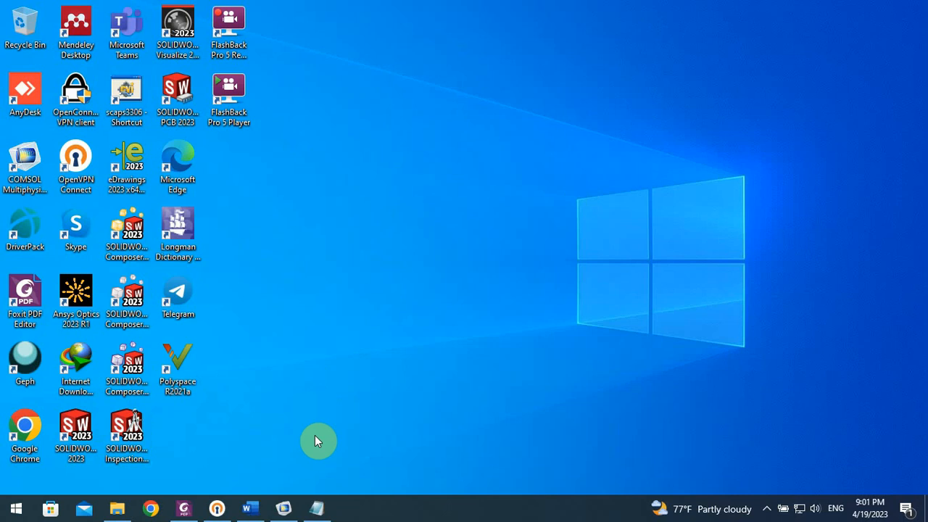
Switch to COMSOL Multiphysics and start a blank model in a maximized window.
left_click(284, 507)
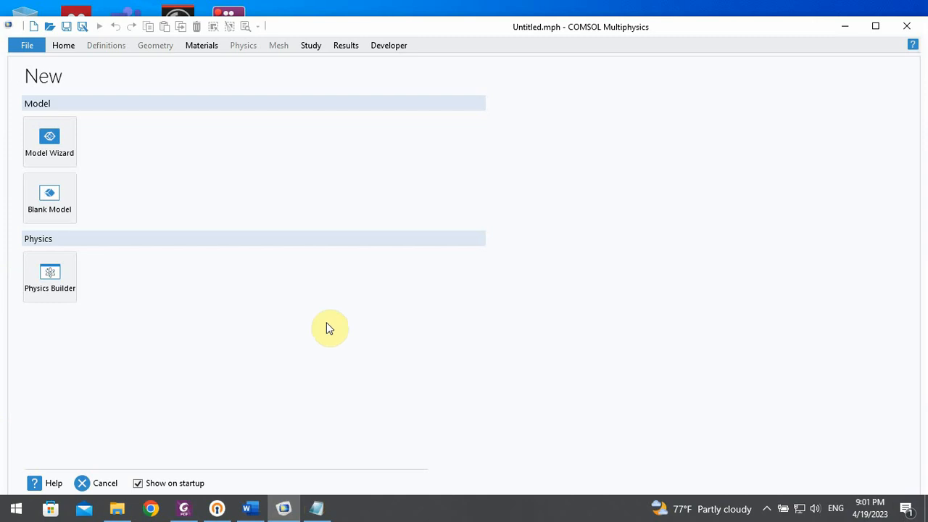
left_click_drag(694, 35, 680, 27)
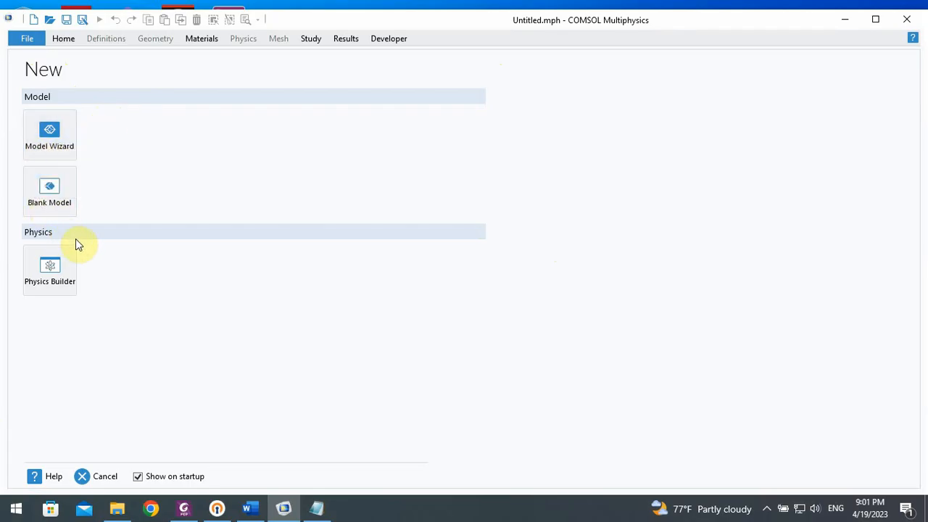
left_click(49, 22)
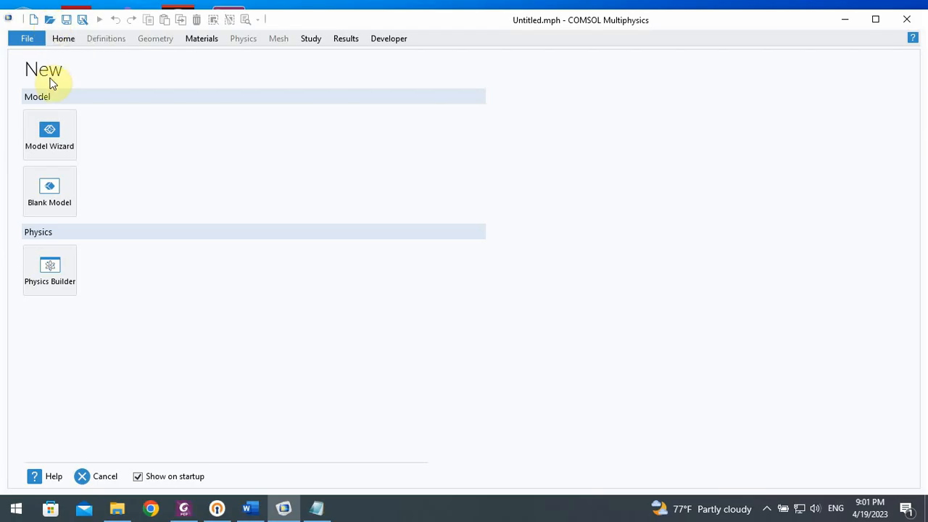
left_click(72, 198)
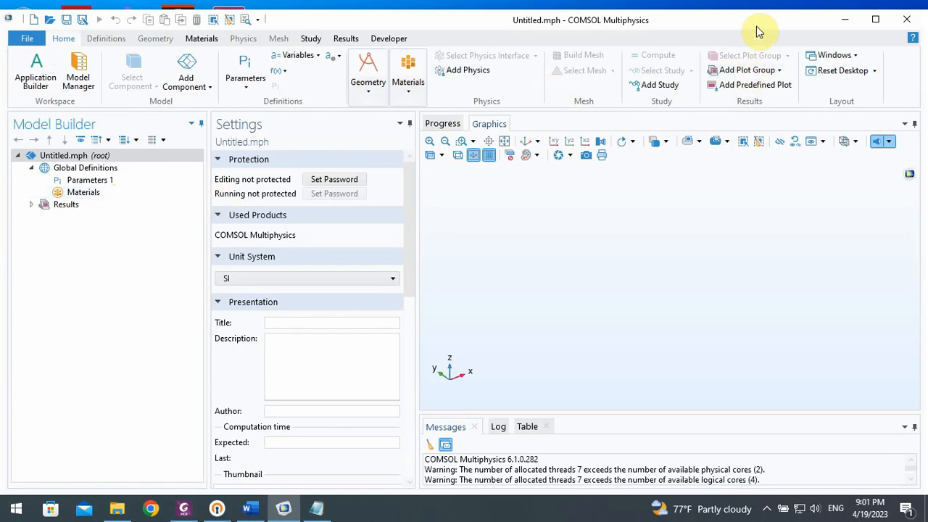
left_click(874, 22)
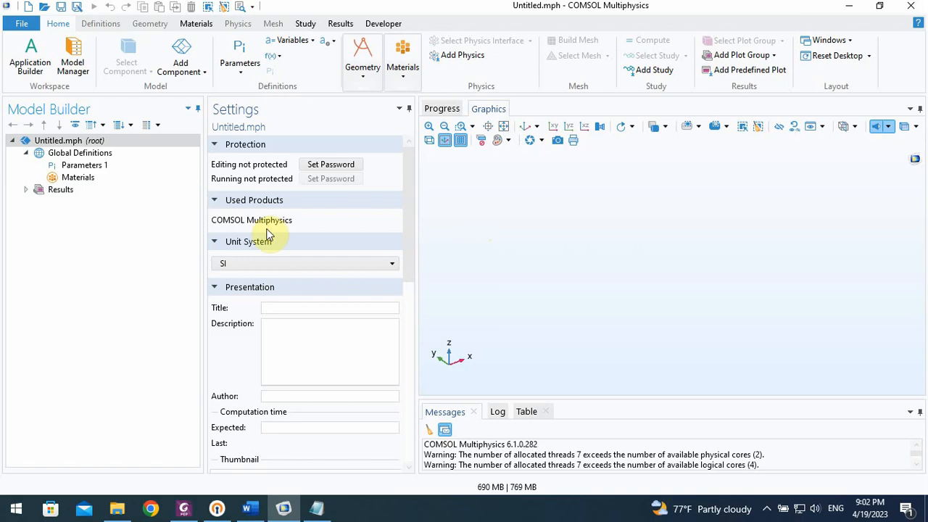
Expand the Results node and add a 1D component to the blank model.
left_click(25, 190)
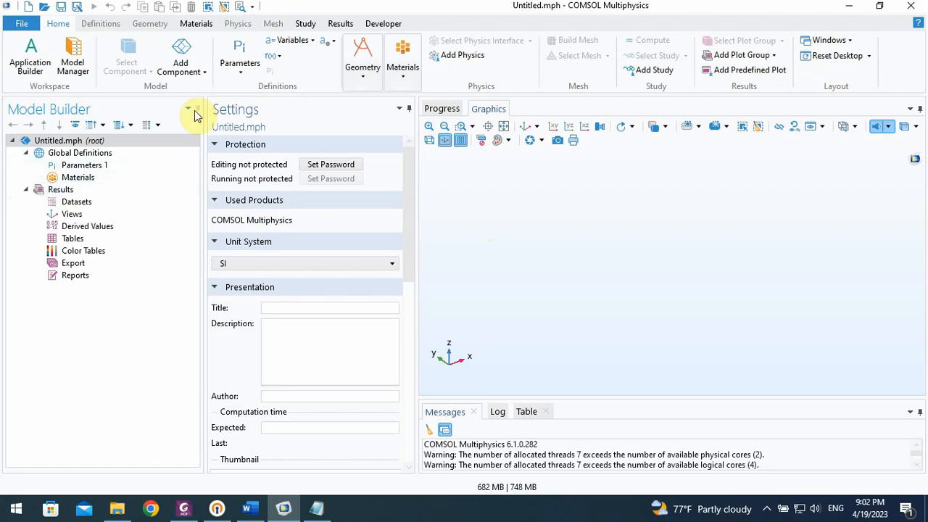
left_click(194, 79)
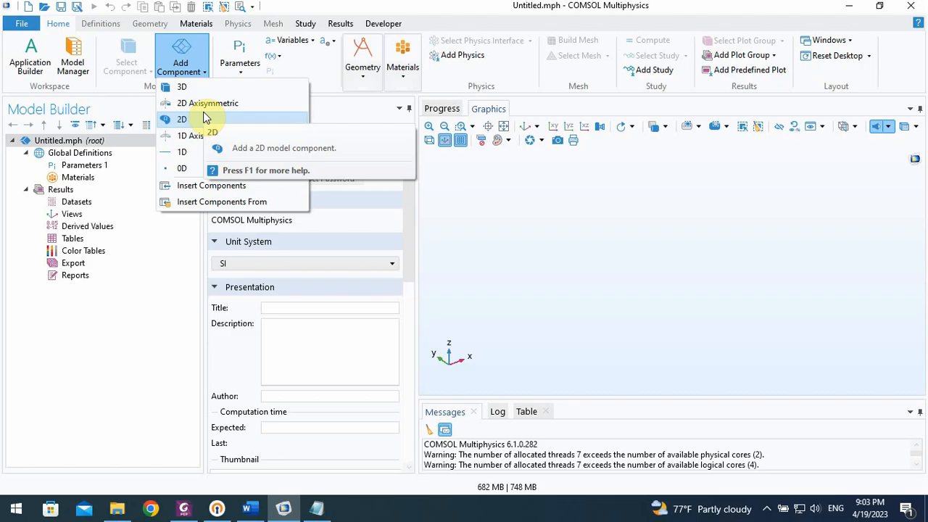
left_click(197, 153)
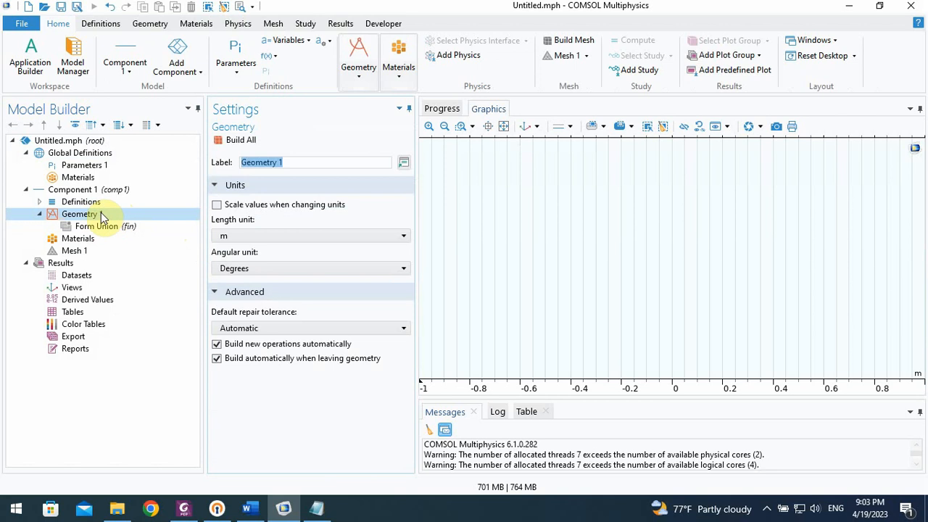
Add an Interval specified by a coordinate table to Geometry 1 and open its first coordinate for editing.
right_click(100, 213)
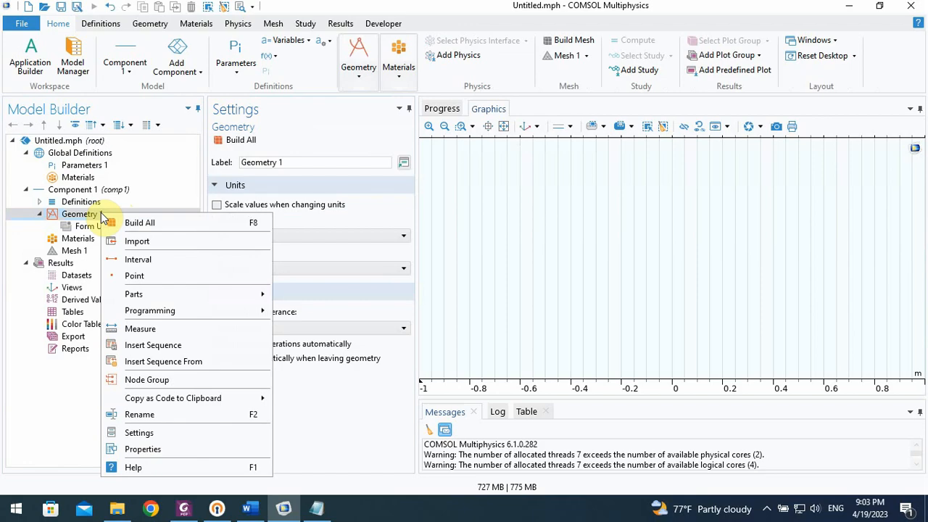
left_click(147, 263)
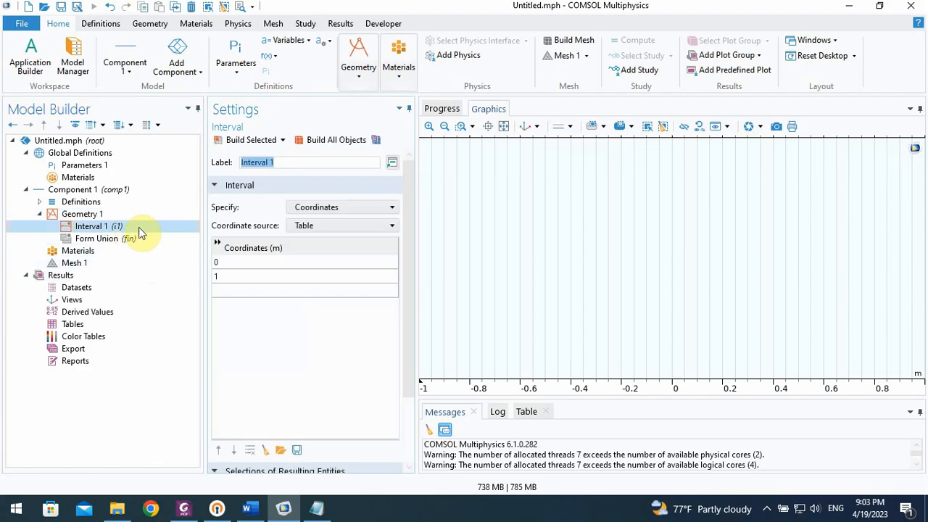
left_click_drag(413, 203, 414, 228)
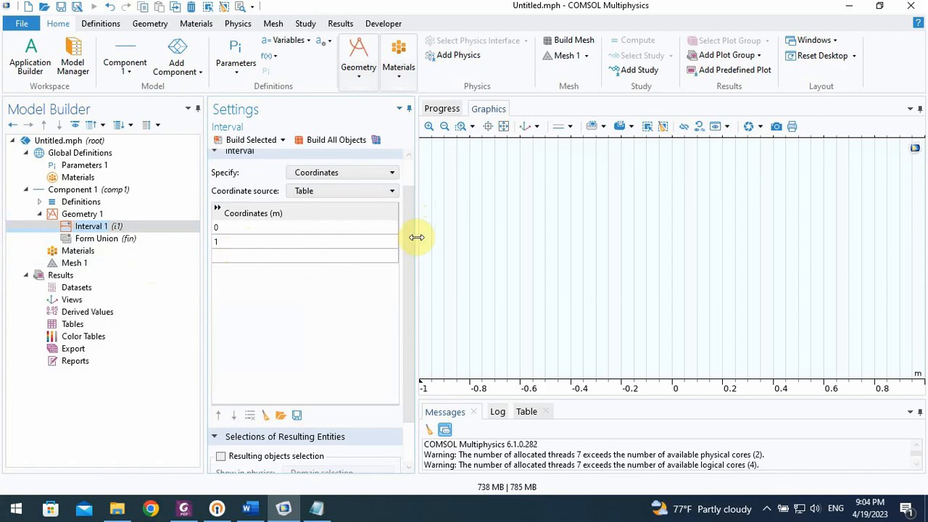
left_click_drag(418, 235, 442, 234)
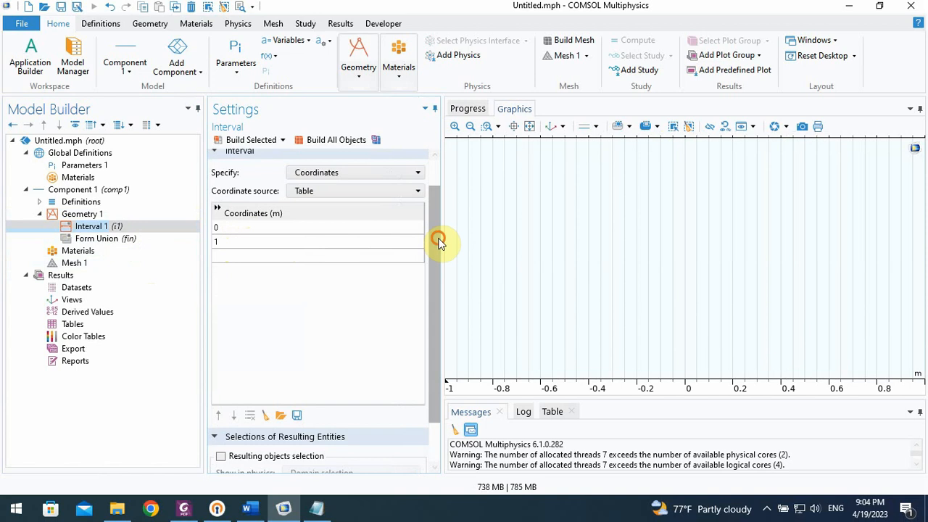
scroll(437, 240, "down", 2)
left_click_drag(439, 323, 439, 297)
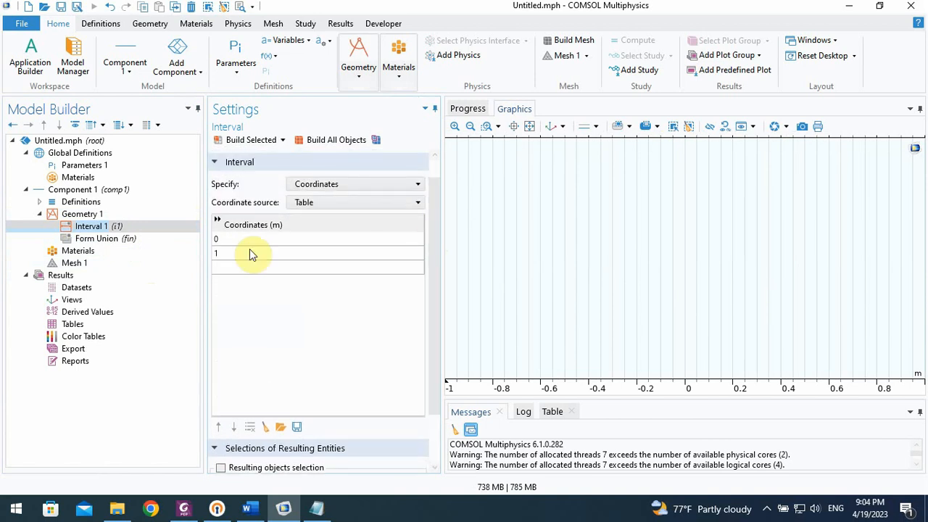
left_click(223, 242)
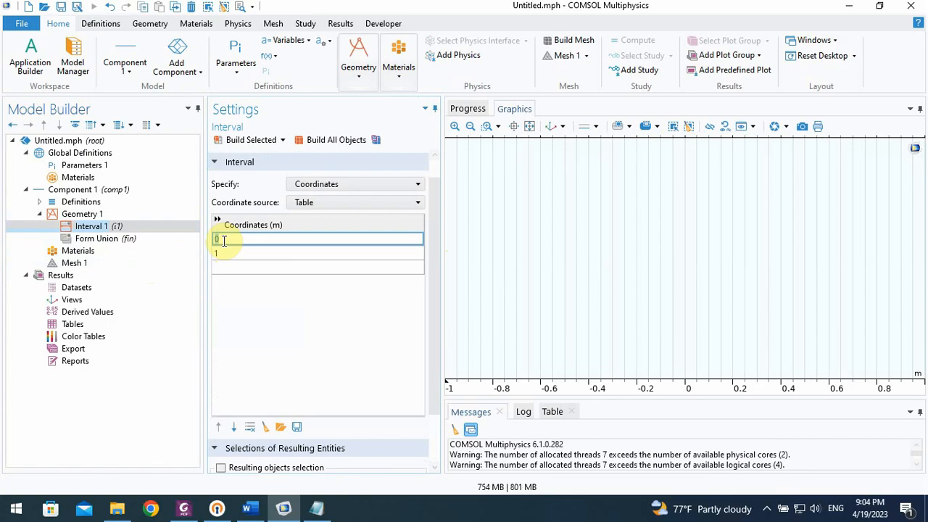
Switch to Paint and sketch a rectangular stack freehand, divided by two horizontal lines into three layers.
left_click(14, 507)
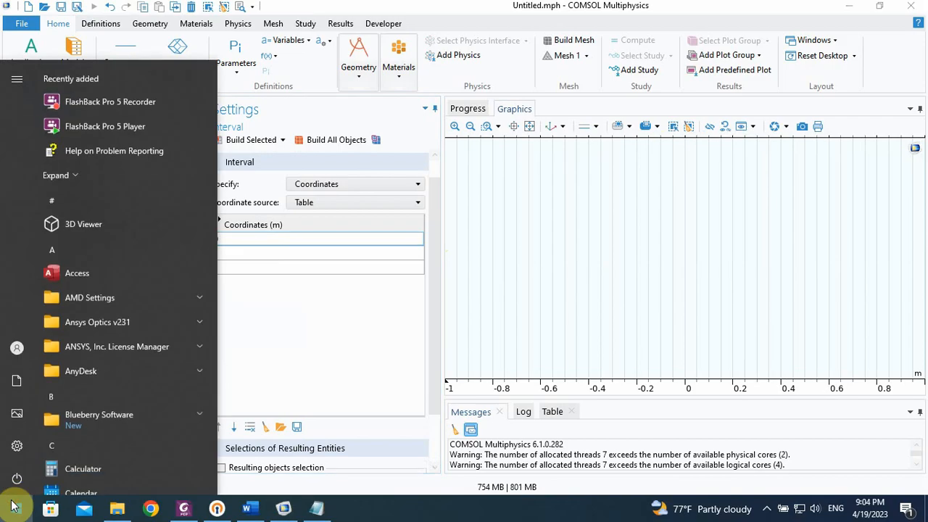
type("paint")
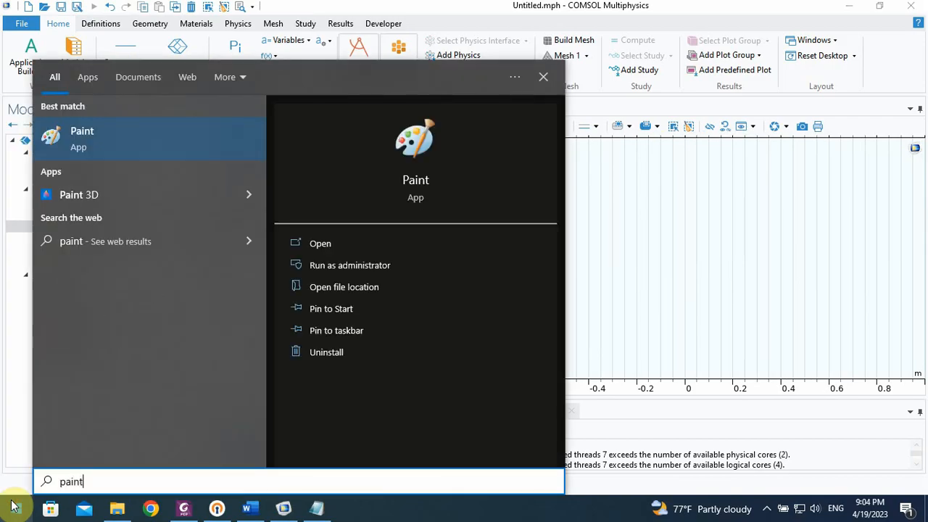
left_click(128, 141)
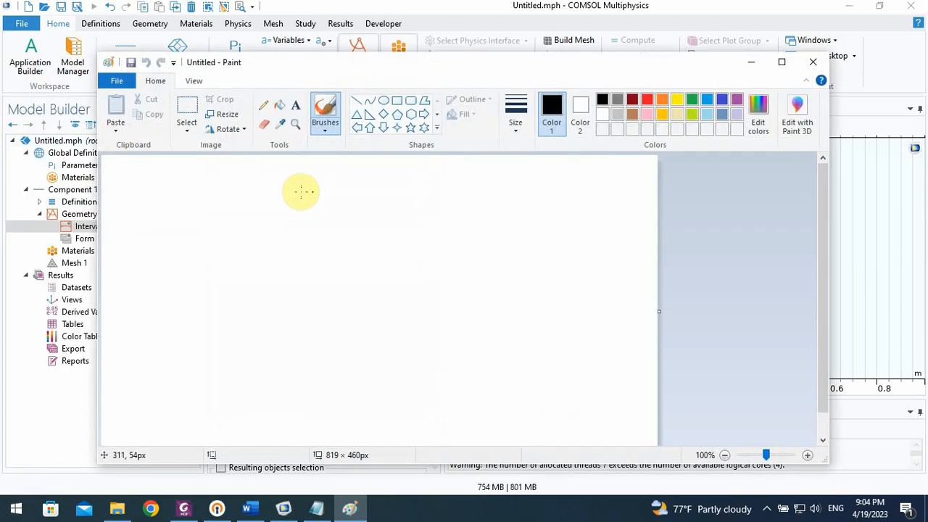
left_click_drag(211, 203, 207, 350)
mouse_move(211, 204)
left_mouse_down()
mouse_move(337, 254)
mouse_move(347, 339)
mouse_move(201, 347)
left_mouse_up()
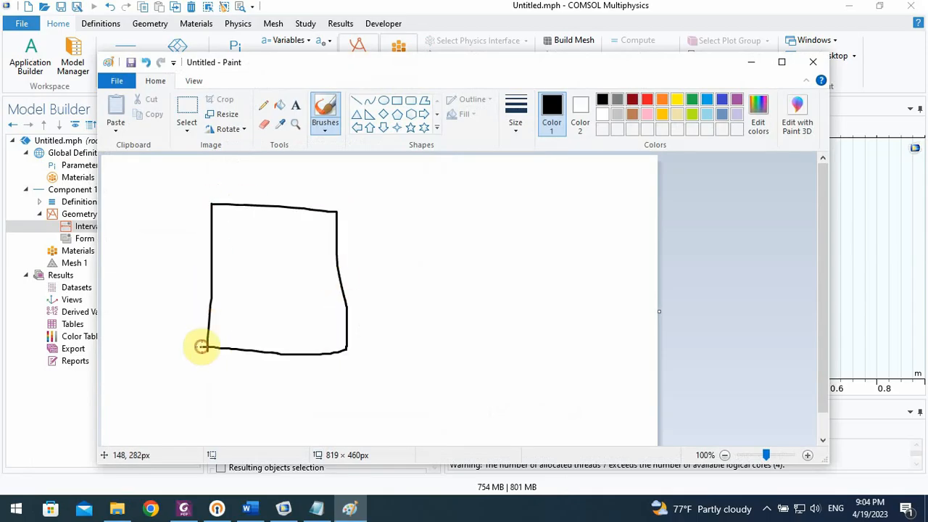
left_click_drag(214, 233, 334, 240)
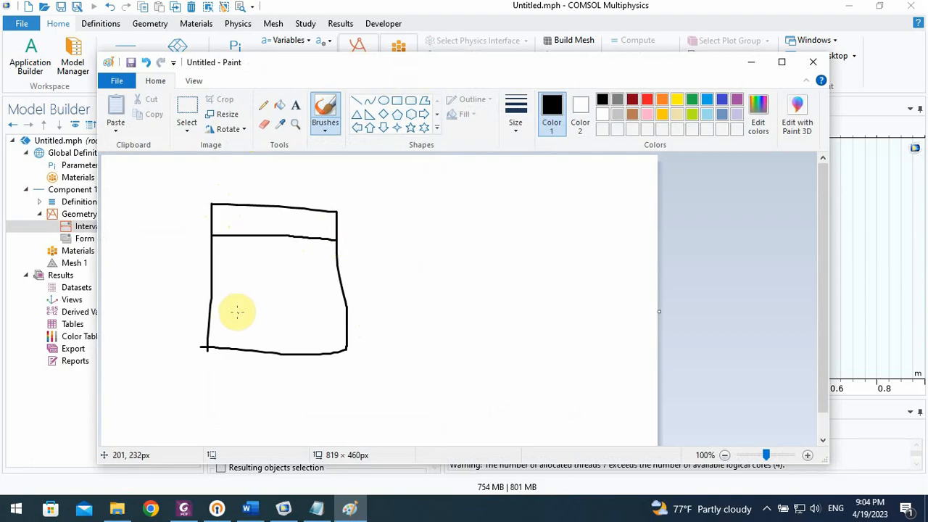
left_click_drag(209, 302, 333, 304)
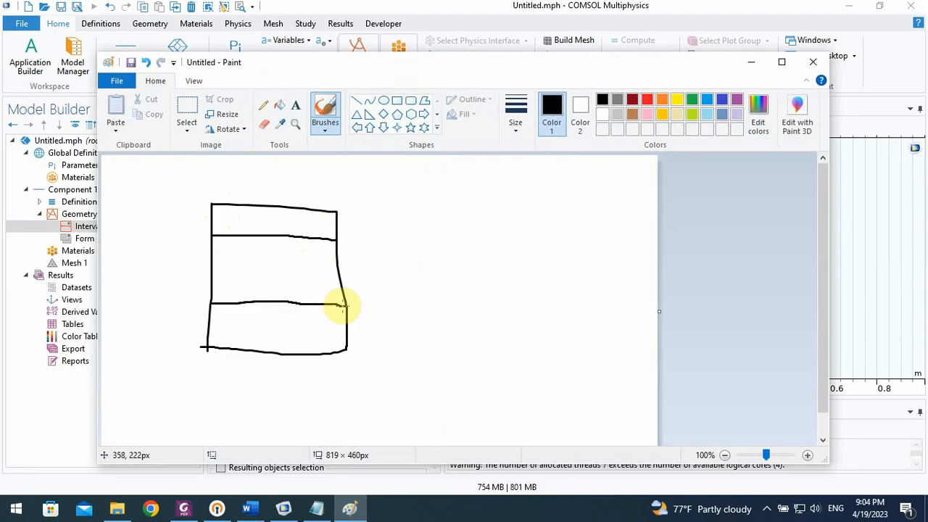
Draw an arrow out of the stack's top layer and label it "ETL: TiO2" by hand.
mouse_move(316, 223)
left_mouse_down()
mouse_move(366, 223)
mouse_move(361, 233)
mouse_move(379, 212)
mouse_move(396, 225)
mouse_move(392, 218)
mouse_move(418, 206)
mouse_move(408, 223)
mouse_move(437, 221)
left_mouse_up()
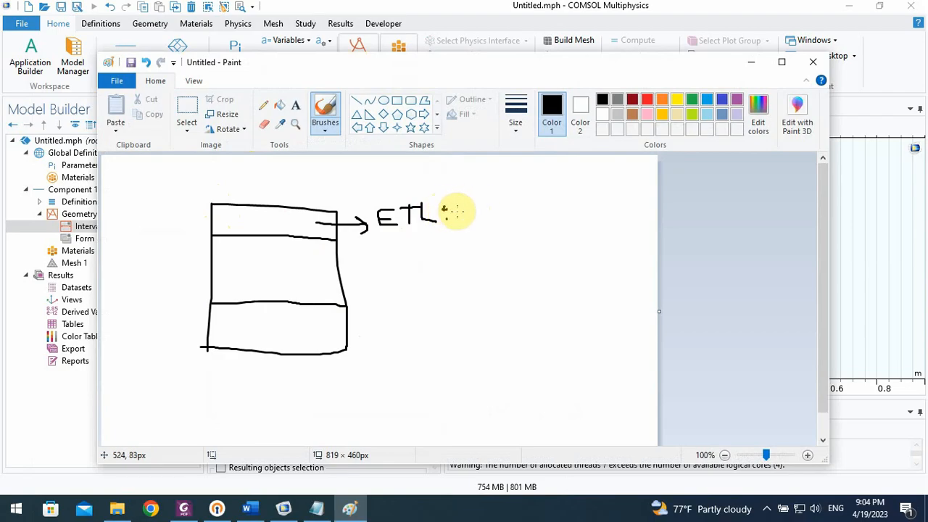
left_click_drag(479, 198, 495, 196)
mouse_move(487, 197)
left_mouse_down()
mouse_move(487, 211)
mouse_move(548, 215)
left_mouse_up()
left_click(506, 193)
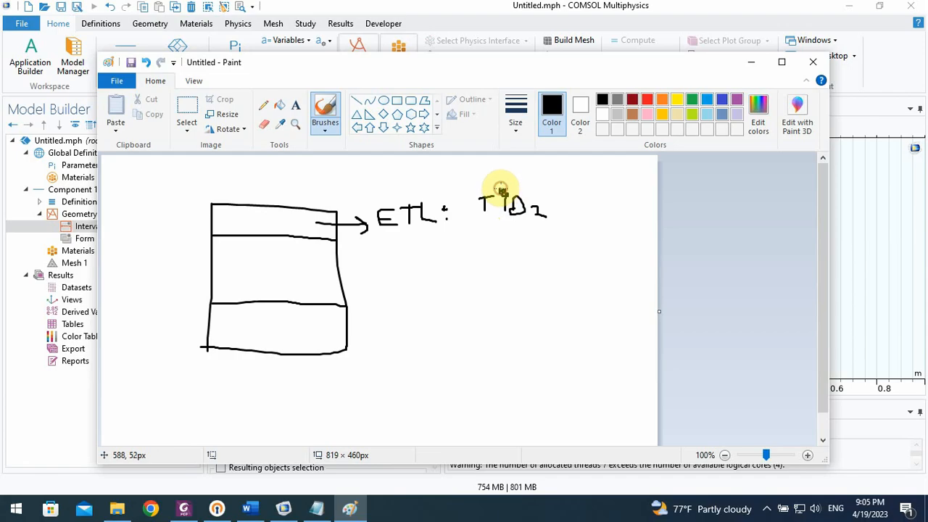
Draw arrows out of the middle and bottom layers and label the bottom one "HTL:" with PCBM, Spiro and Cu2O listed beside it.
left_click_drag(319, 272, 376, 274)
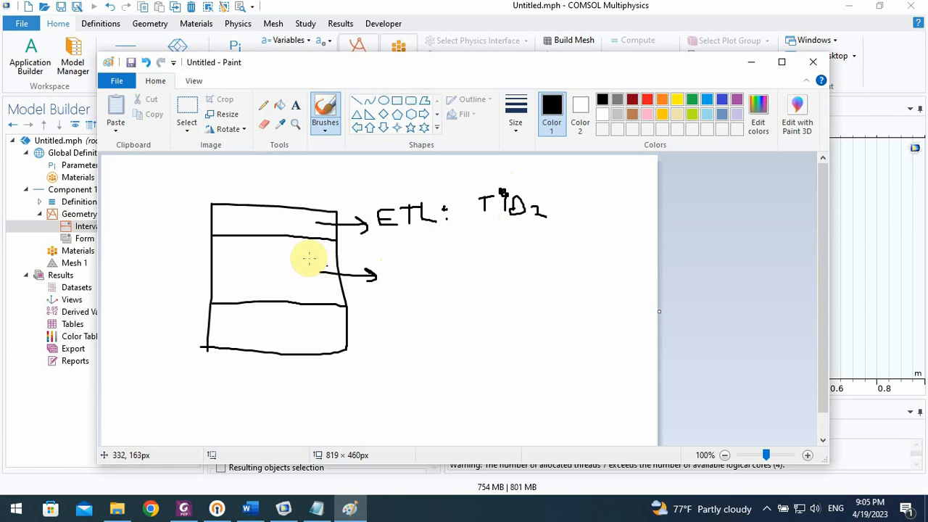
mouse_move(369, 333)
left_mouse_down()
mouse_move(332, 334)
mouse_move(386, 334)
mouse_move(382, 347)
left_mouse_up()
left_click_drag(409, 319, 409, 351)
mouse_move(408, 336)
left_mouse_down()
mouse_move(420, 346)
mouse_move(436, 341)
mouse_move(443, 320)
mouse_move(452, 338)
mouse_move(465, 338)
left_mouse_up()
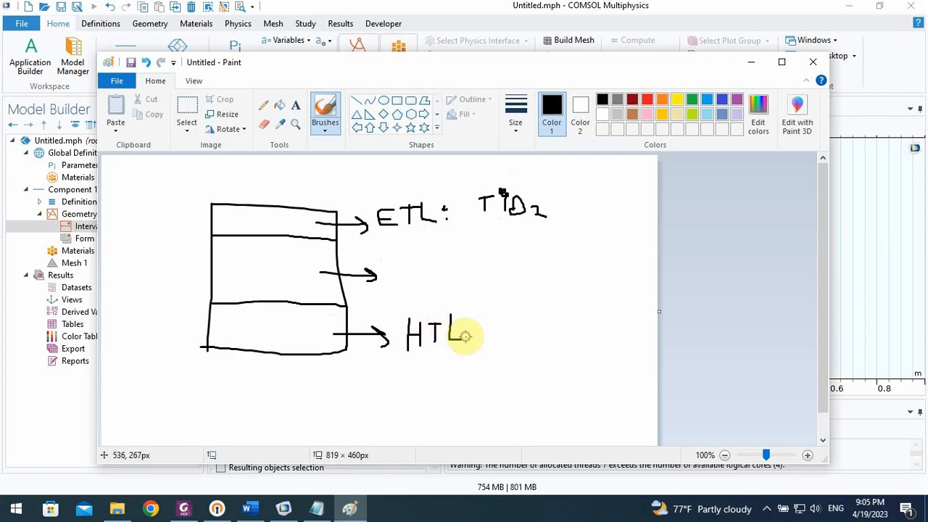
left_click(466, 330)
left_click(466, 335)
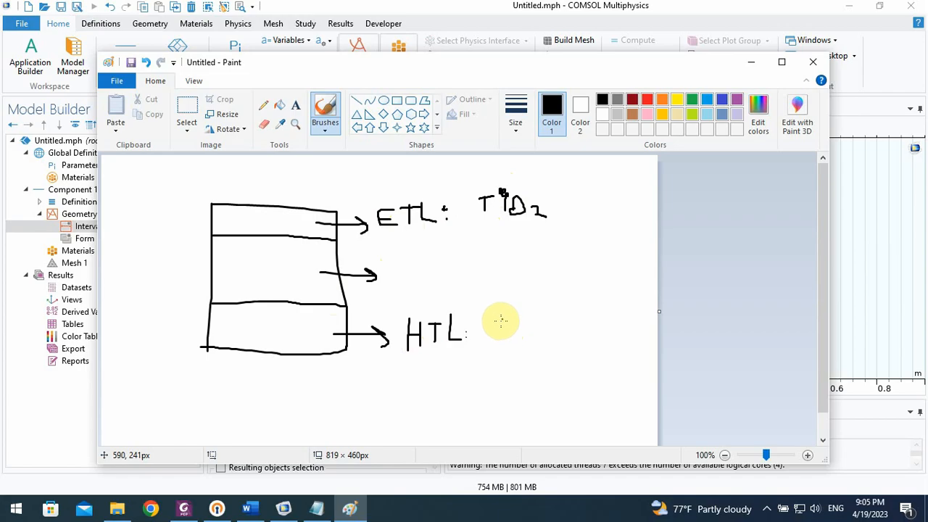
mouse_move(503, 317)
left_mouse_down()
mouse_move(504, 337)
mouse_move(510, 317)
mouse_move(506, 330)
mouse_move(584, 336)
left_mouse_up()
mouse_move(502, 351)
left_mouse_down()
mouse_move(523, 363)
mouse_move(508, 370)
mouse_move(525, 376)
mouse_move(528, 366)
mouse_move(560, 373)
mouse_move(570, 355)
mouse_move(580, 369)
mouse_move(573, 361)
left_mouse_up()
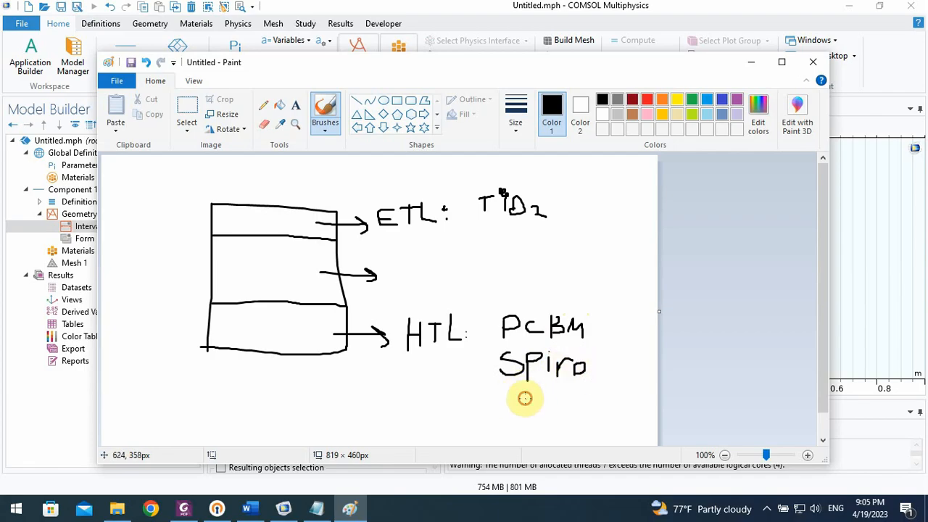
mouse_move(525, 398)
left_mouse_down()
mouse_move(528, 410)
mouse_move(578, 414)
mouse_move(588, 399)
left_mouse_up()
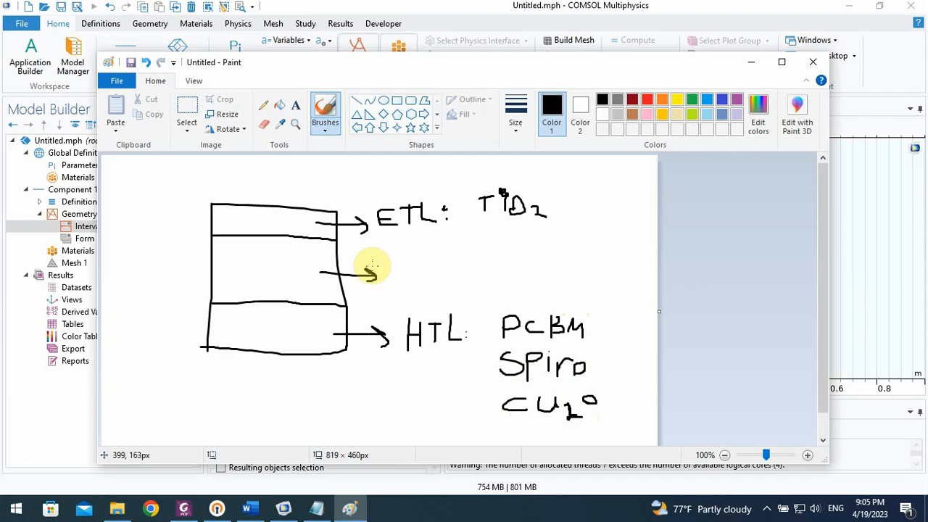
Write "MAPbI3" by hand at the middle layer's arrow.
mouse_move(389, 280)
left_mouse_down()
mouse_move(393, 259)
mouse_move(400, 279)
left_mouse_up()
left_click_drag(406, 268, 424, 271)
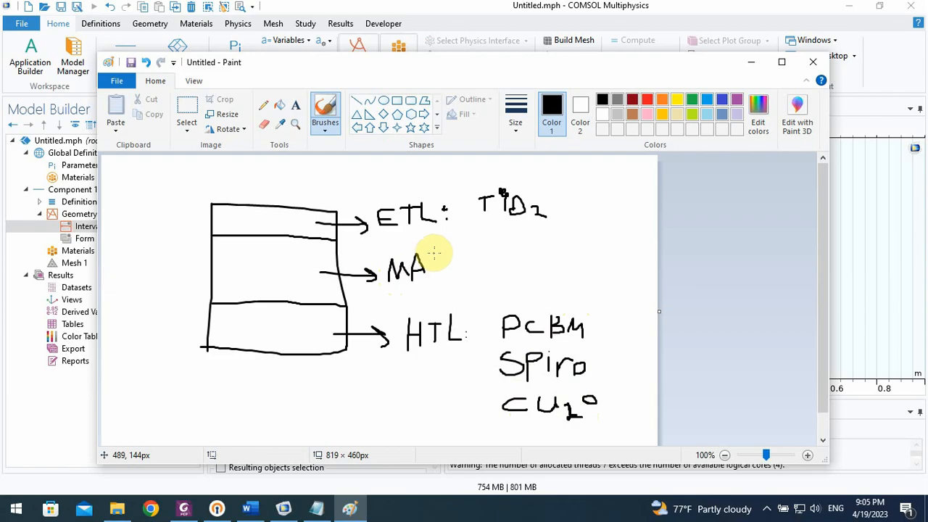
mouse_move(434, 255)
left_mouse_down()
mouse_move(434, 271)
mouse_move(436, 263)
mouse_move(450, 273)
mouse_move(476, 249)
left_mouse_up()
mouse_move(468, 250)
left_mouse_down()
mouse_move(468, 270)
mouse_move(498, 273)
mouse_move(487, 283)
left_mouse_up()
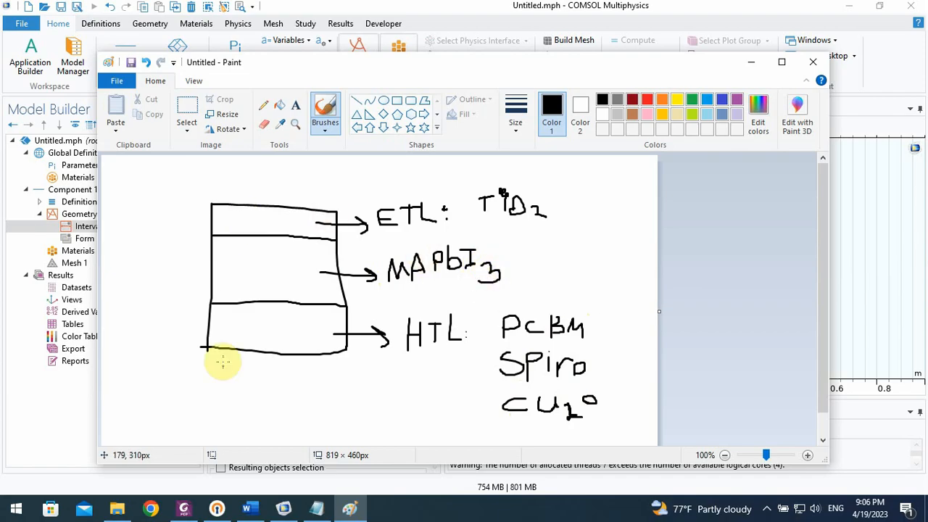
Draw two separate contacts beneath the stack's bottom layer and label each one "Au".
mouse_move(205, 347)
left_mouse_down()
mouse_move(209, 363)
mouse_move(258, 365)
mouse_move(260, 355)
mouse_move(322, 375)
mouse_move(337, 350)
mouse_move(305, 356)
mouse_move(307, 367)
mouse_move(321, 361)
left_mouse_up()
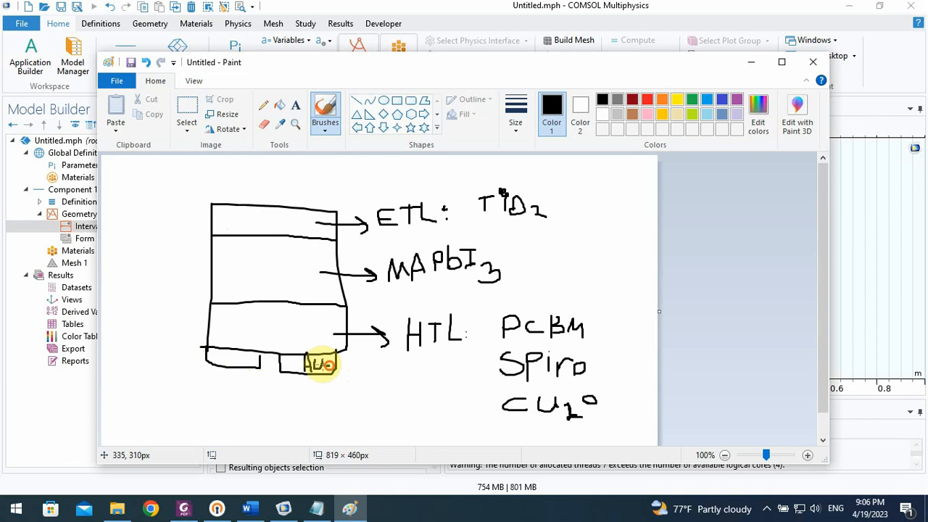
left_click_drag(222, 350, 239, 356)
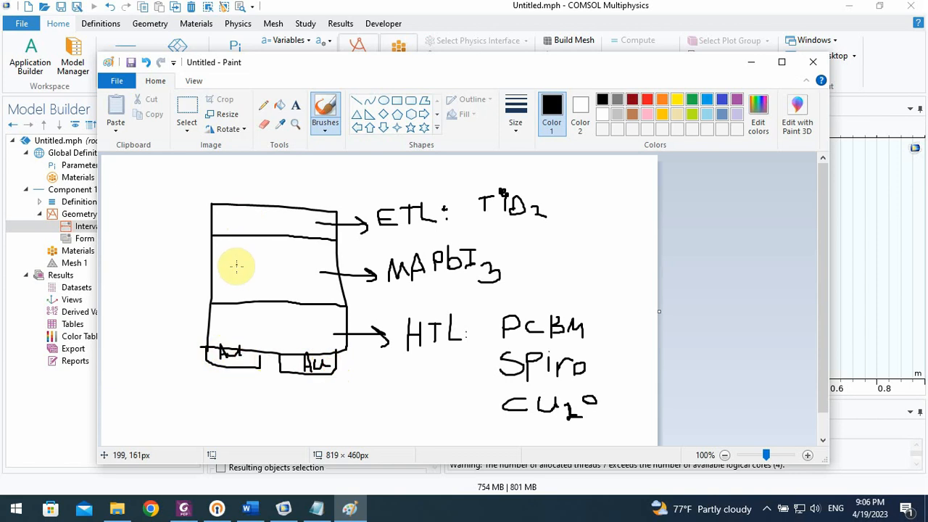
Add a full-width layer on top of the stack, erase the stray vertical line inside it and write "FTO" in pencil.
mouse_move(212, 205)
left_mouse_down()
mouse_move(212, 182)
mouse_move(250, 181)
mouse_move(251, 203)
mouse_move(301, 180)
mouse_move(326, 181)
mouse_move(337, 201)
left_mouse_up()
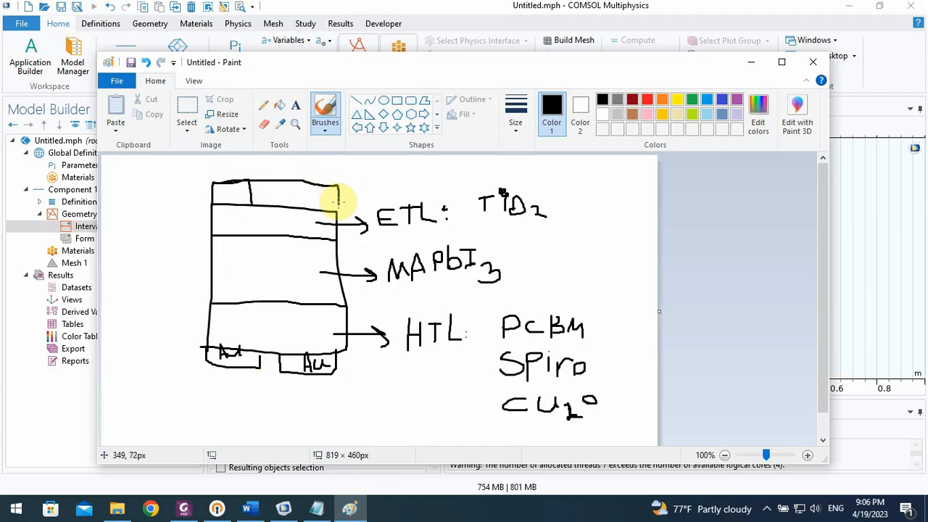
left_click(264, 124)
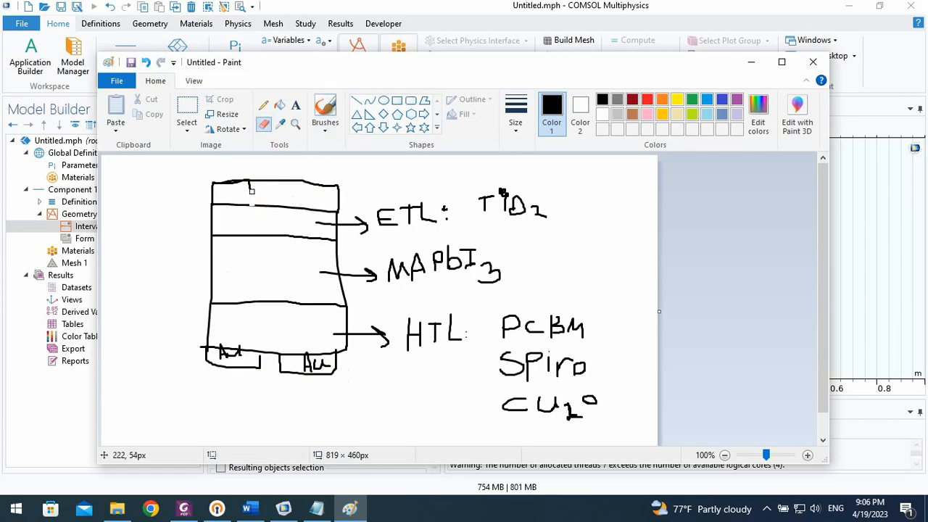
left_click(281, 127)
left_click(263, 104)
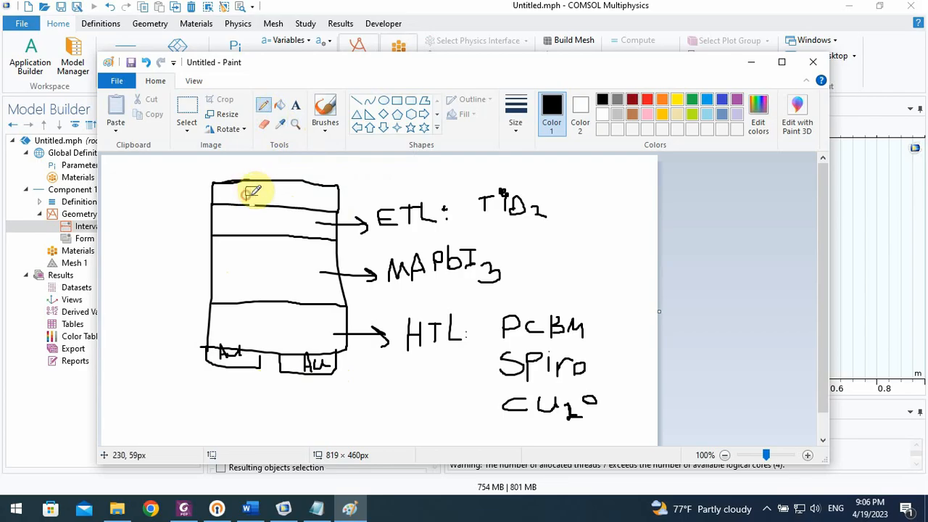
mouse_move(247, 196)
left_mouse_down()
mouse_move(265, 187)
mouse_move(267, 197)
left_mouse_up()
mouse_move(262, 187)
left_mouse_down()
mouse_move(279, 186)
mouse_move(280, 196)
mouse_move(292, 186)
mouse_move(277, 195)
left_mouse_up()
Choose the thickest line size and draw four downward arrows onto the FTO layer for the incoming light.
left_click(511, 122)
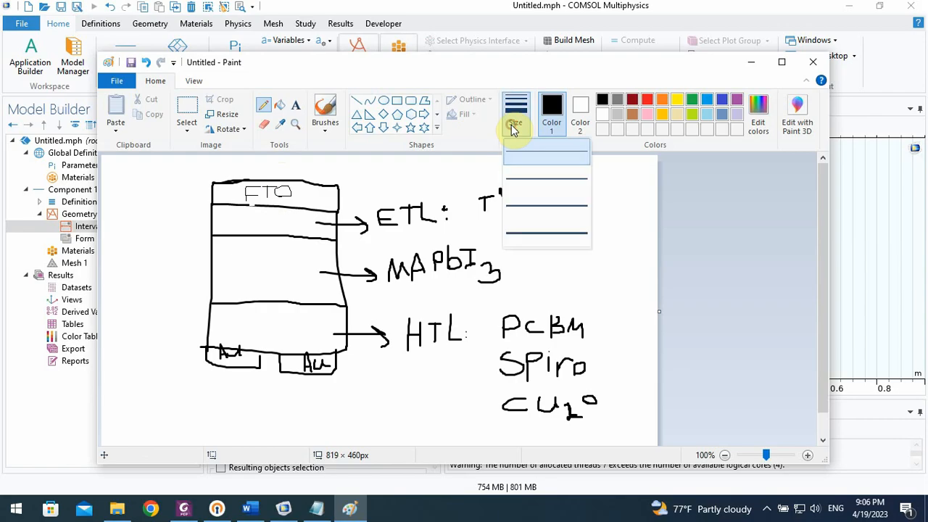
left_click(527, 229)
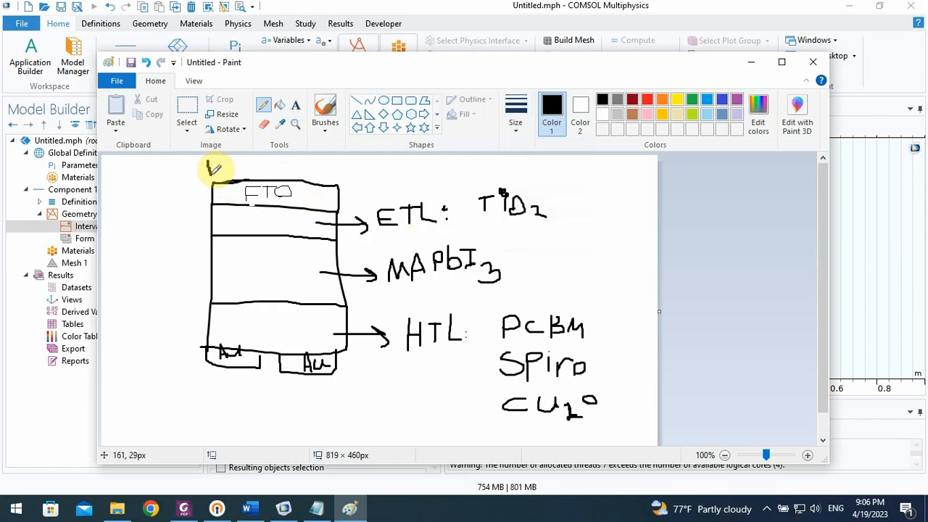
mouse_move(215, 165)
left_mouse_down()
mouse_move(211, 182)
mouse_move(291, 174)
left_mouse_up()
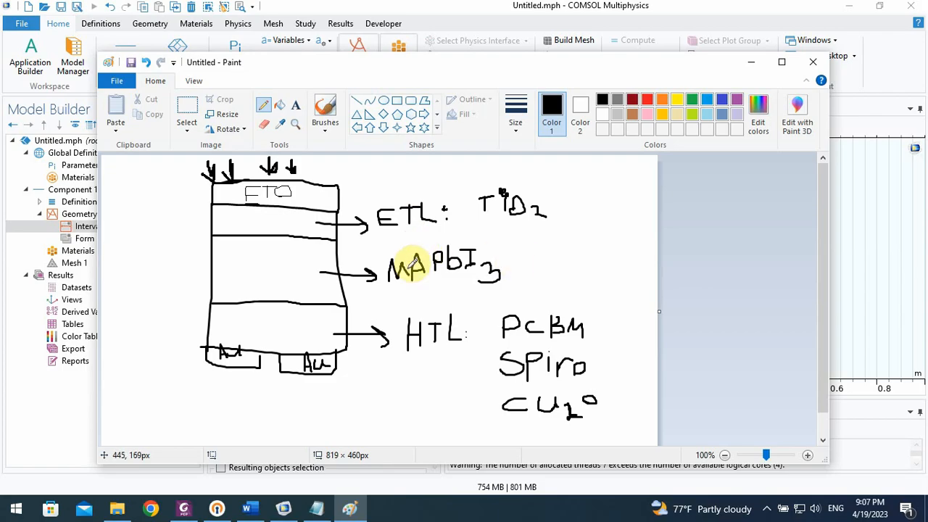
Write ": PVK" beside the MAPbI3 label and draw an arrow from HTL to Spiro.
left_click(523, 251)
left_click(523, 258)
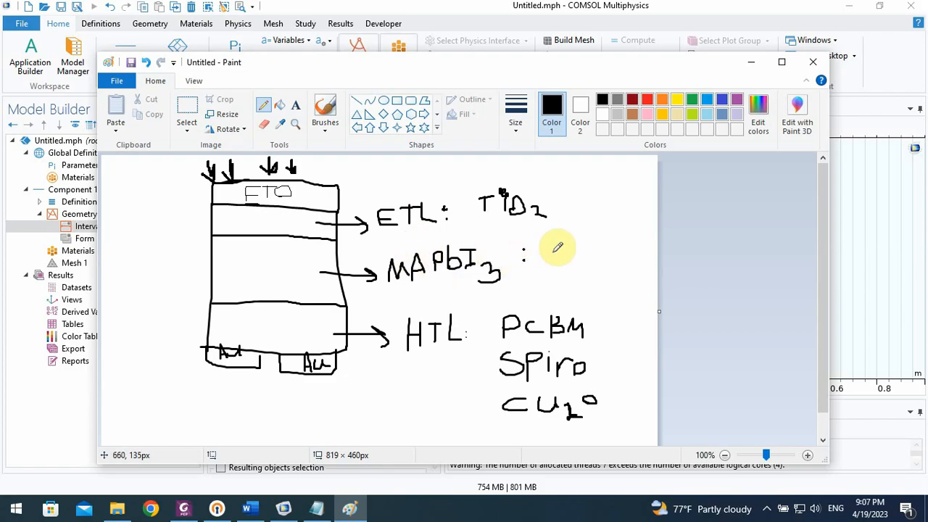
mouse_move(549, 243)
left_mouse_down()
mouse_move(549, 264)
mouse_move(587, 236)
mouse_move(595, 257)
mouse_move(608, 260)
left_mouse_up()
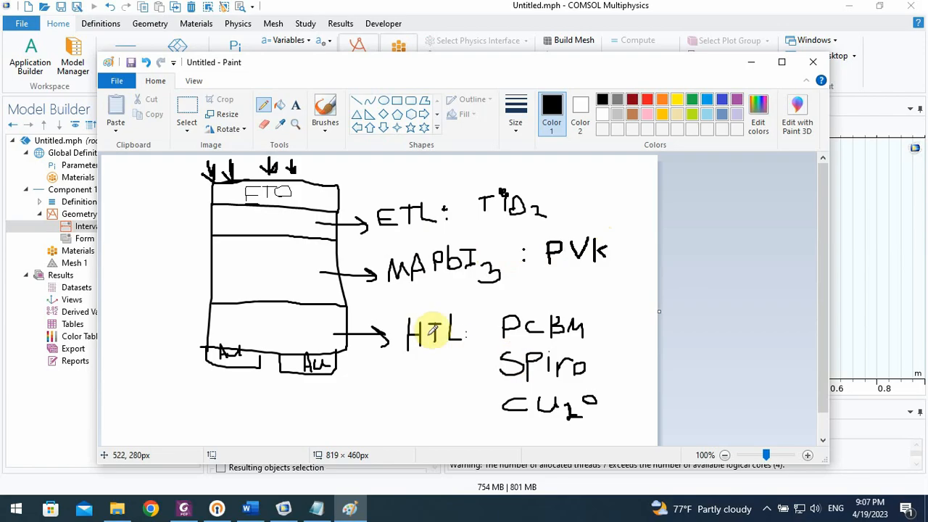
left_click_drag(461, 344, 489, 357)
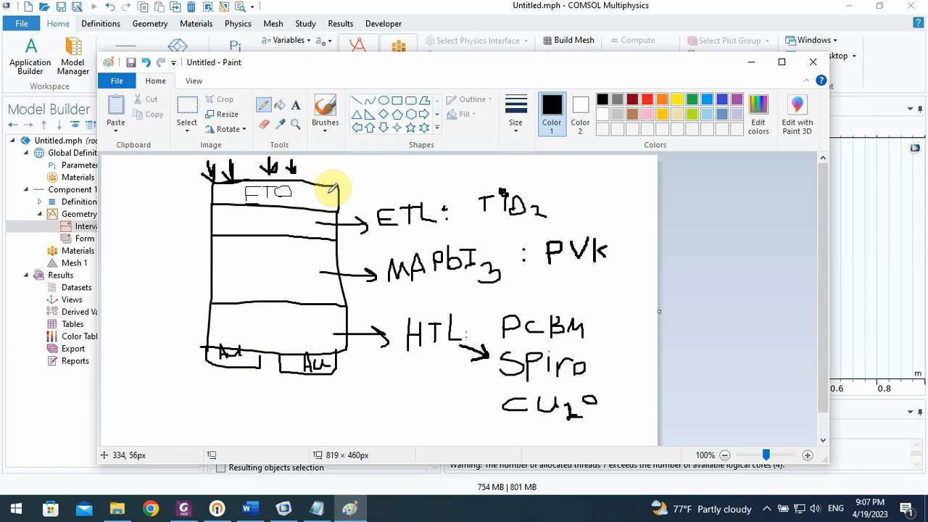
Draw arrows from the FTO layer and an Au contact, labelling them "F contact" and "B contact" respectively.
mouse_move(329, 193)
left_mouse_down()
mouse_move(354, 185)
mouse_move(350, 192)
mouse_move(368, 171)
mouse_move(425, 164)
mouse_move(419, 173)
mouse_move(449, 177)
mouse_move(457, 166)
left_mouse_up()
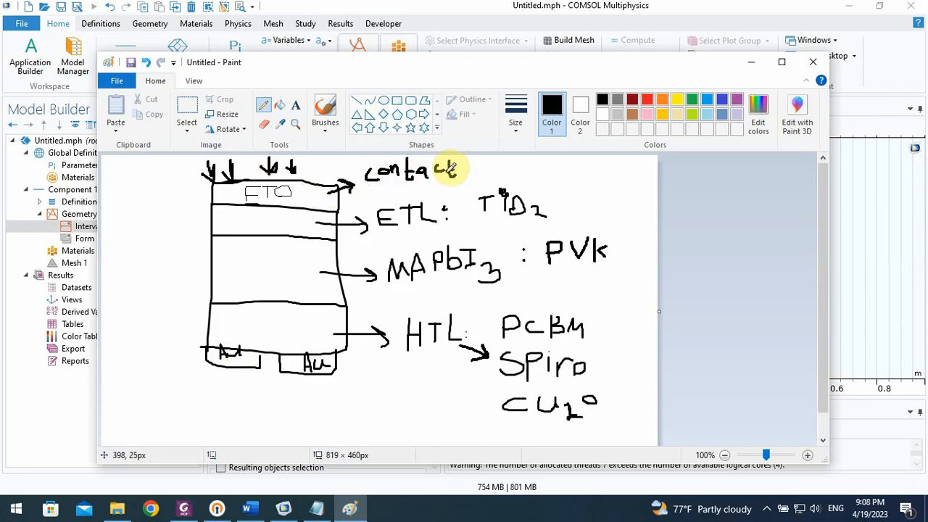
mouse_move(343, 167)
left_mouse_down()
mouse_move(344, 181)
mouse_move(361, 164)
mouse_move(356, 173)
left_mouse_up()
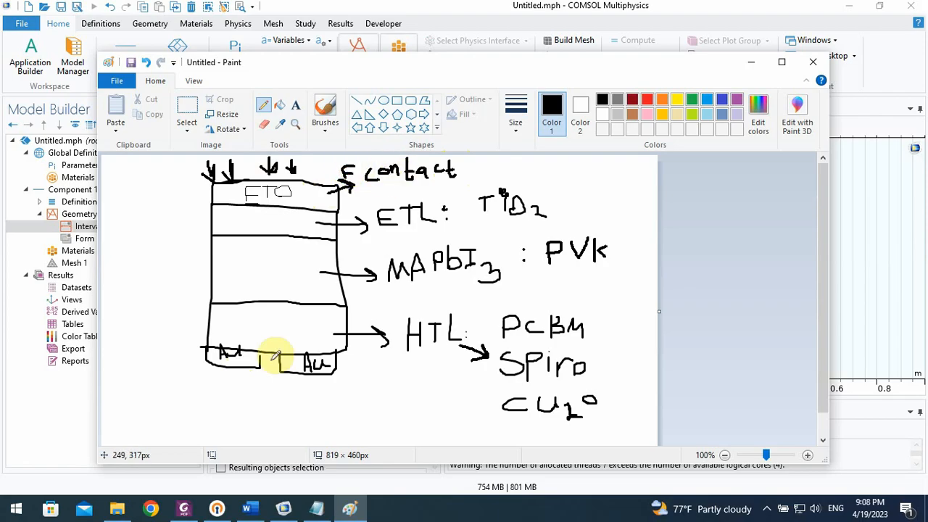
mouse_move(234, 363)
left_mouse_down()
mouse_move(224, 396)
mouse_move(243, 394)
mouse_move(246, 428)
mouse_move(369, 413)
left_mouse_up()
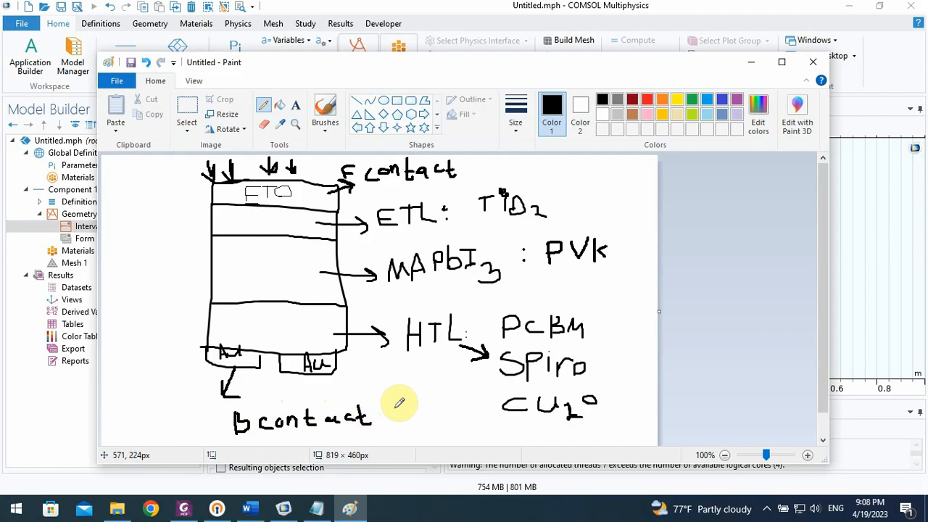
Return to COMSOL Multiphysics, widen the interval settings and replace the interval's second coordinate with thickness_ETL.
left_click(754, 64)
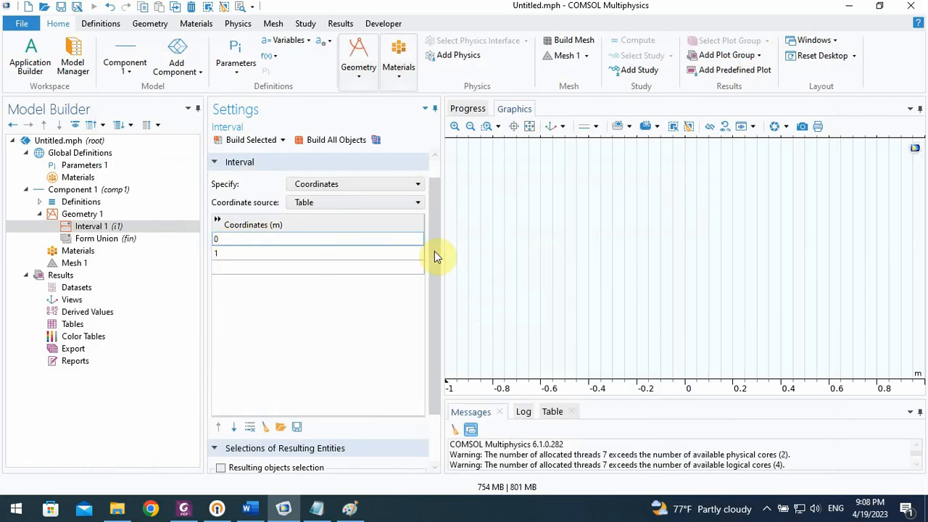
left_click_drag(441, 249, 473, 251)
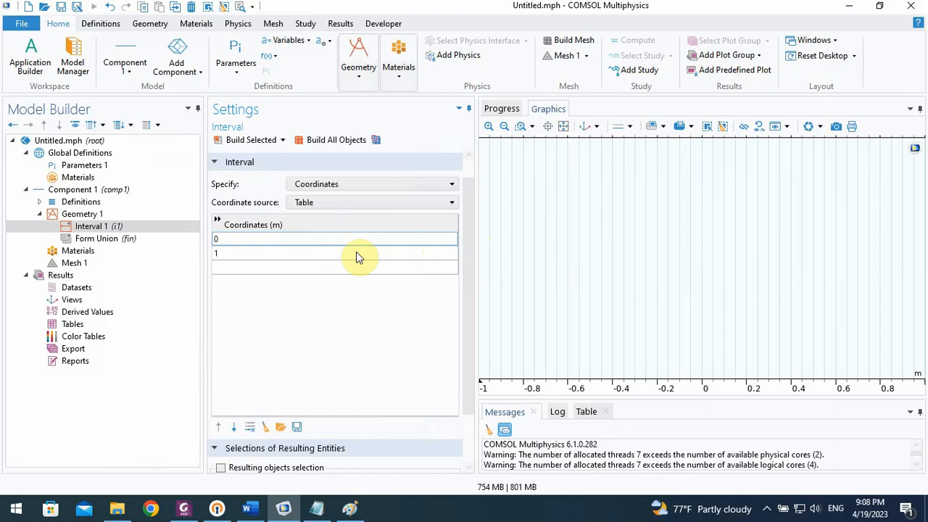
double_click(221, 253)
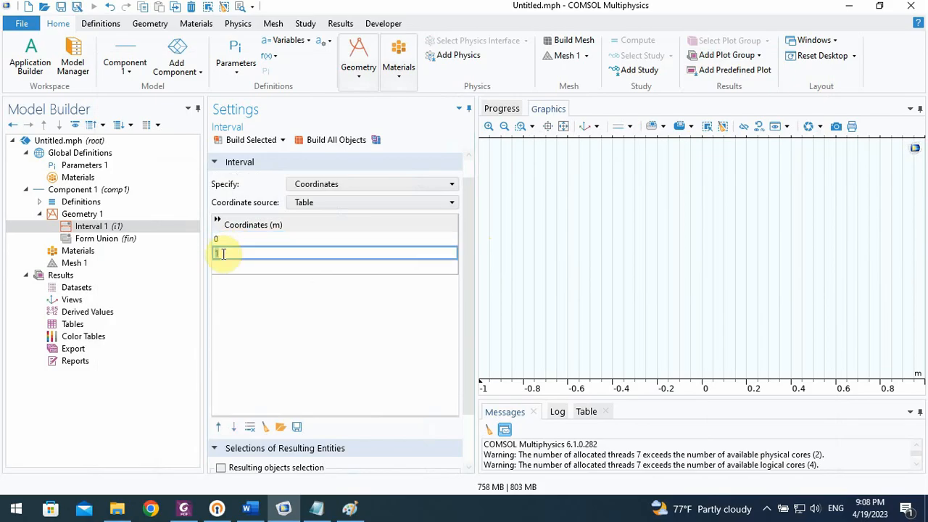
type("thickness_ET")
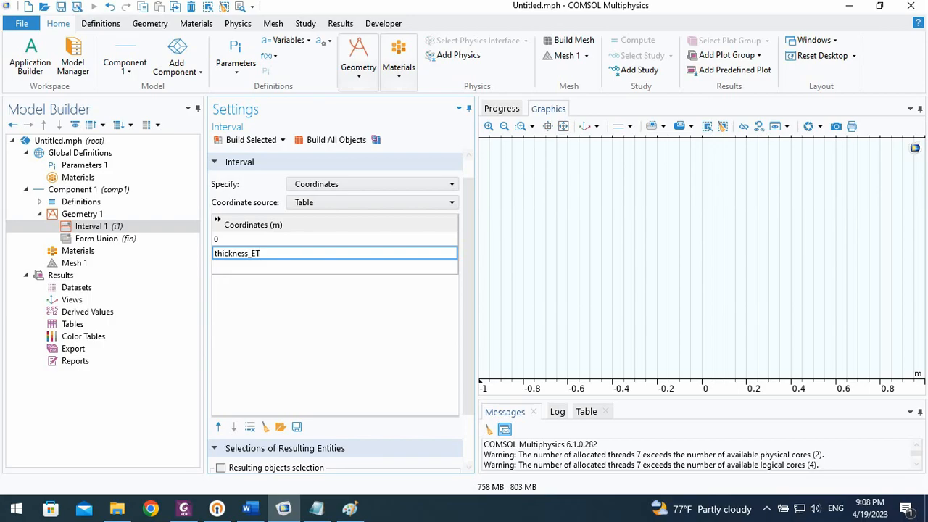
type("L")
left_click(230, 265)
left_click(251, 255)
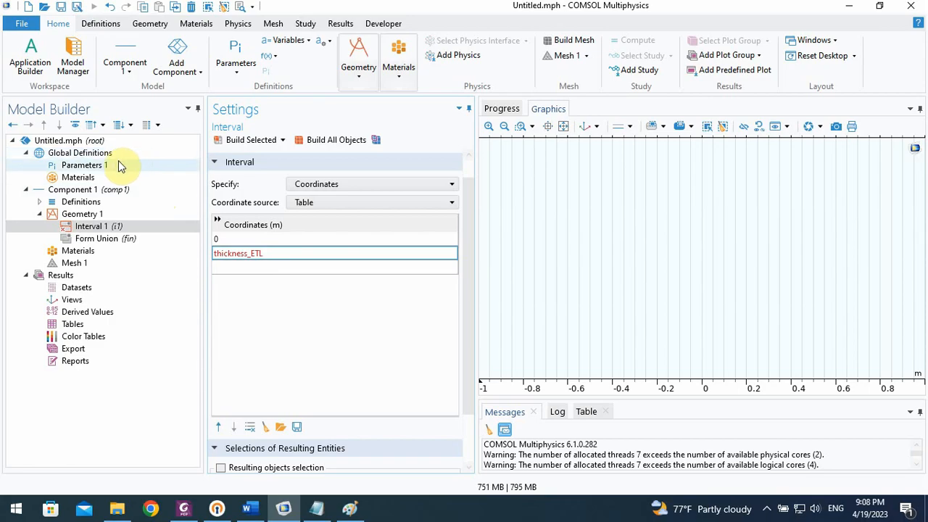
Define the global parameter thickness_ETL with the expression 50[nm] and widen the name column to fit it.
left_click(136, 166)
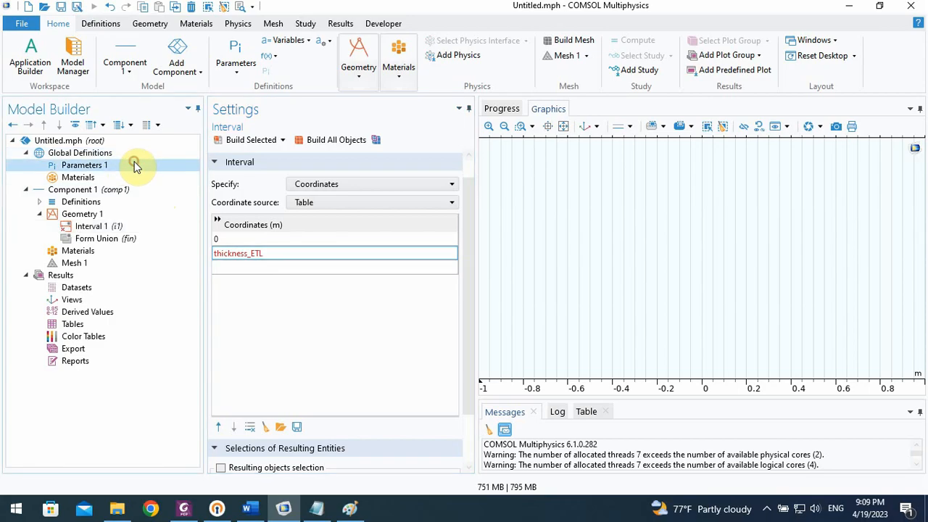
left_click(238, 219)
type("thickness_ETL")
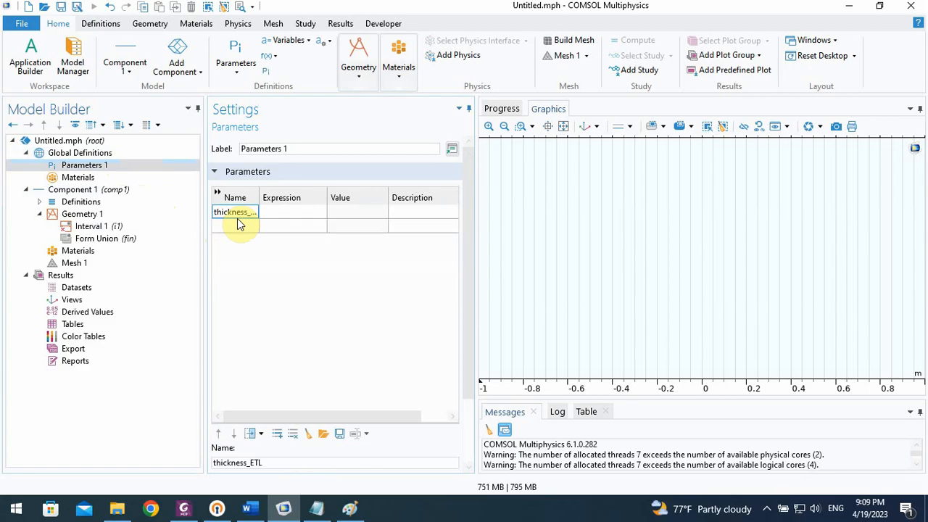
double_click(259, 198)
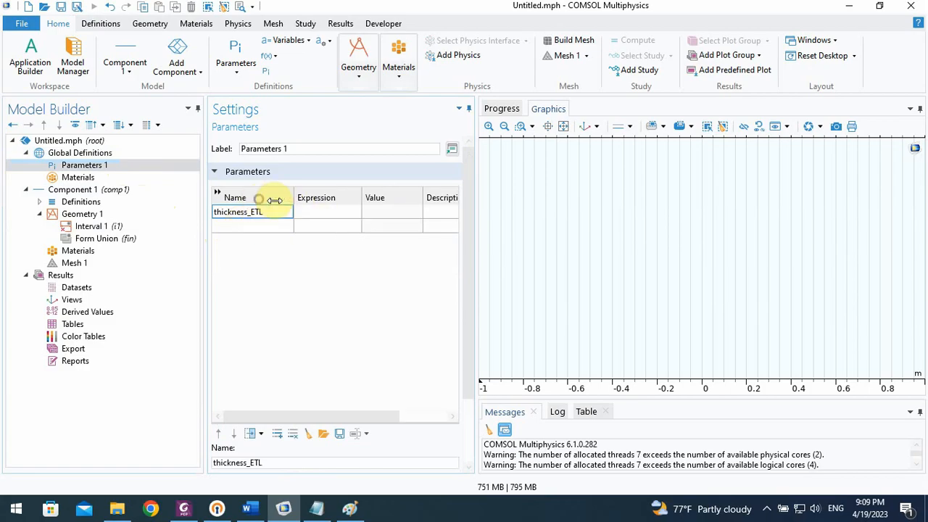
left_click(316, 212)
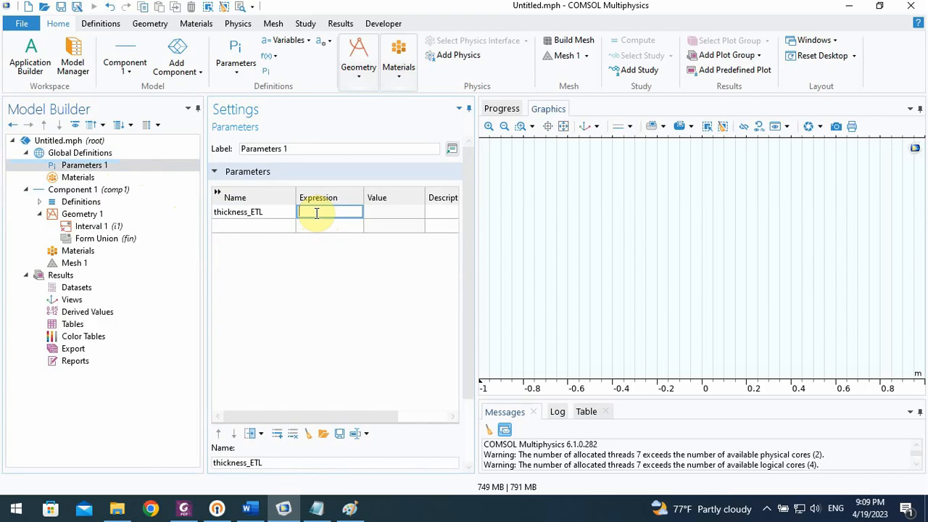
type("50[nm")
left_click(266, 226)
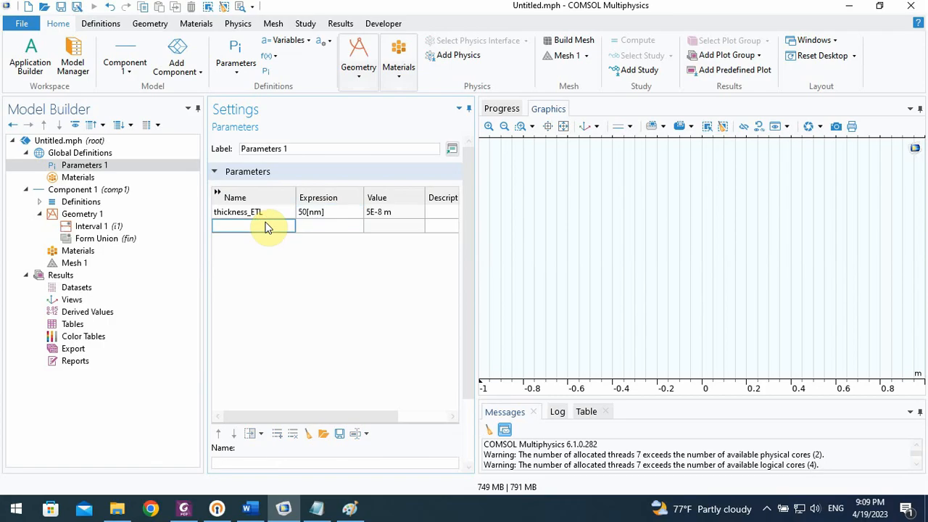
Add a second global parameter named thickness_HTL by adapting the name of the ETL parameter.
type("t")
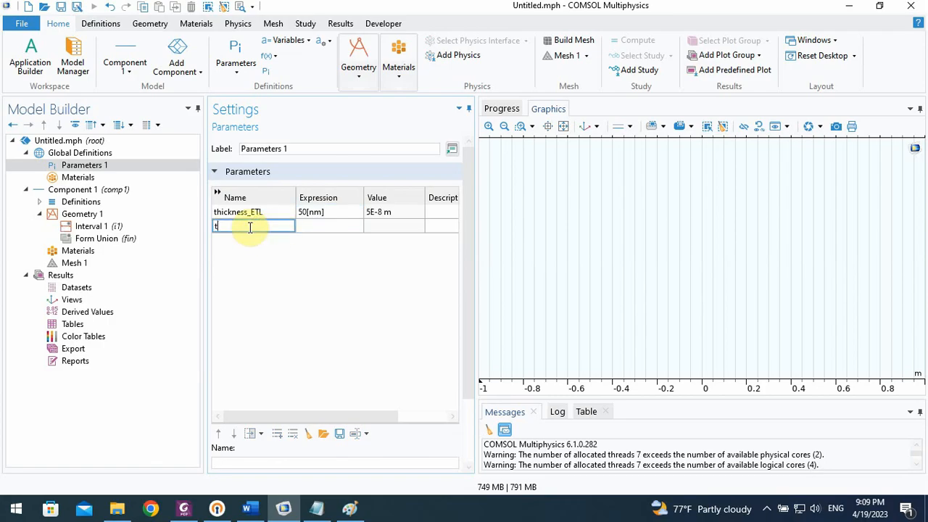
left_click(265, 215)
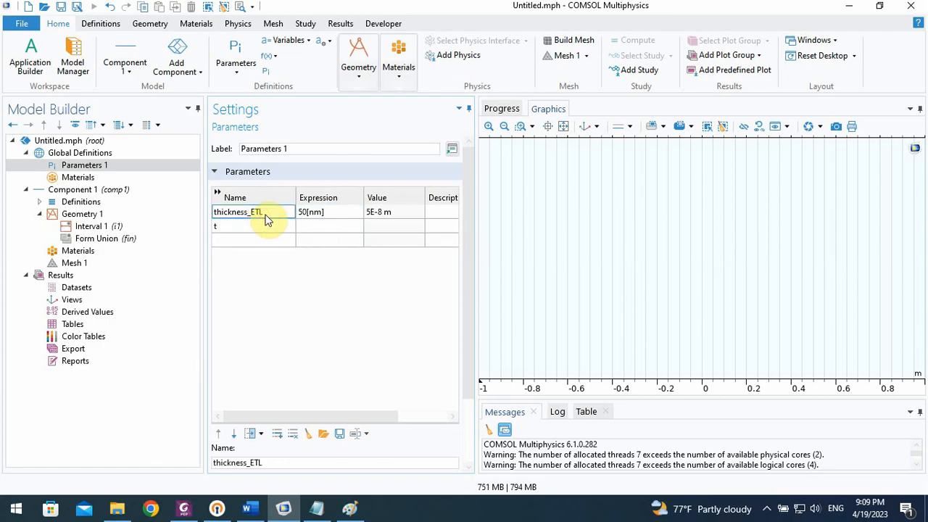
left_click(239, 227)
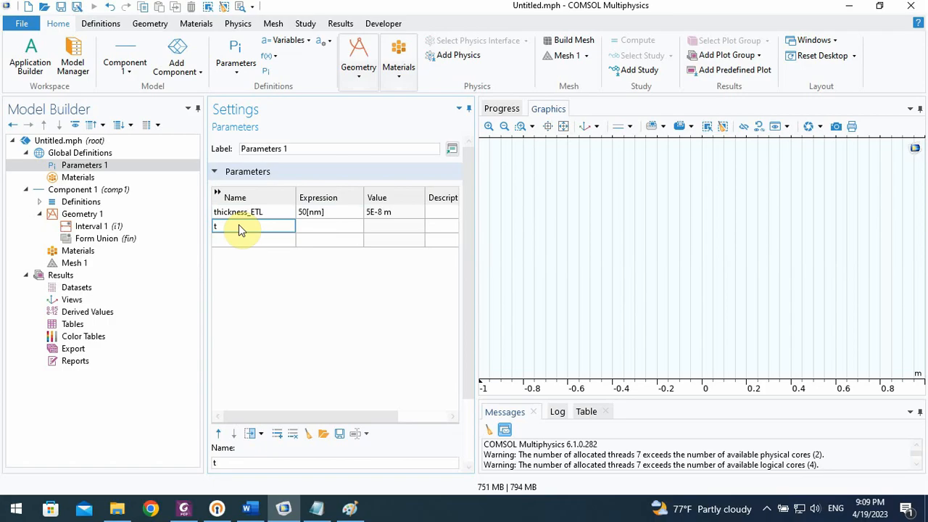
type("thickness_ETL")
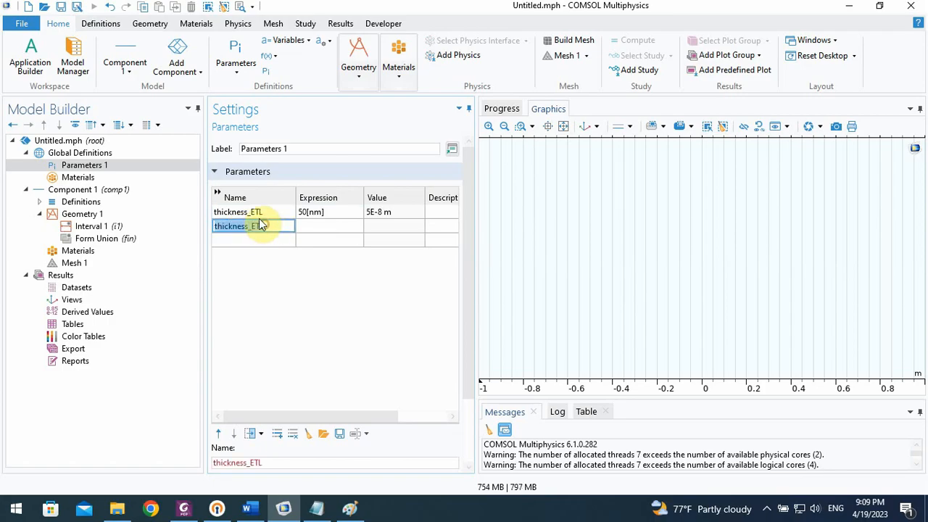
left_click(258, 226)
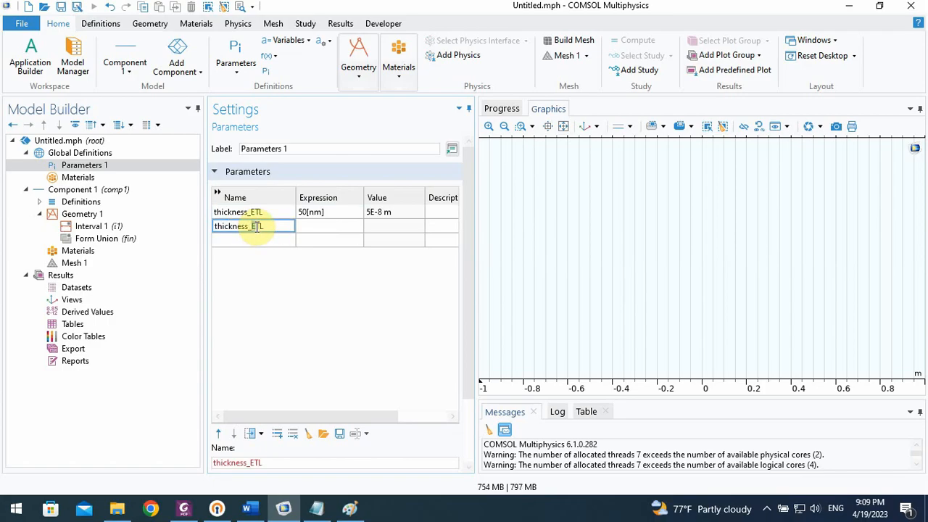
key("BackSpace")
type("H")
Set the expression of thickness_HTL to 200[nm].
left_click(308, 228)
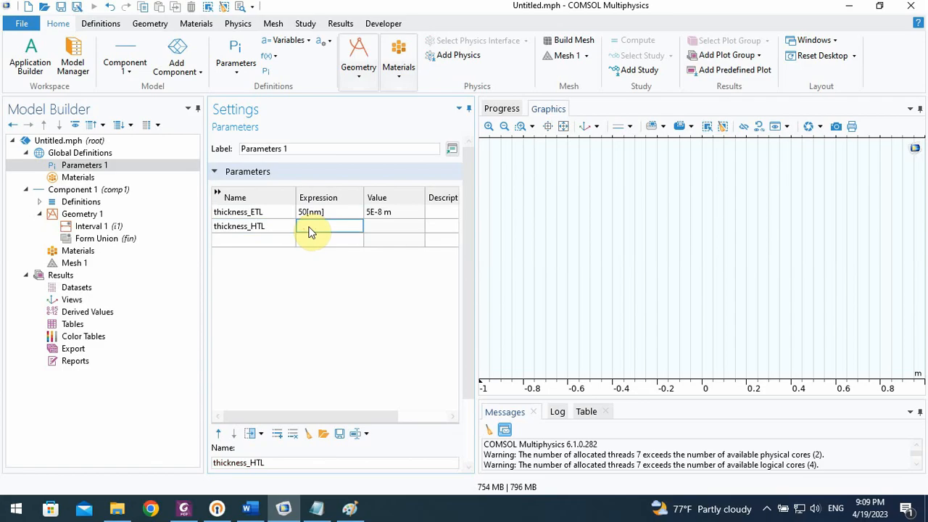
type("200[NM")
key("BackSpace")
key("BackSpace")
type("nm")
left_click(305, 224)
left_click(311, 228)
left_click(274, 242)
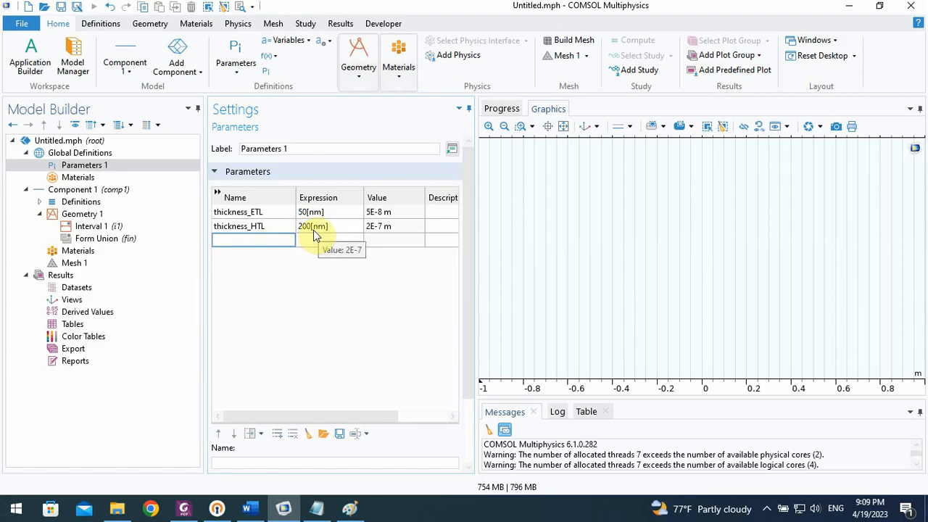
Add a third global parameter named thickness_PVK with the expression 400[nm].
left_click(244, 241)
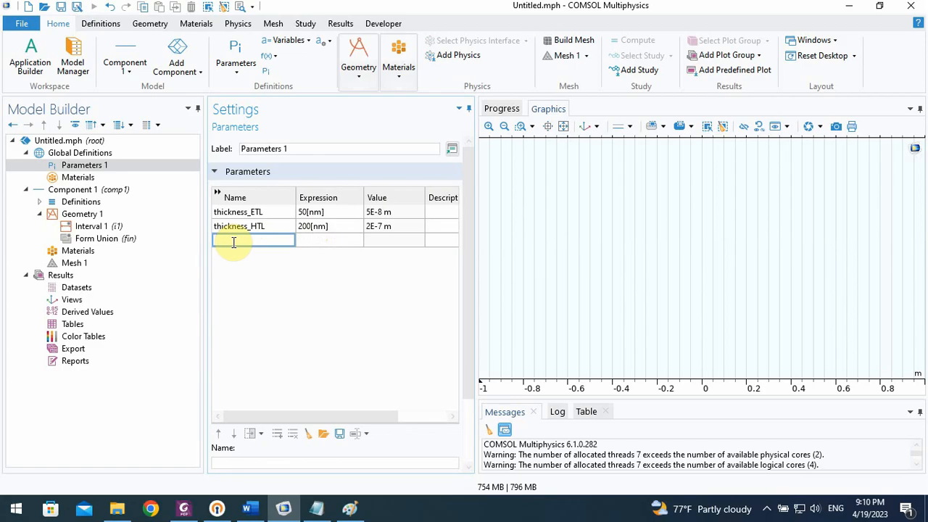
type("thickness_ETL")
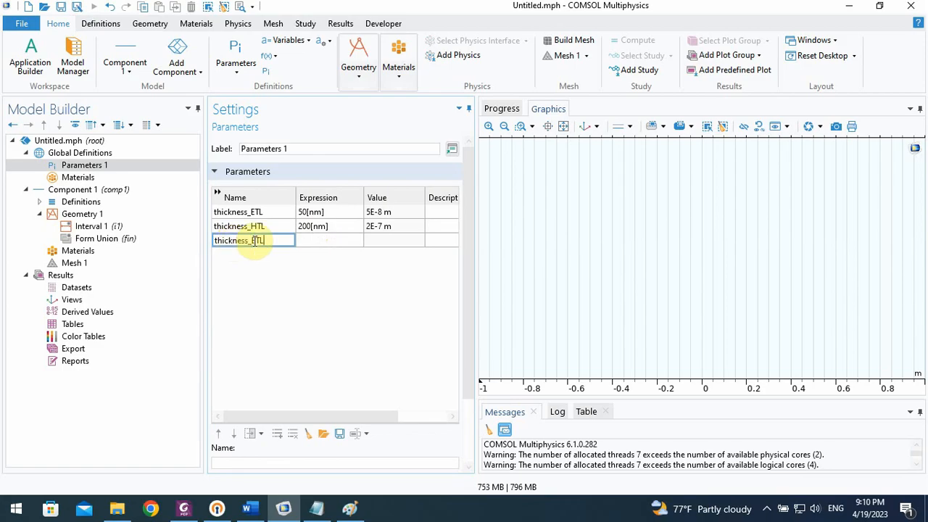
type("P")
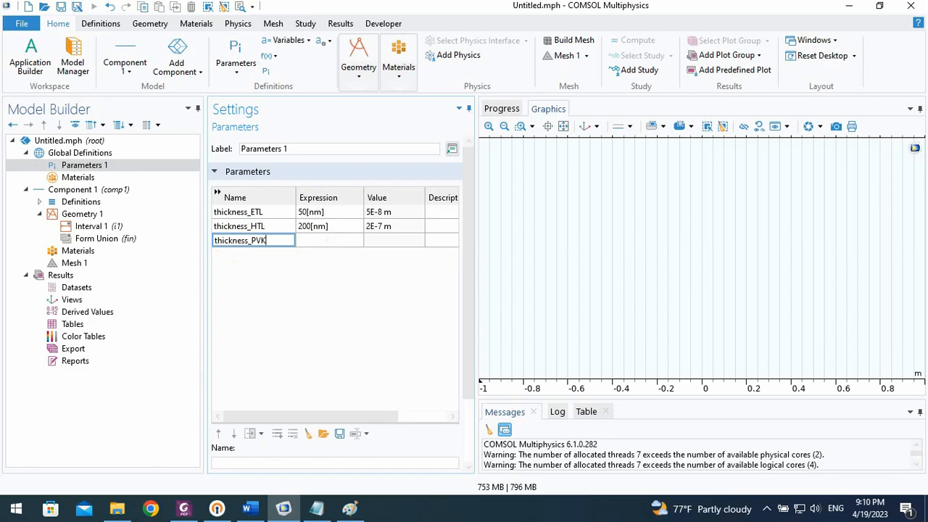
type("VK")
left_click(311, 247)
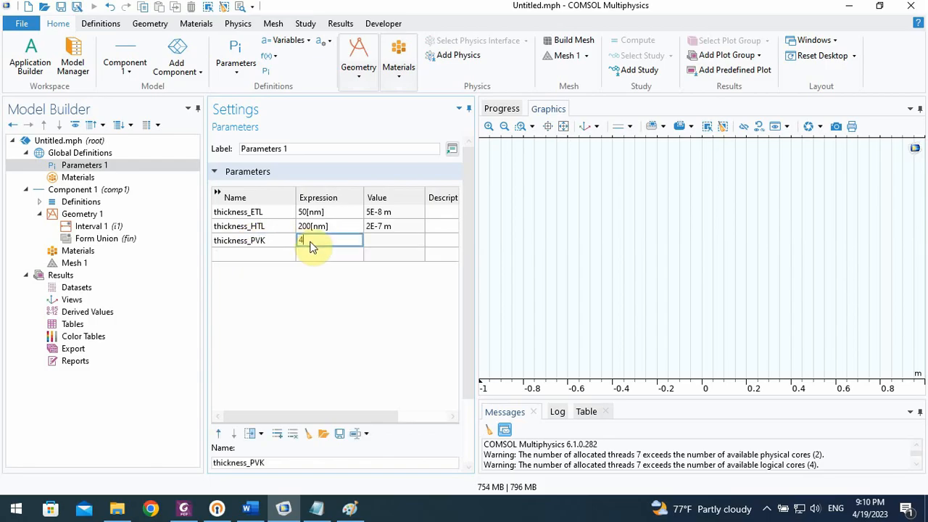
type("400[NM")
key("BackSpace")
key("BackSpace")
type("nm")
left_click(268, 257)
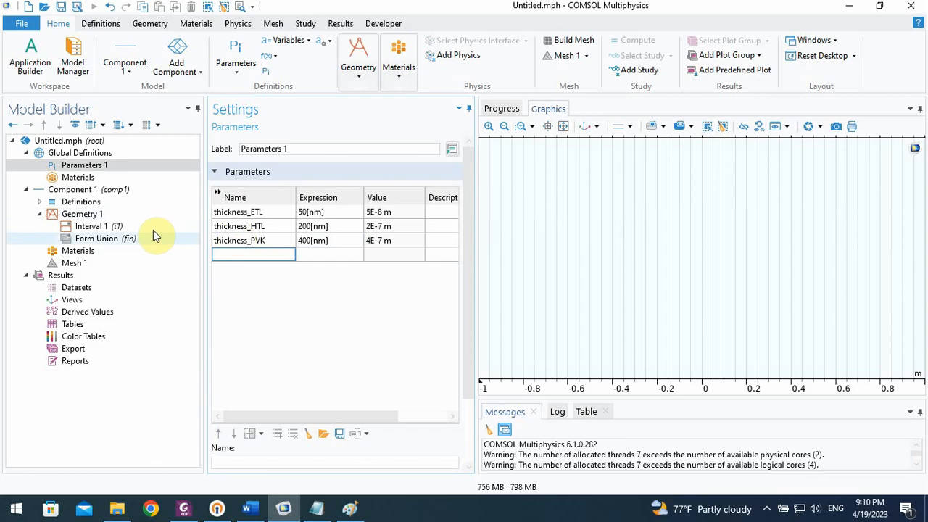
Build the interval from 0 to thickness_ETL in the 1D geometry.
left_click(120, 226)
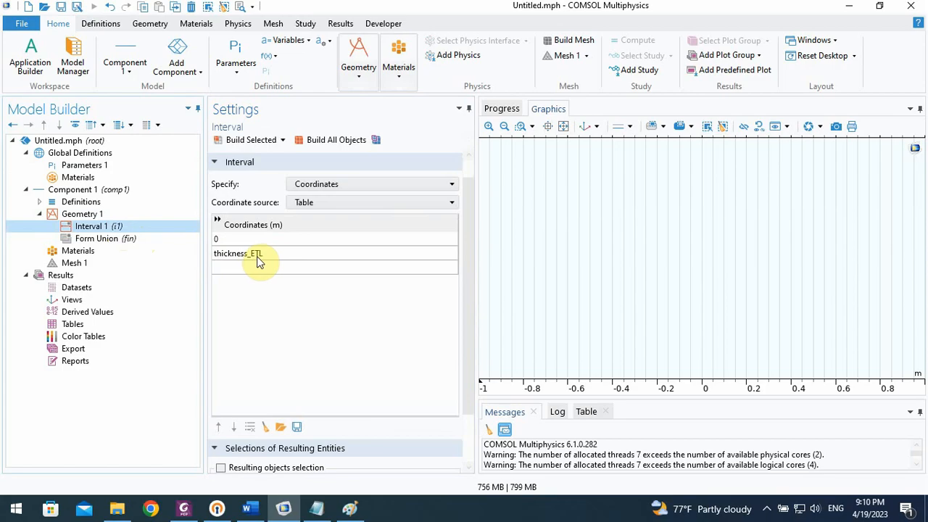
left_click(251, 140)
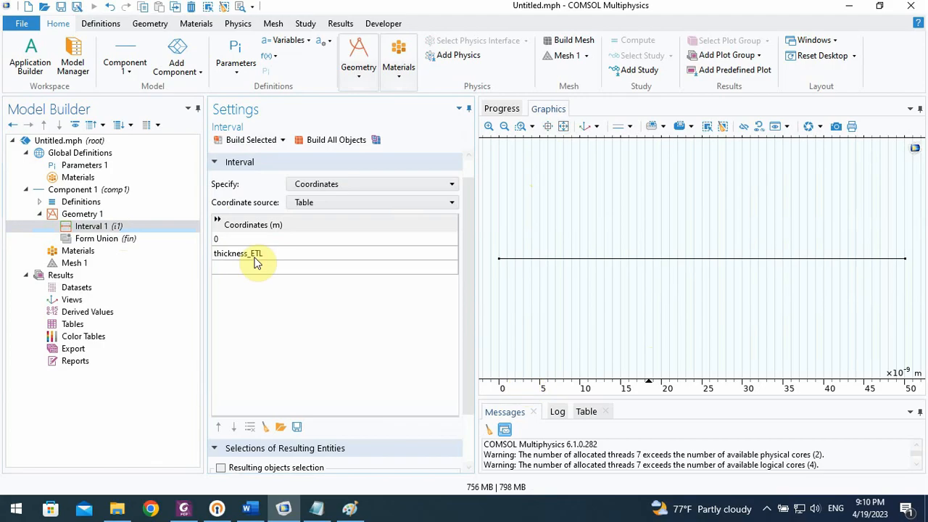
Set the length unit of the 1D geometry to nm and rebuild the whole geometry.
left_click(129, 213)
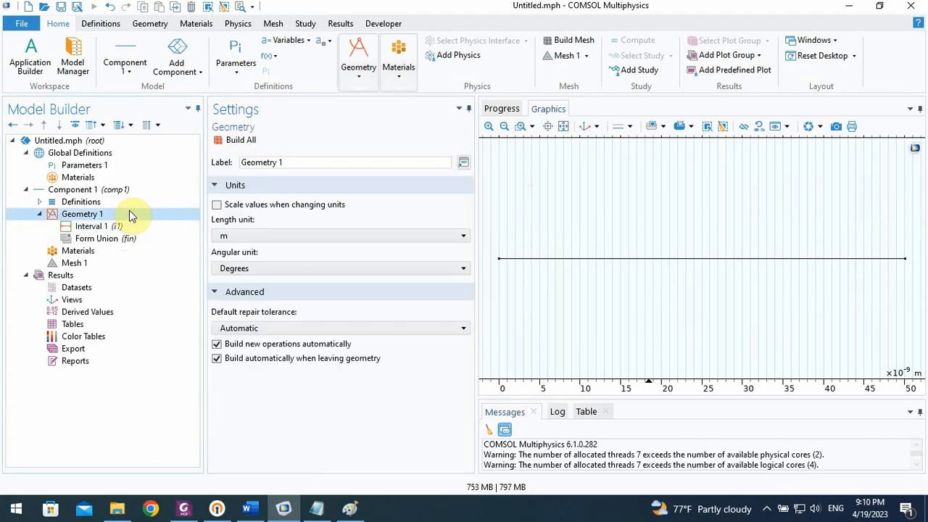
left_click(240, 236)
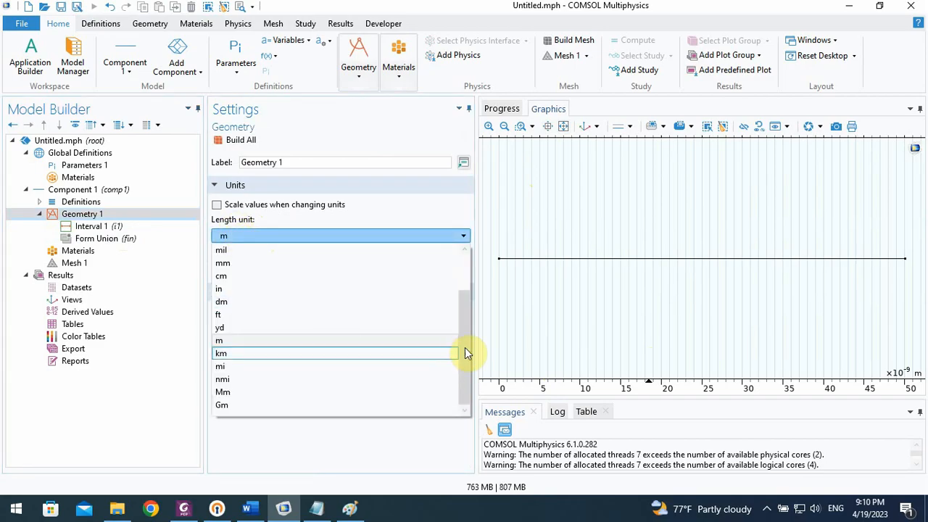
left_click_drag(465, 349, 464, 325)
scroll(464, 325, "up", 1)
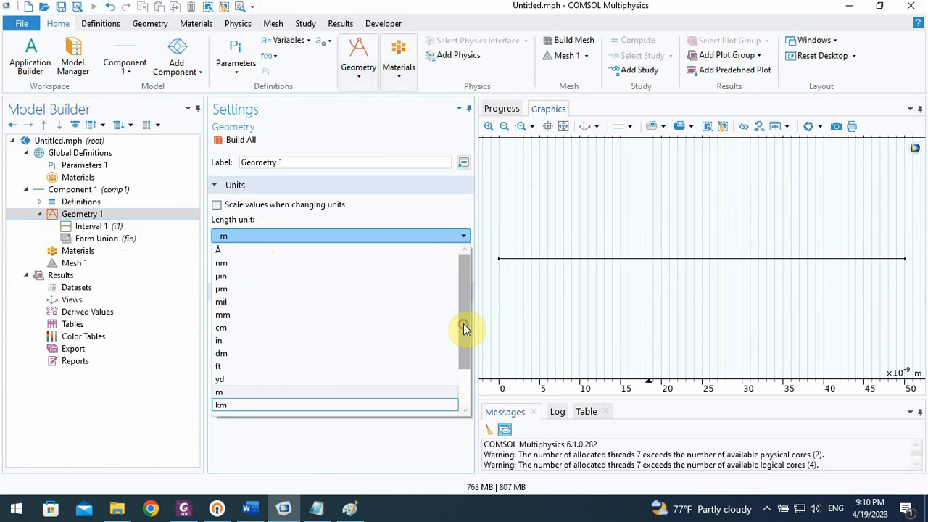
left_click(301, 266)
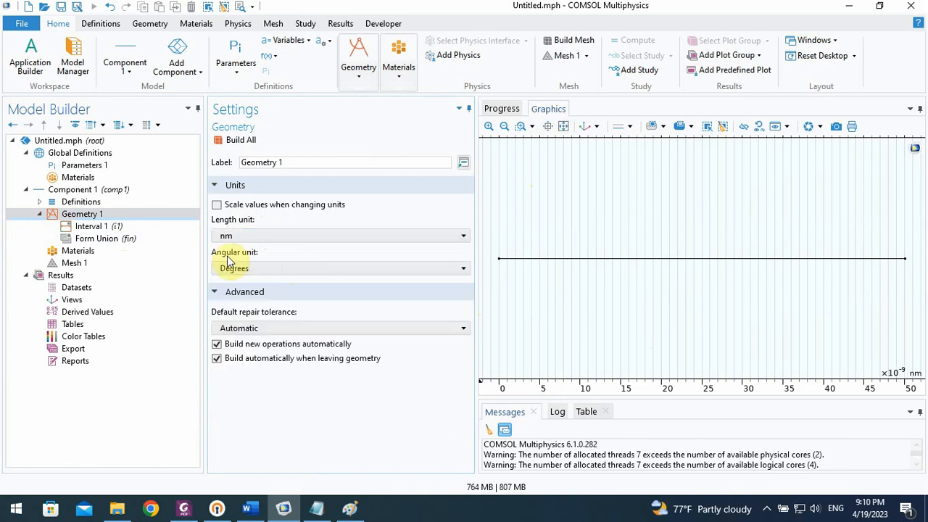
left_click(227, 140)
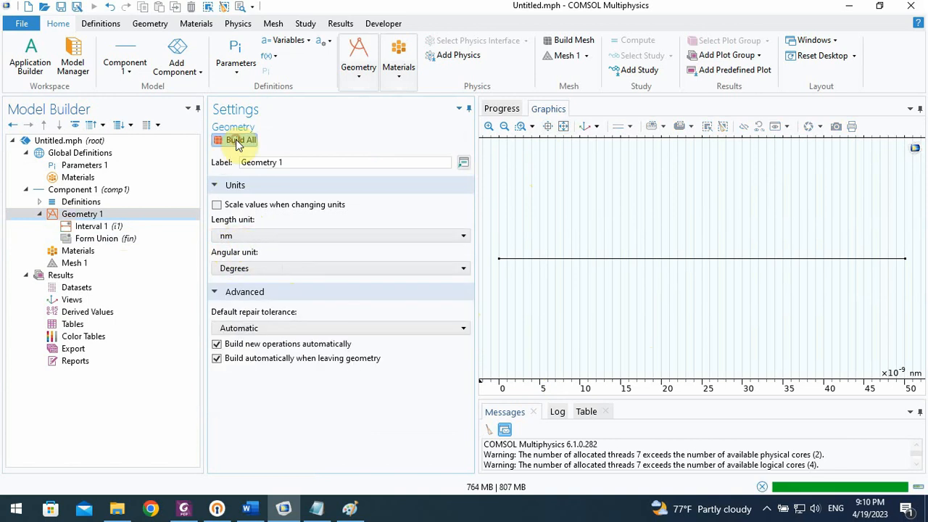
left_click(548, 128)
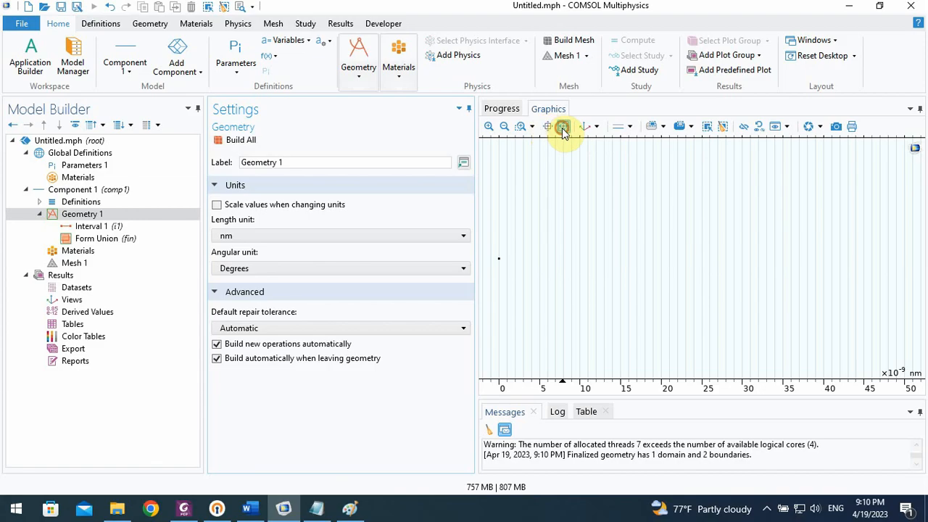
left_click(563, 126)
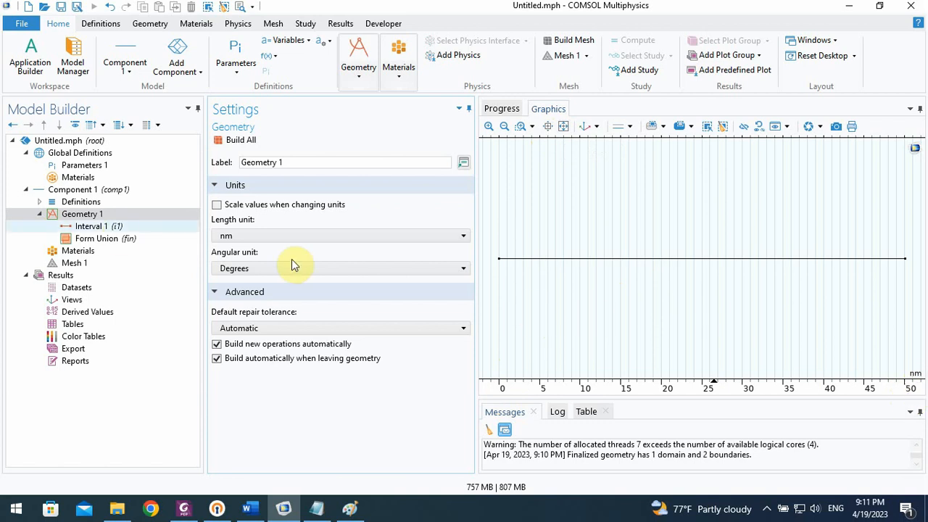
Duplicate the ETL interval in the 1D geometry to create a second interval.
left_click(114, 228)
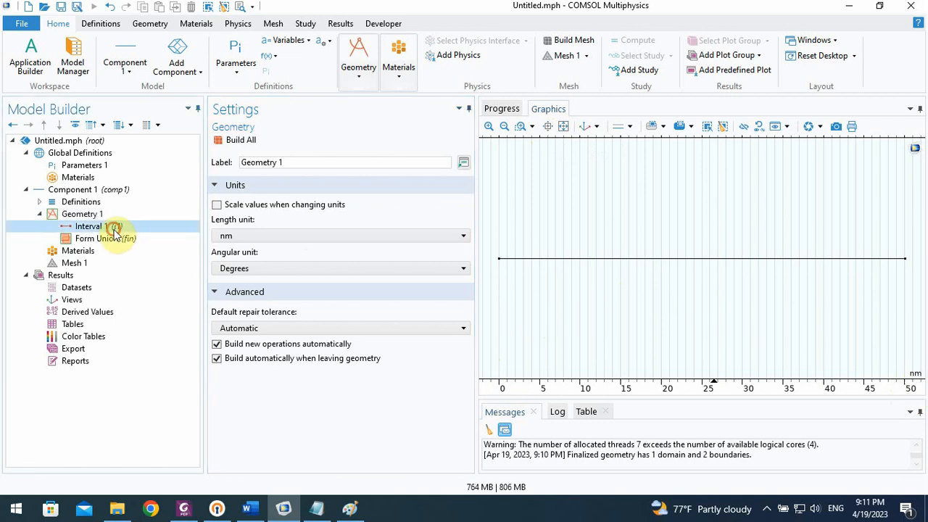
right_click(114, 233)
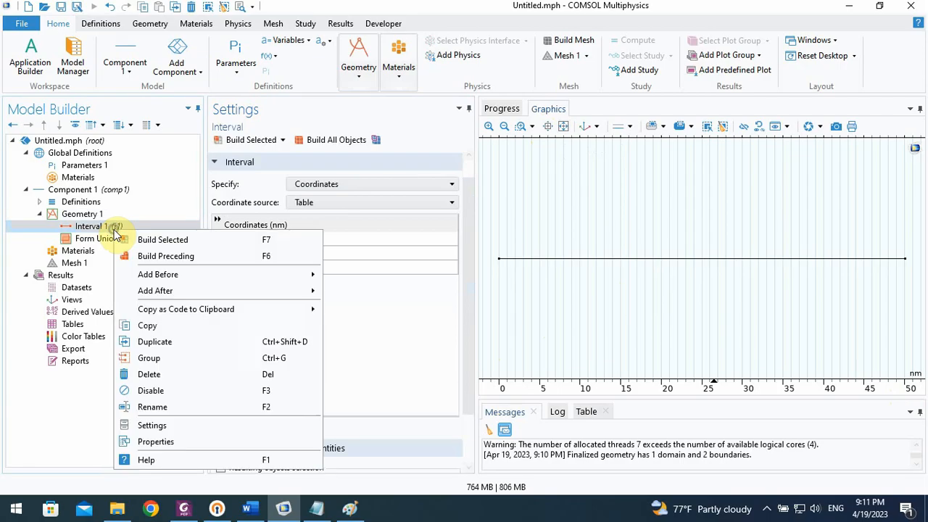
left_click(154, 338)
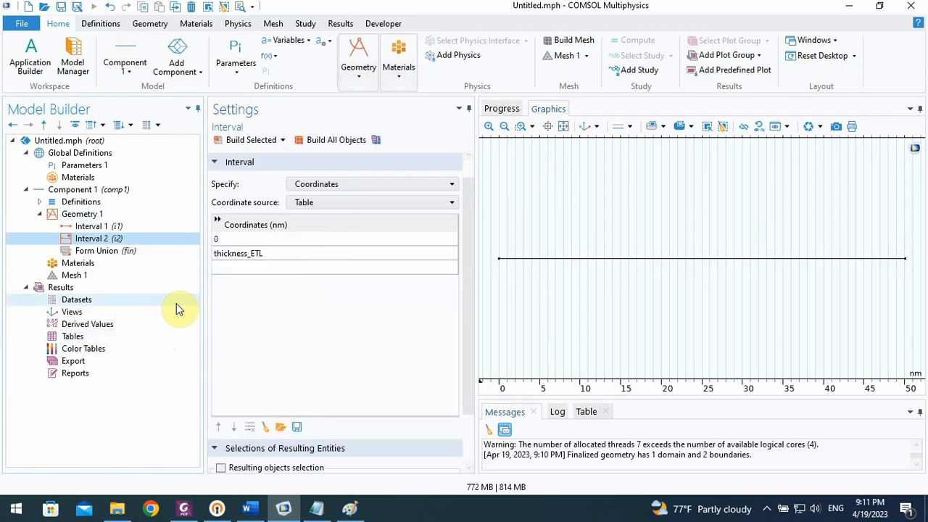
Set the second interval's start coordinate to 0+thickness_ETL, reusing the ETL parameter name from its end coordinate.
left_click(241, 242)
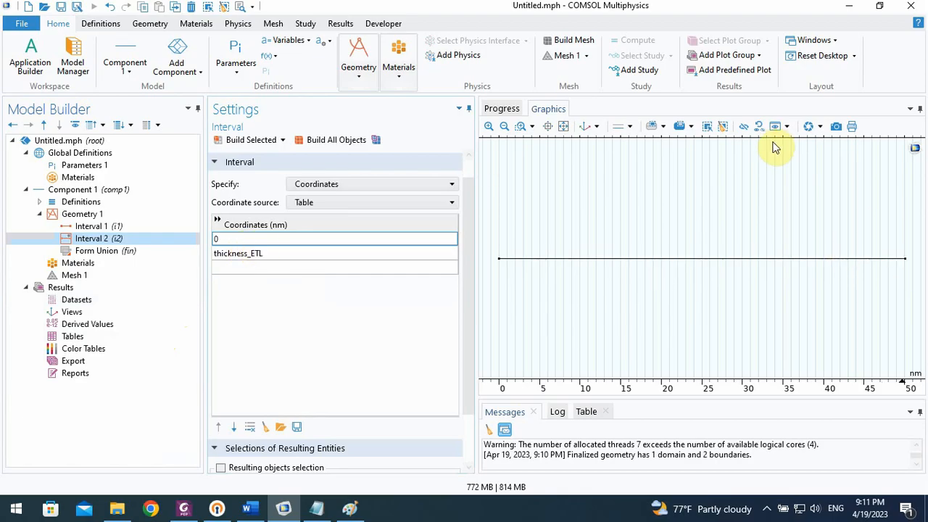
left_click(523, 131)
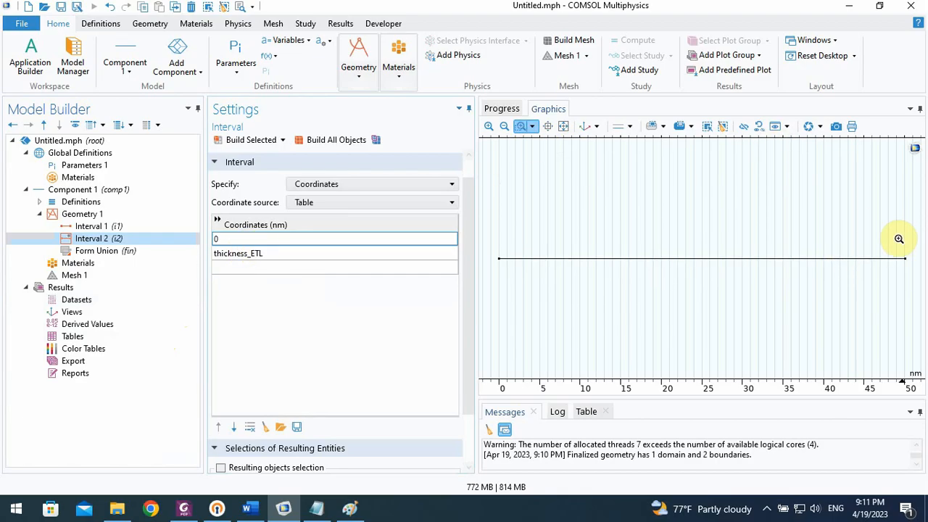
left_click_drag(897, 238, 925, 289)
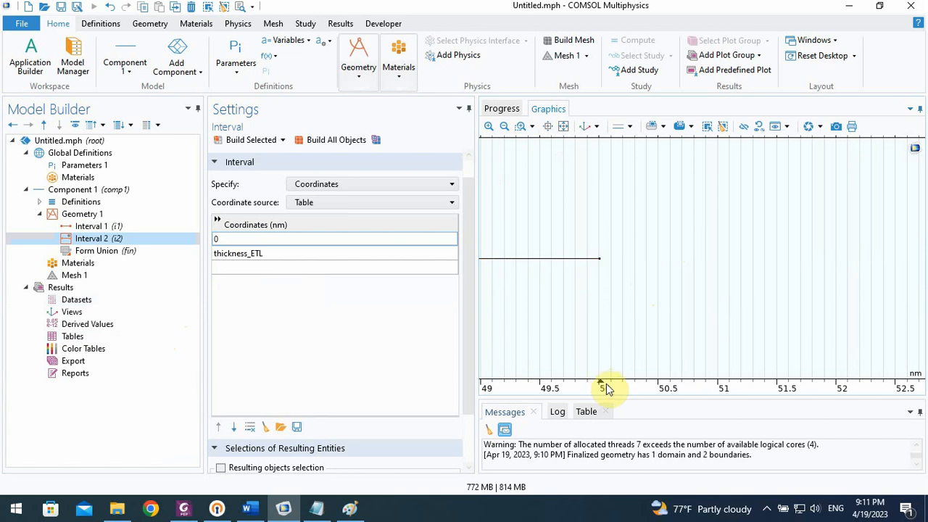
left_click(303, 260)
key("ctrl+c")
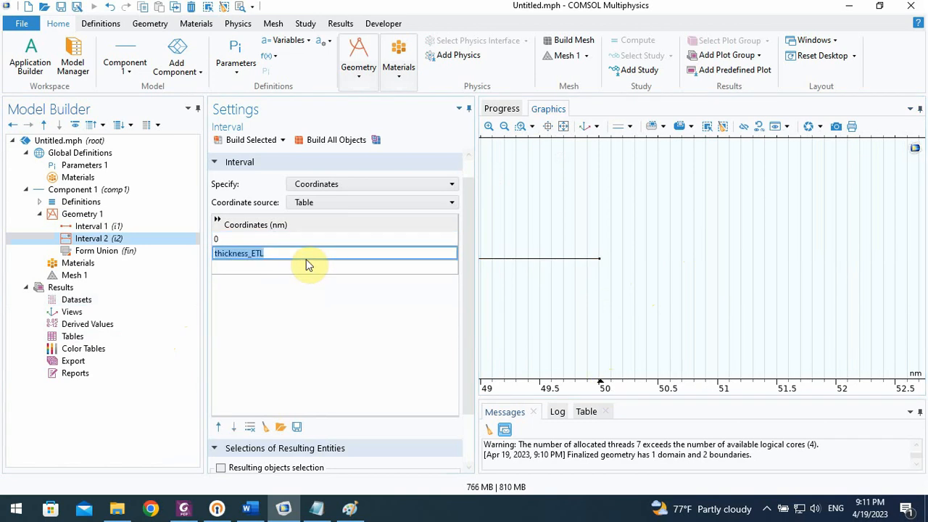
left_click(239, 241)
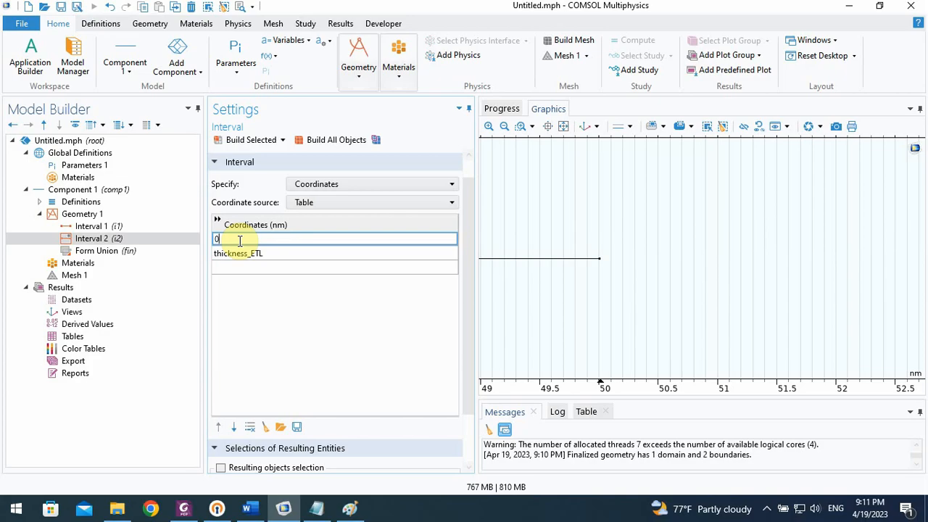
type("+")
key("ctrl+v")
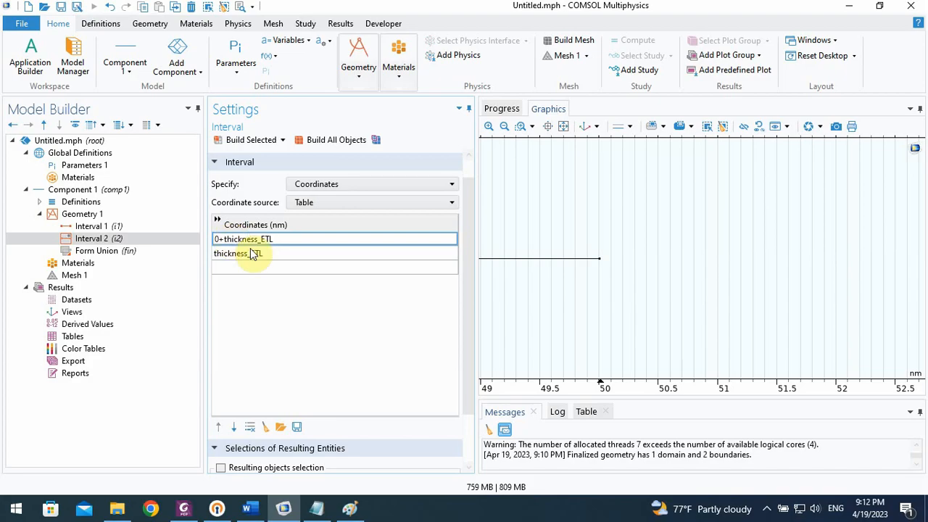
Change the second interval's end coordinate to thickness_PVK and build the interval.
left_click(274, 255)
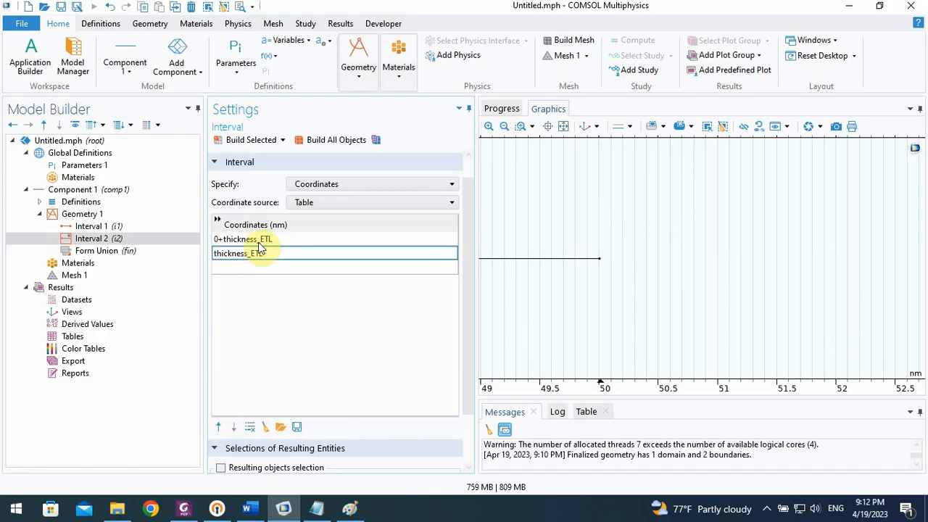
left_click(262, 254)
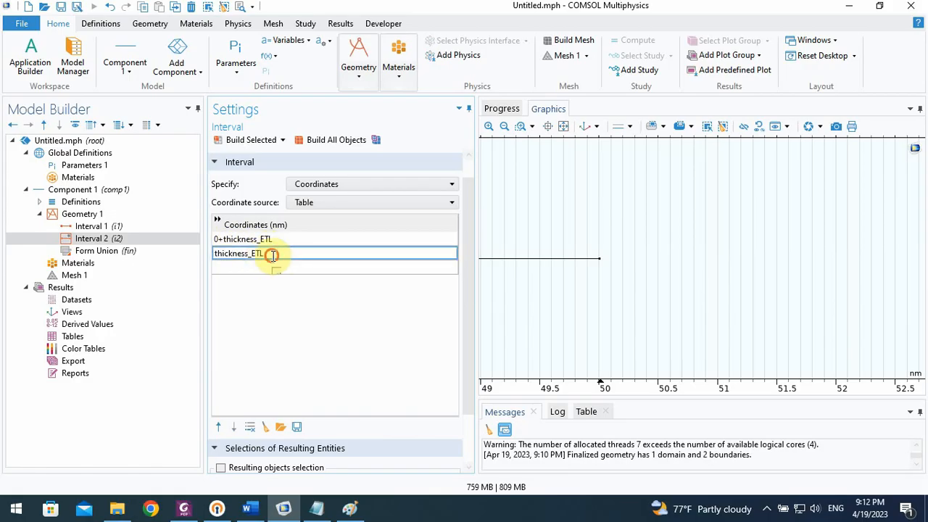
type("P")
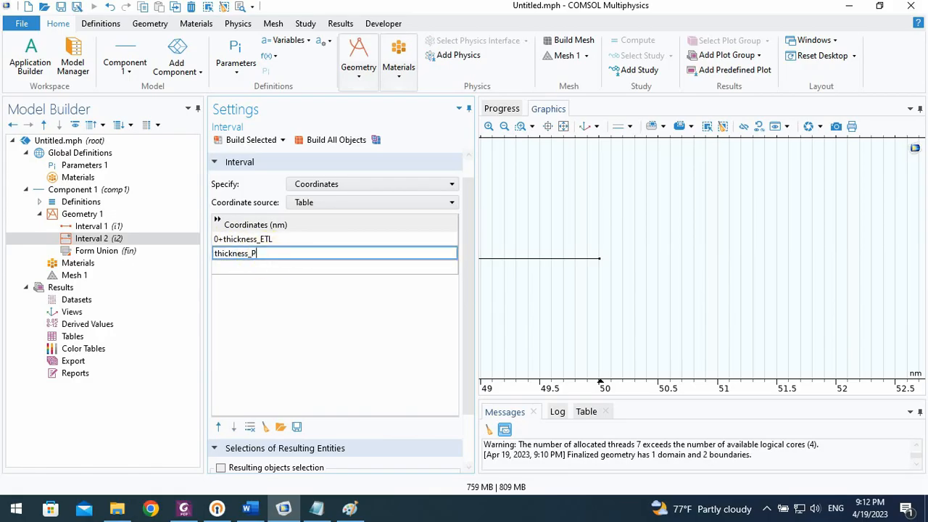
type("VK")
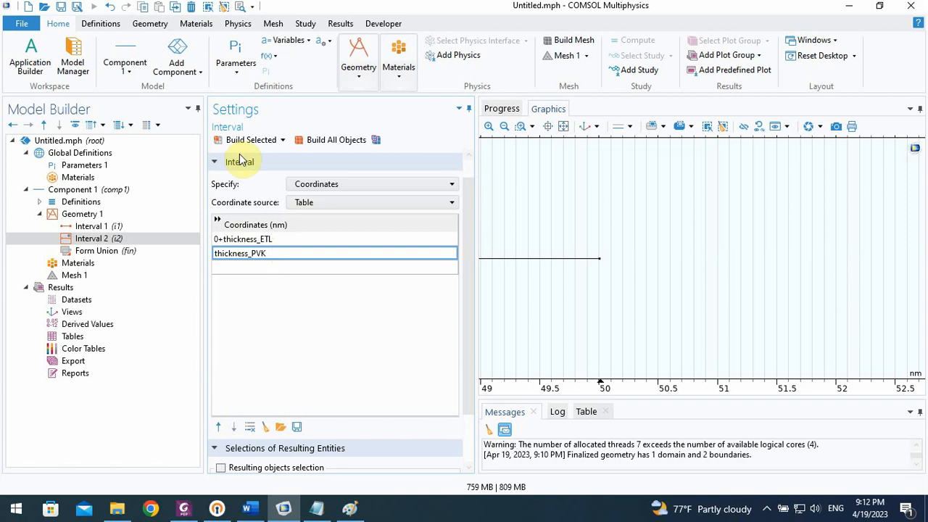
left_click(245, 147)
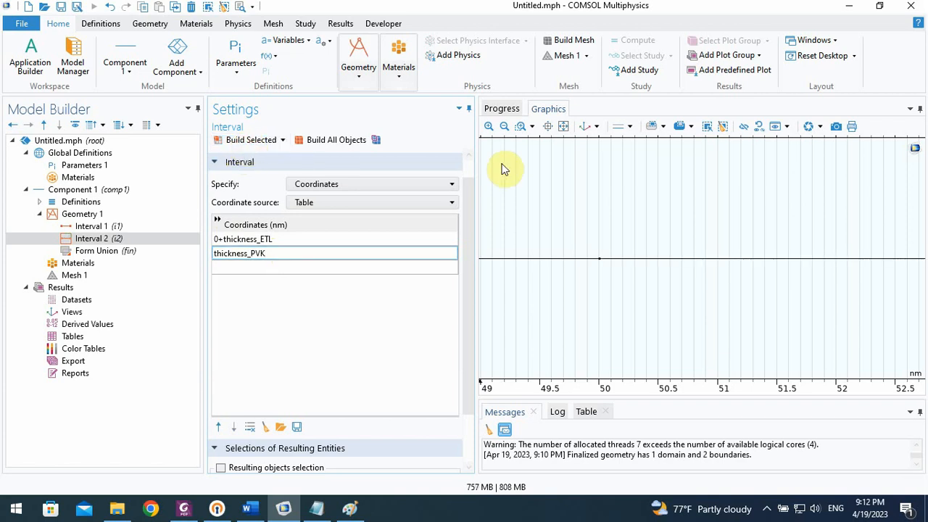
Examine where the second interval starts and ends along the axis and compare this with the thickness parameters.
left_click(565, 128)
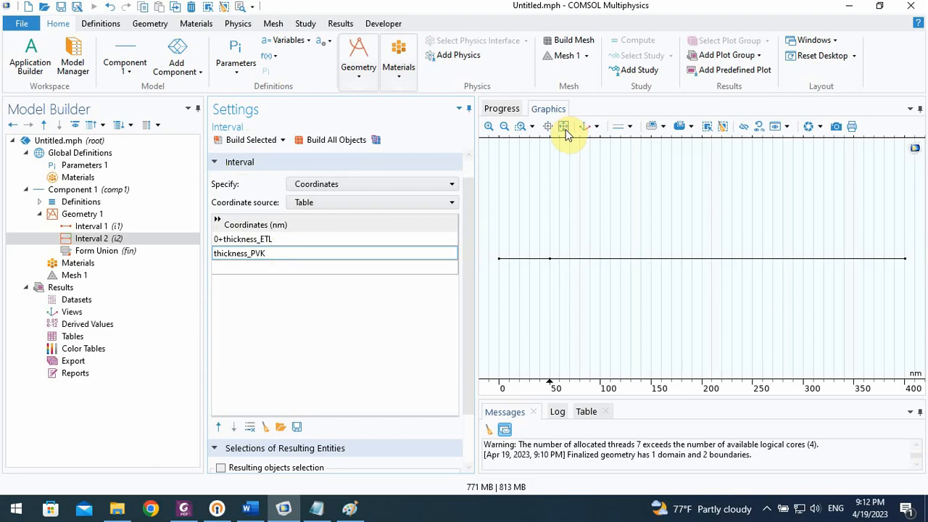
left_click(521, 128)
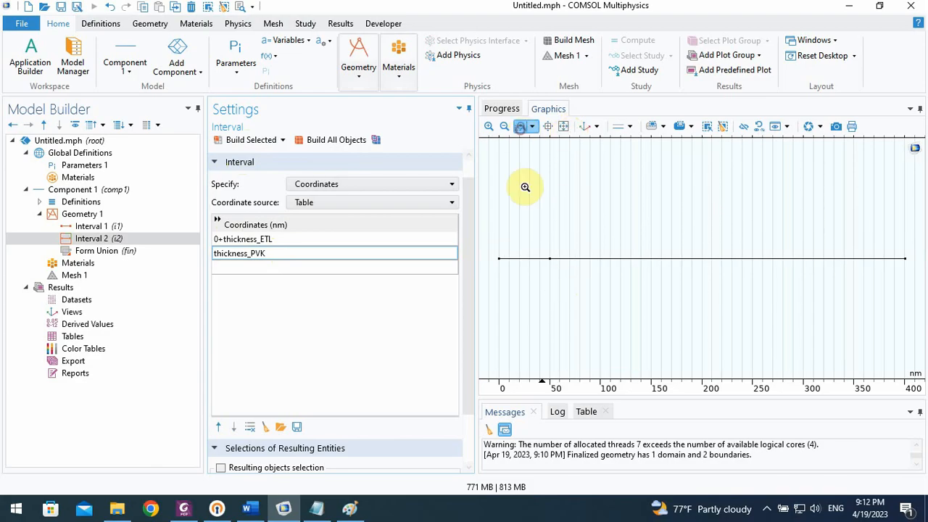
left_click_drag(544, 251, 558, 268)
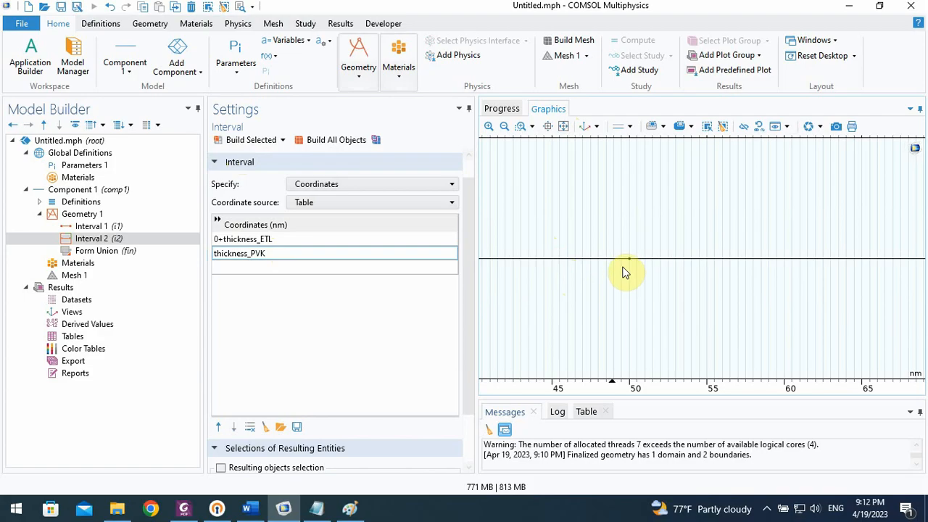
right_click_drag(754, 211, 729, 212)
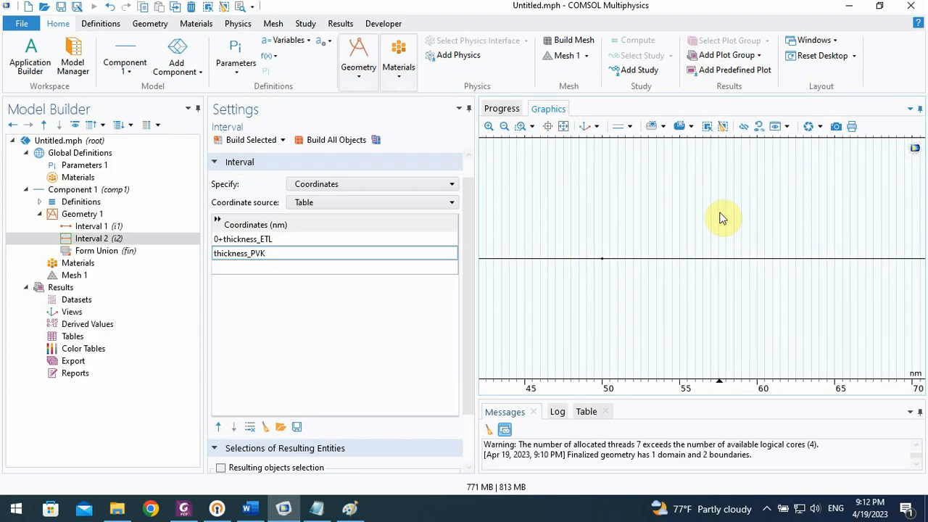
left_click(720, 215)
right_click_drag(720, 214, 570, 222)
right_click_drag(806, 204, 700, 207)
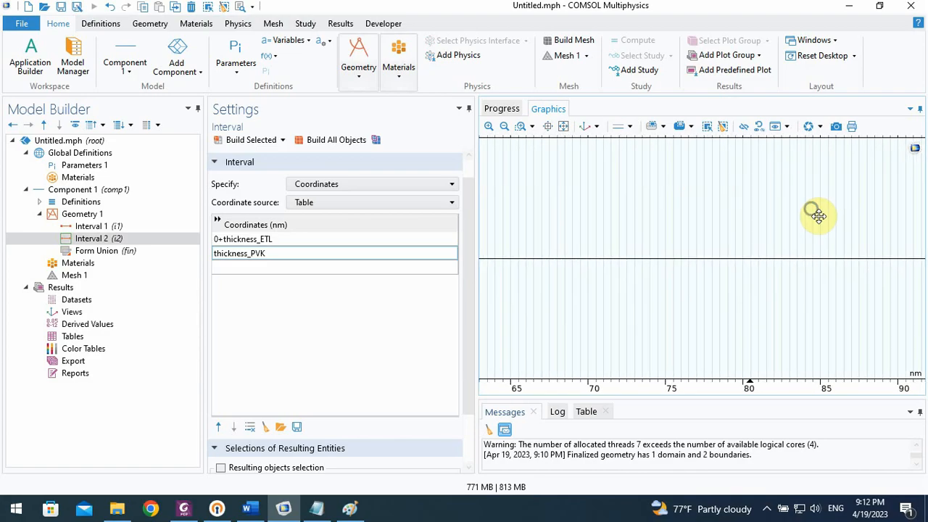
right_click_drag(819, 213, 663, 222)
right_click_drag(865, 210, 599, 222)
right_click_drag(883, 218, 665, 217)
right_click_drag(883, 217, 594, 222)
right_click_drag(841, 224, 586, 232)
right_click_drag(873, 222, 641, 227)
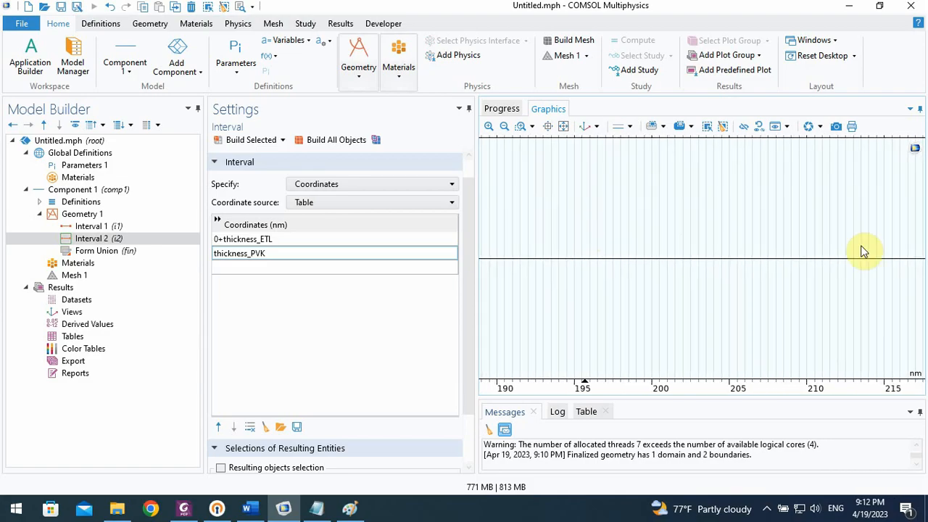
right_click_drag(892, 245, 614, 240)
right_click_drag(876, 226, 638, 230)
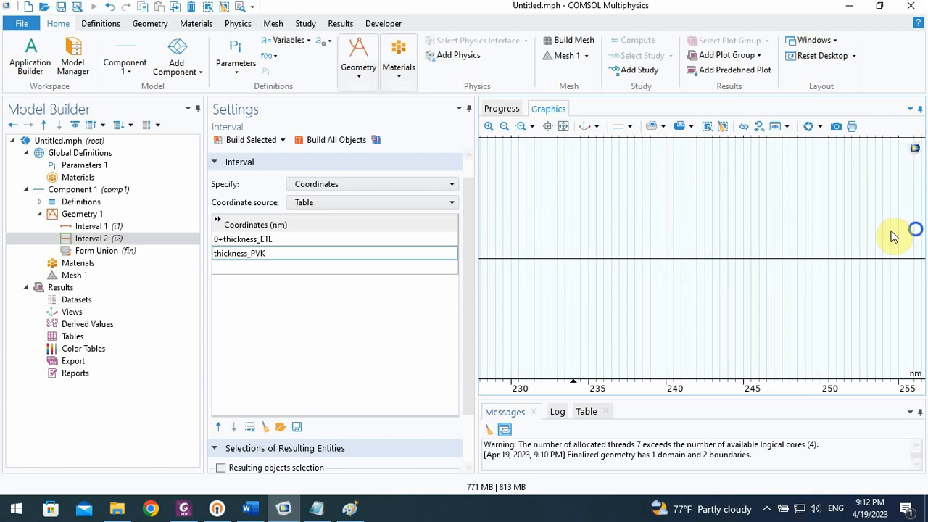
right_click_drag(914, 232, 783, 219)
right_click_drag(877, 228, 547, 236)
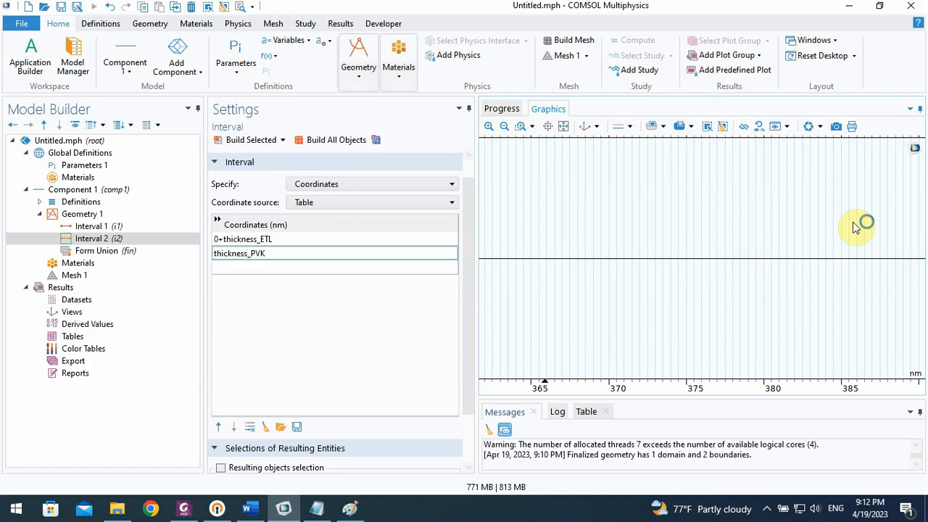
right_click_drag(849, 224, 561, 235)
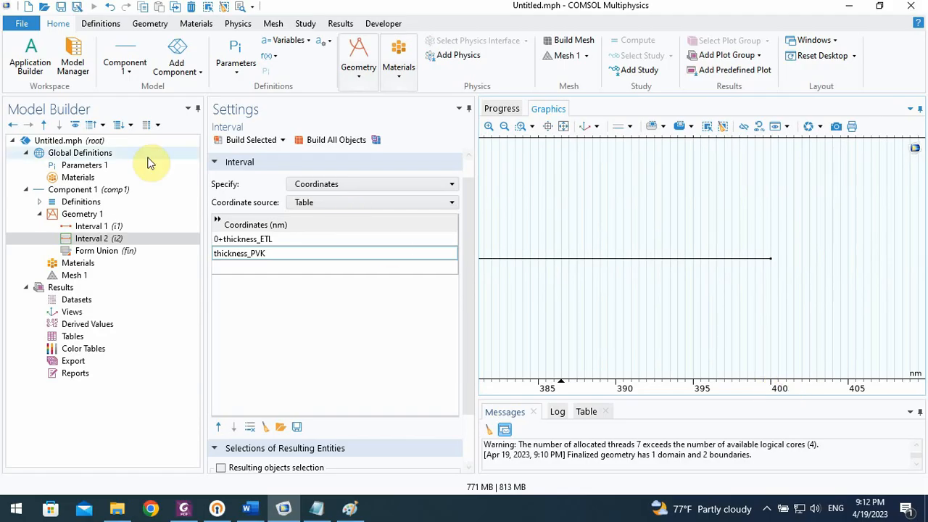
left_click(125, 172)
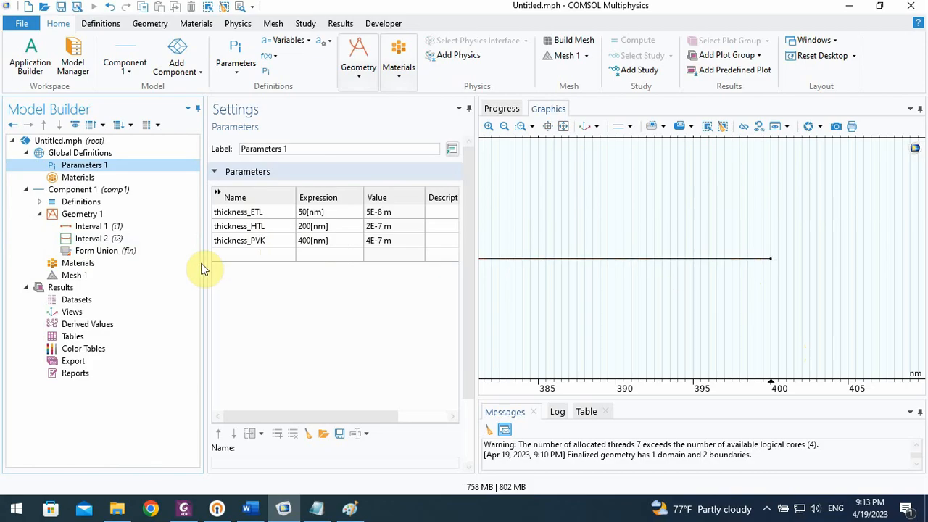
Set the second interval's end coordinate to thickness_ETL+thickness_PVK, reusing the ETL parameter name from its start coordinate.
left_click(126, 239)
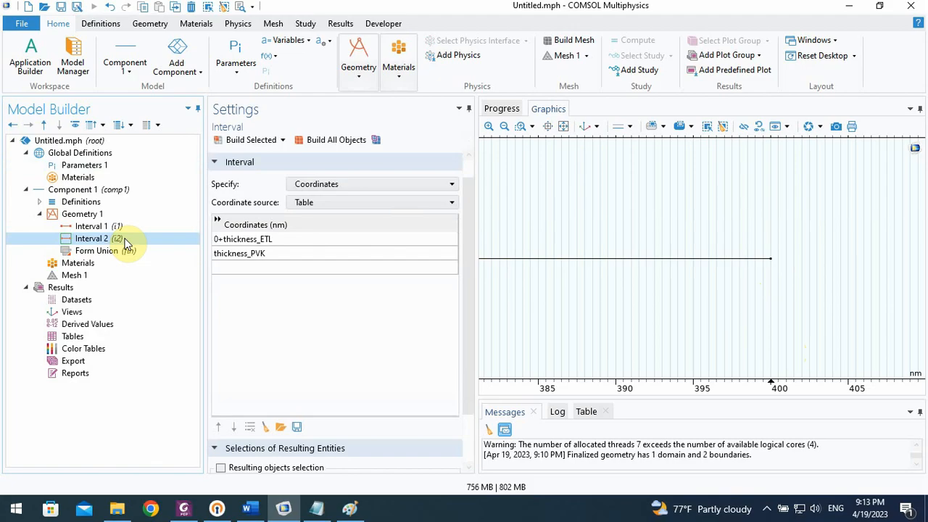
left_click(282, 258)
left_click(280, 246)
key("ctrl+c")
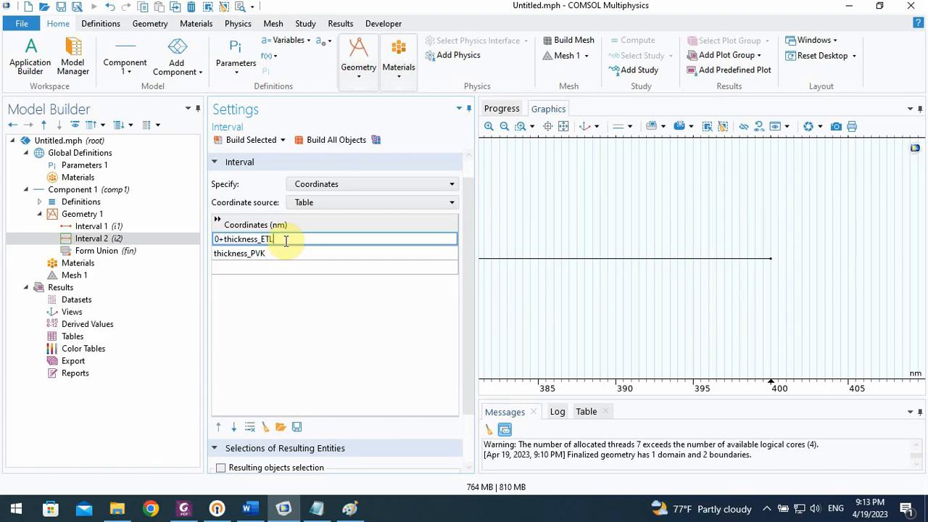
left_click_drag(290, 239, 234, 241)
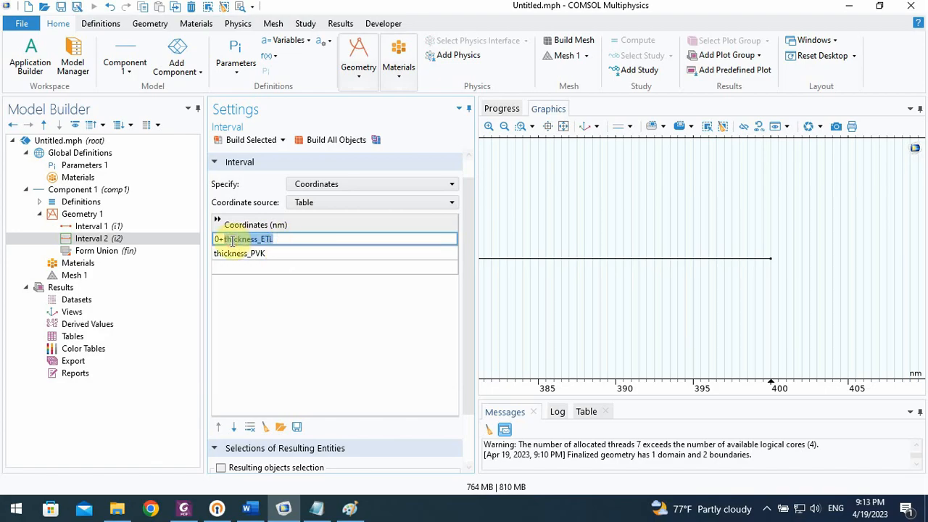
left_click(215, 255)
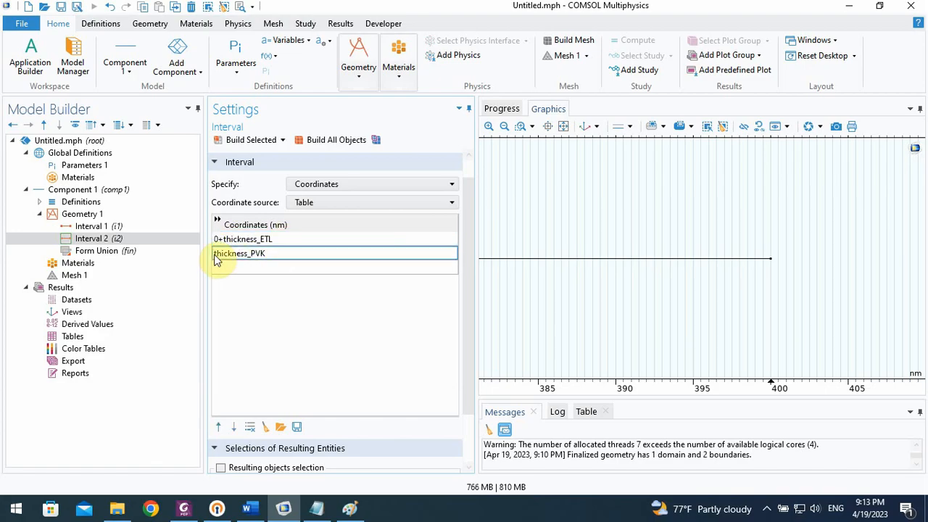
left_click(216, 254)
left_click(215, 254)
key("ctrl+v")
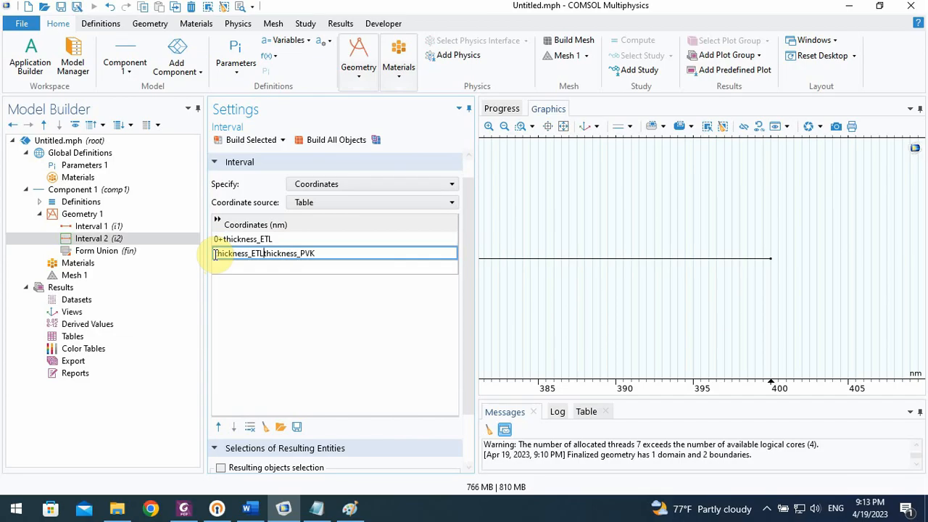
type("+")
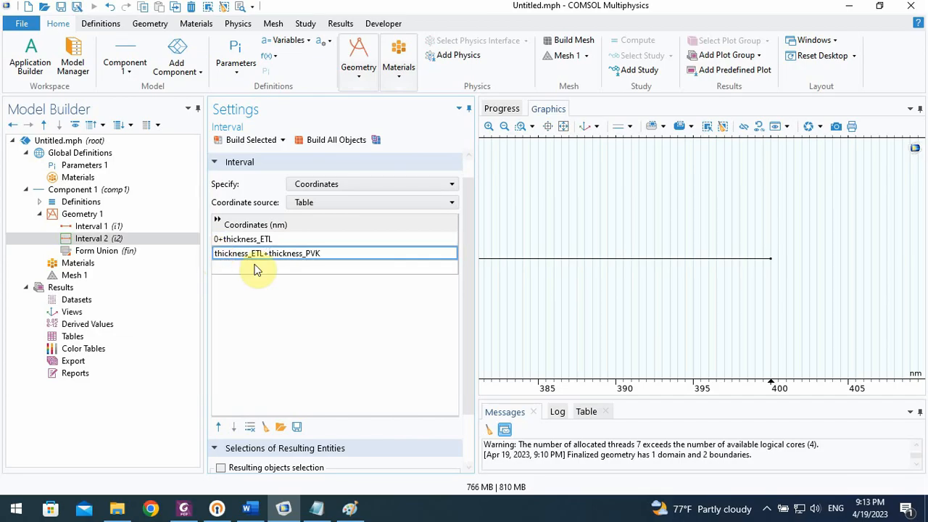
left_click(260, 268)
Build all geometry objects and check where the second interval ends along the axis.
left_click(336, 141)
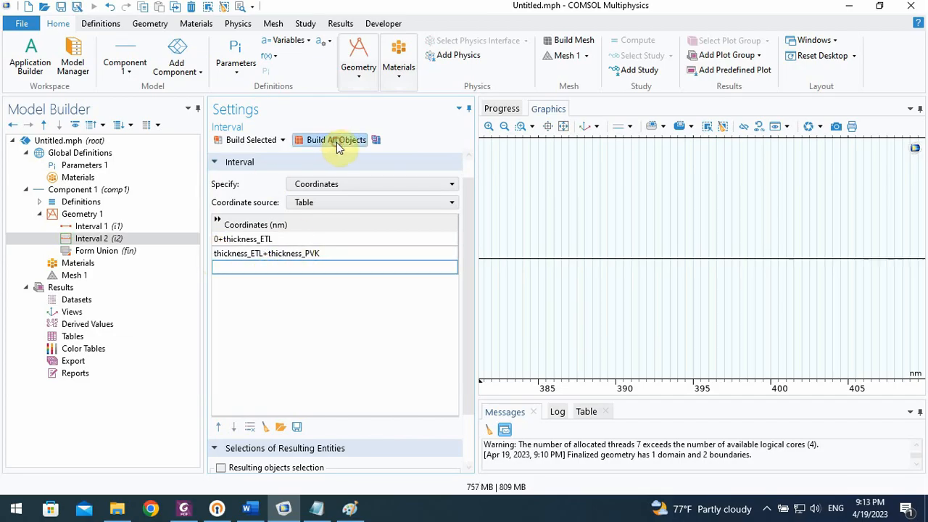
left_click(563, 126)
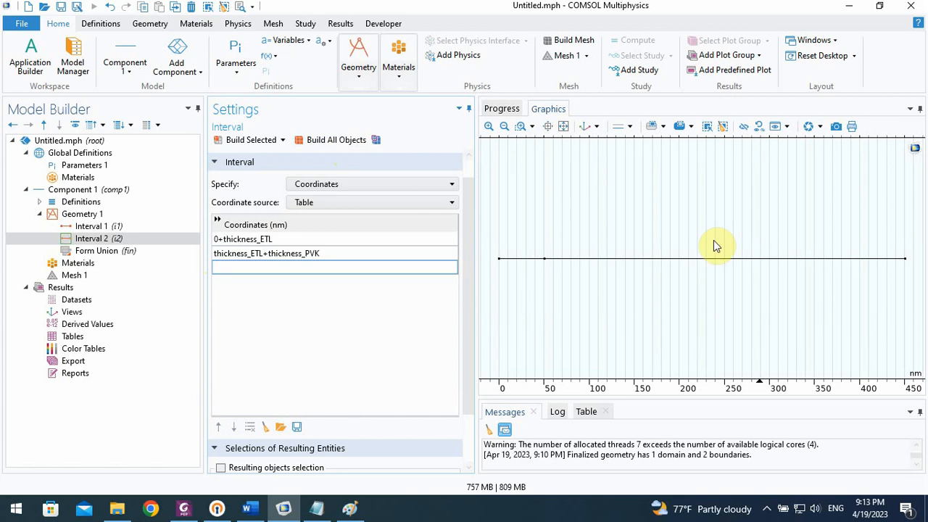
left_click(548, 127)
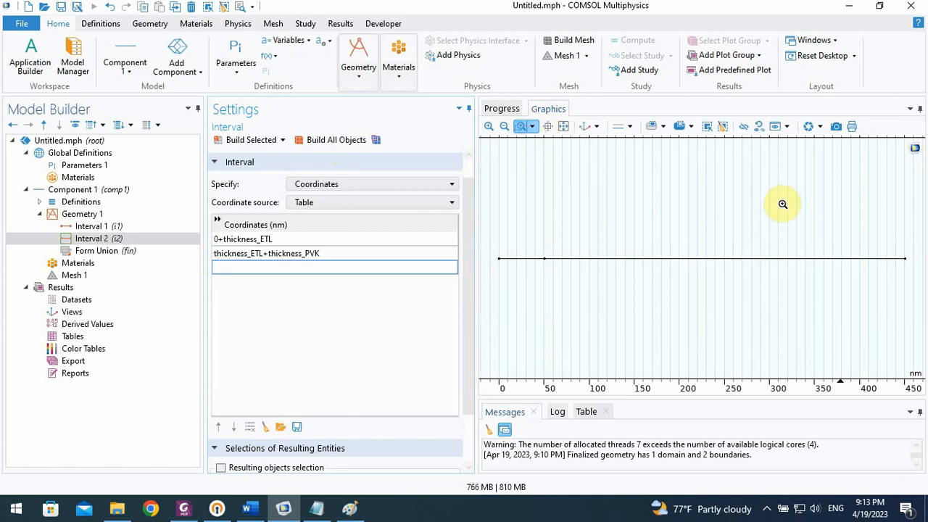
left_click_drag(887, 232, 926, 289)
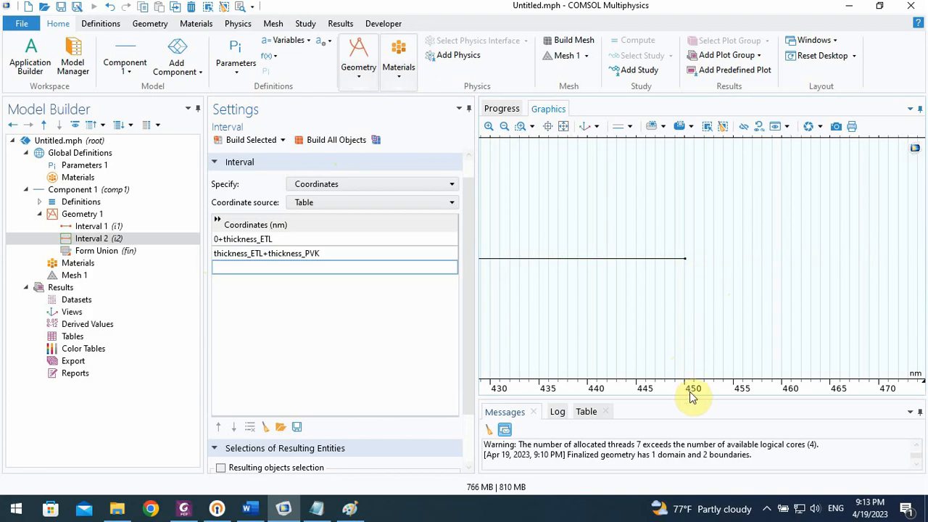
Duplicate the second interval to create a third interval in the 1D geometry.
right_click(97, 243)
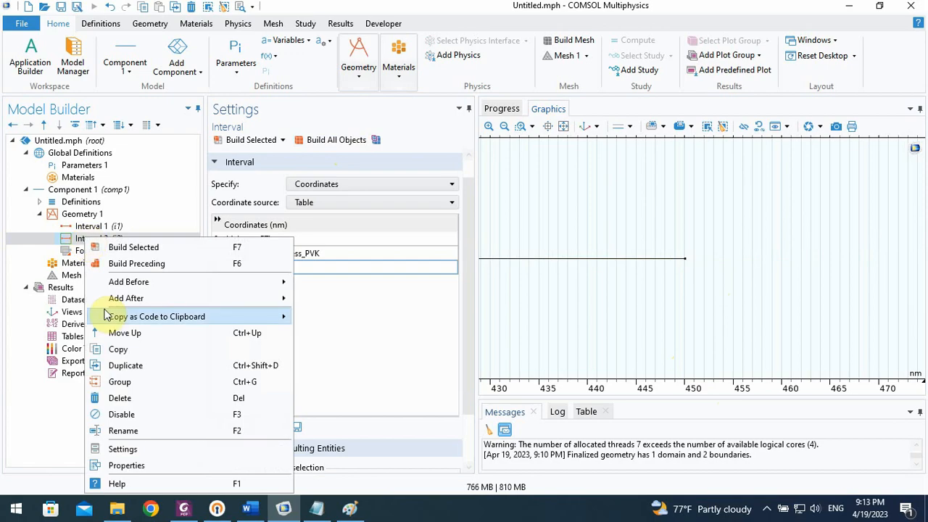
left_click(125, 362)
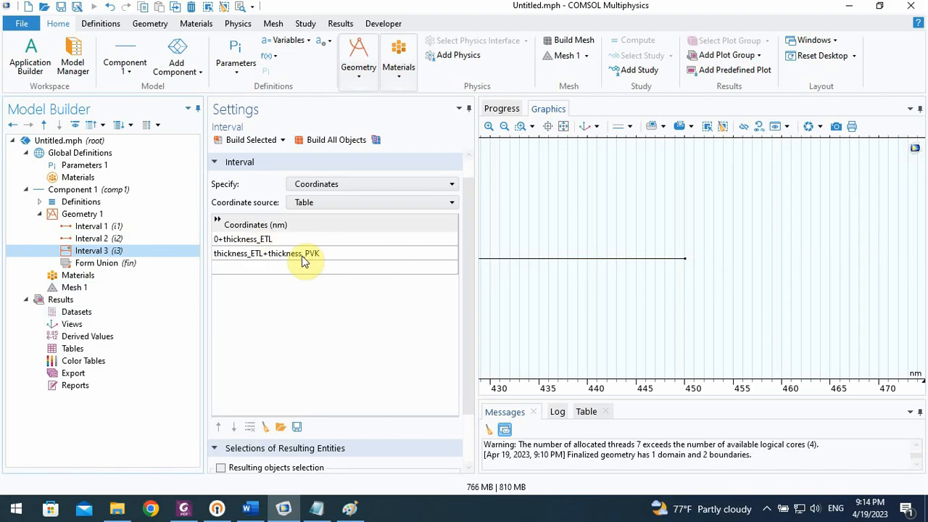
double_click(325, 257)
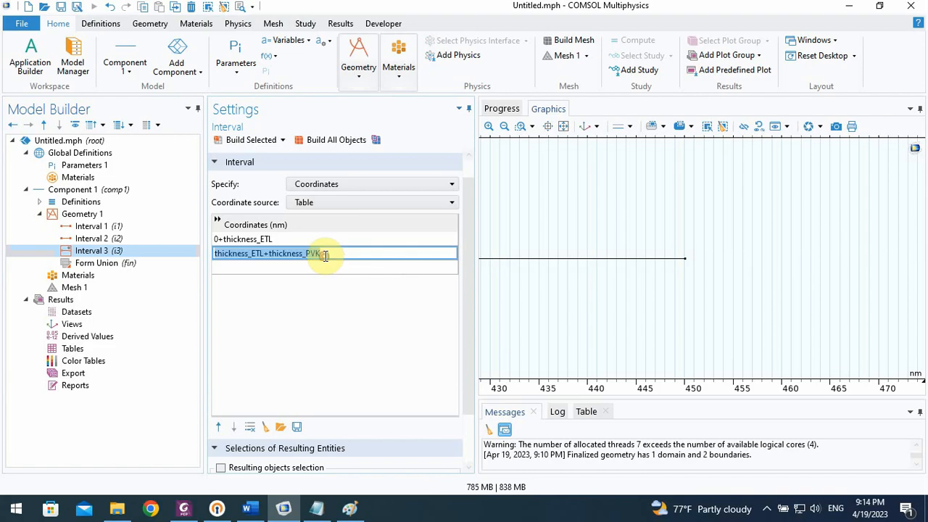
Set the first interval's end coordinate to 0+thickness_ETL.
left_click(115, 229)
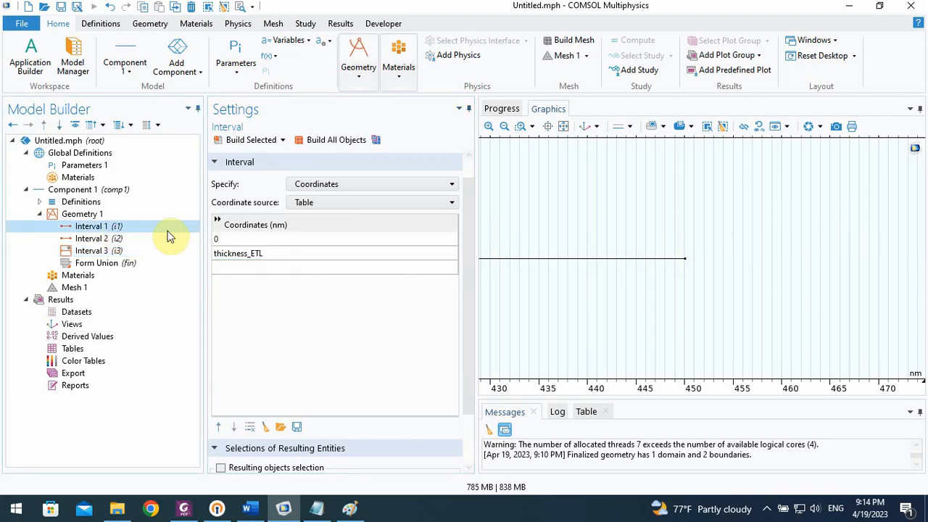
left_click(217, 254)
type("0")
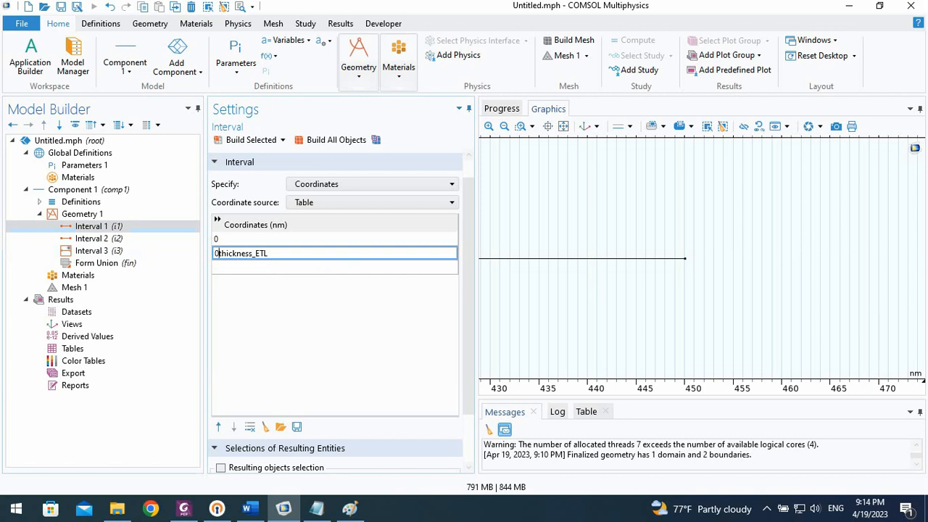
type("+")
left_click(115, 242)
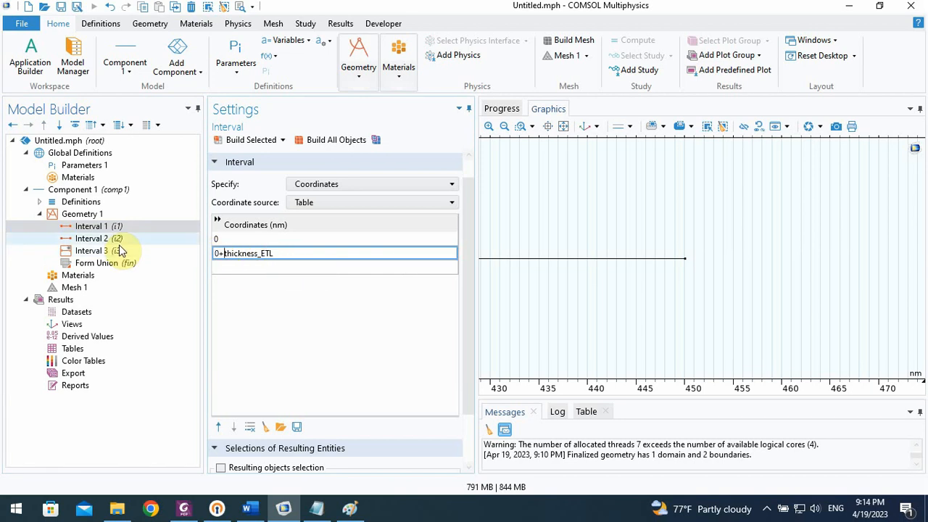
Set the third interval's end coordinate to 0+thickness_ETL+thickness_PVK+thickness_PVK and build all objects.
left_click(114, 250)
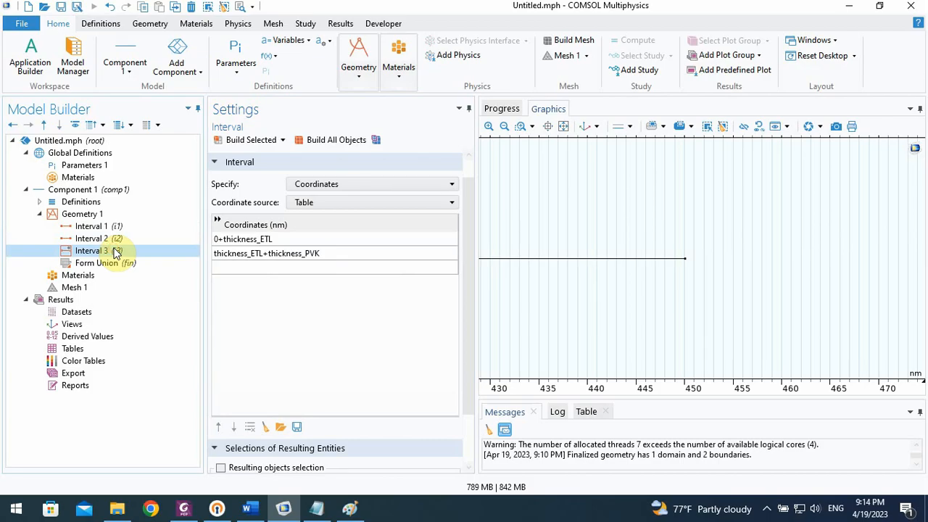
left_click(239, 253)
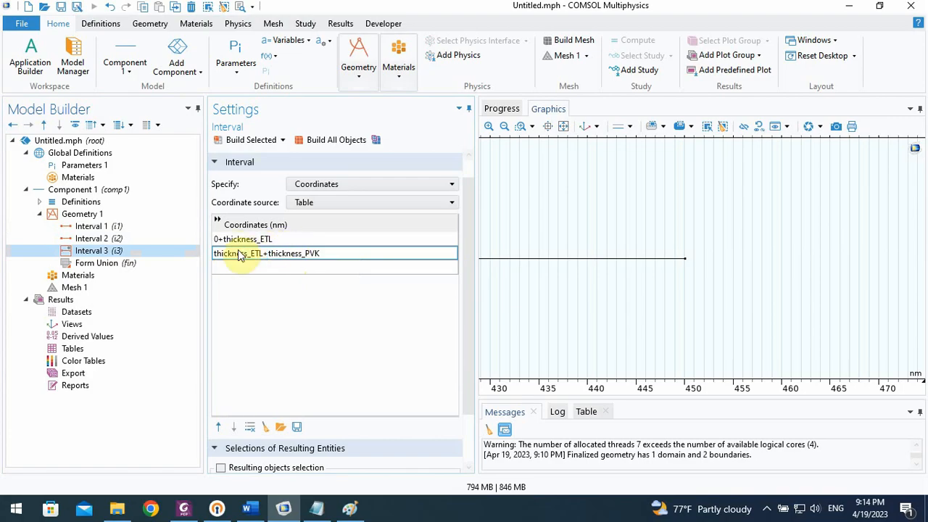
left_click(215, 256)
left_click(216, 255)
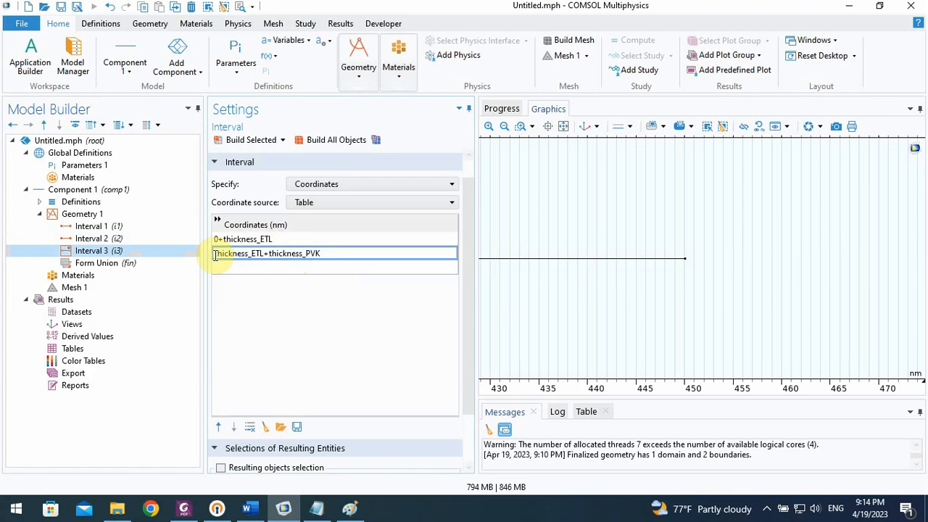
type("0+")
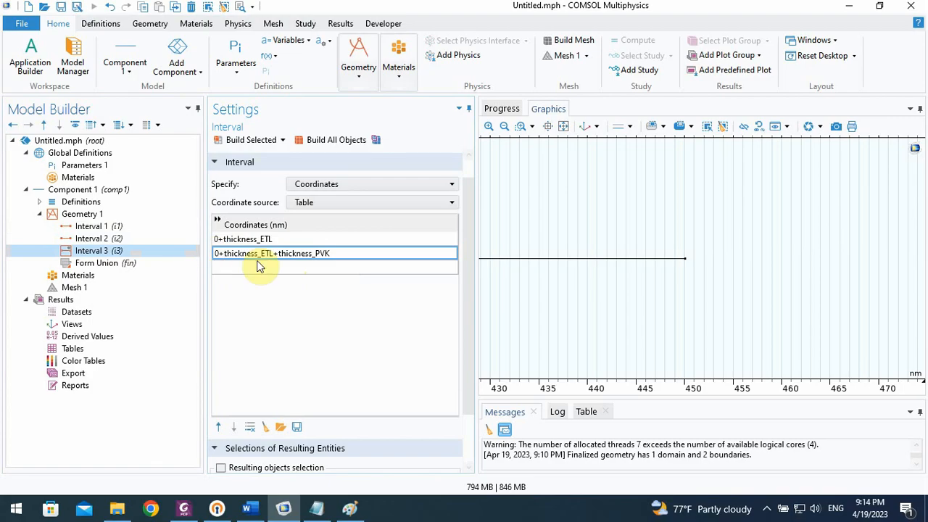
left_click(338, 255)
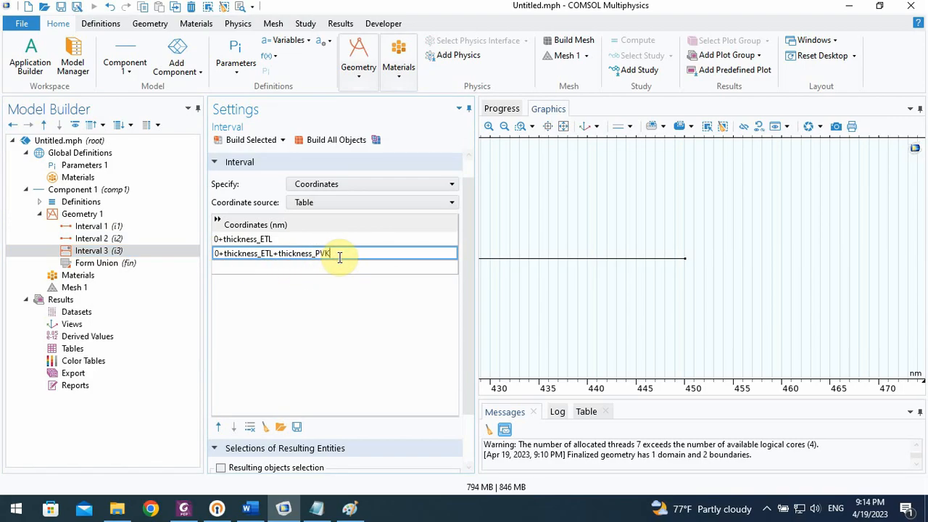
type("+")
left_click_drag(279, 254, 330, 253)
left_click(343, 254)
key("ctrl+v")
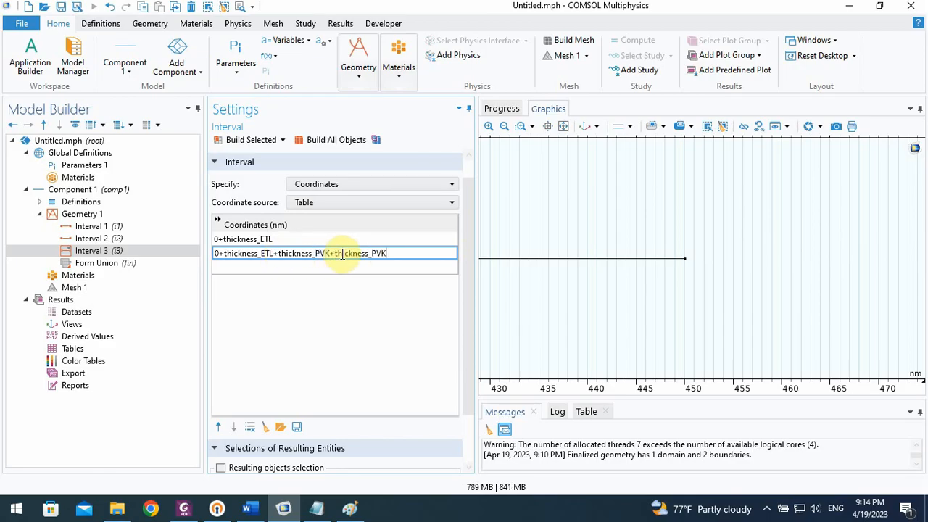
left_click(348, 145)
Examine the positions of the interval boundaries along the axis, from the ETL edge to the end of the third interval.
left_click(563, 127)
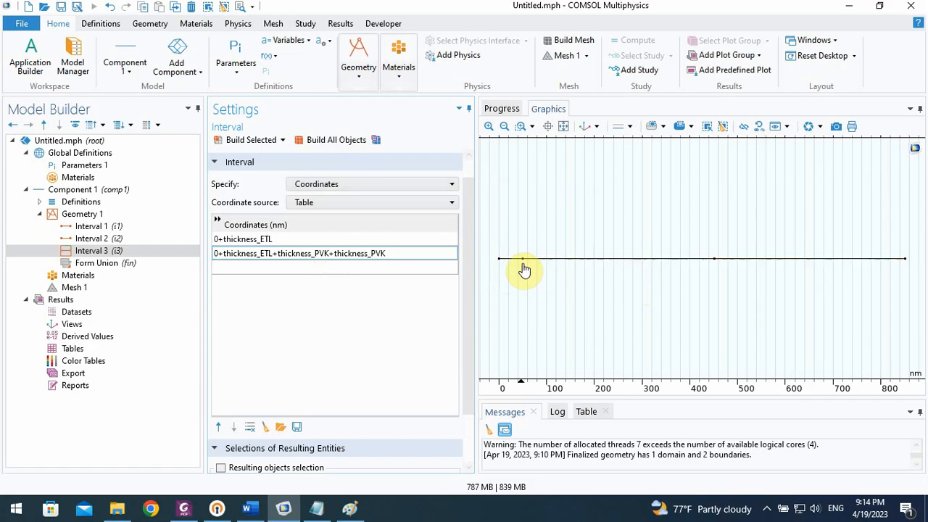
left_click(520, 126)
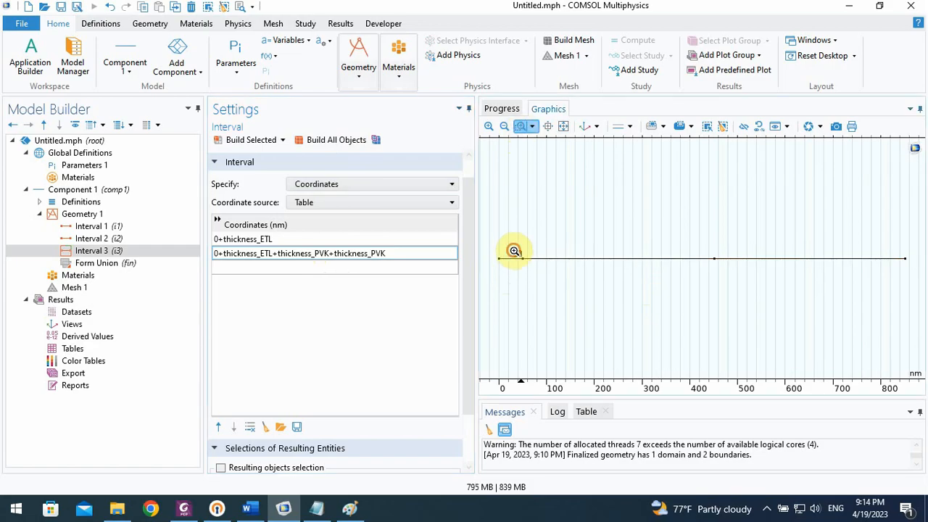
left_click_drag(514, 248, 547, 274)
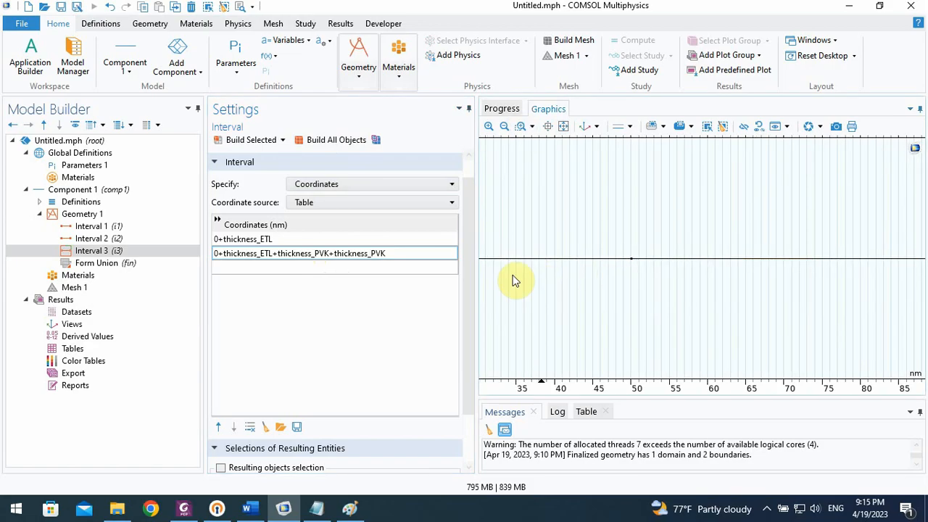
left_click(563, 128)
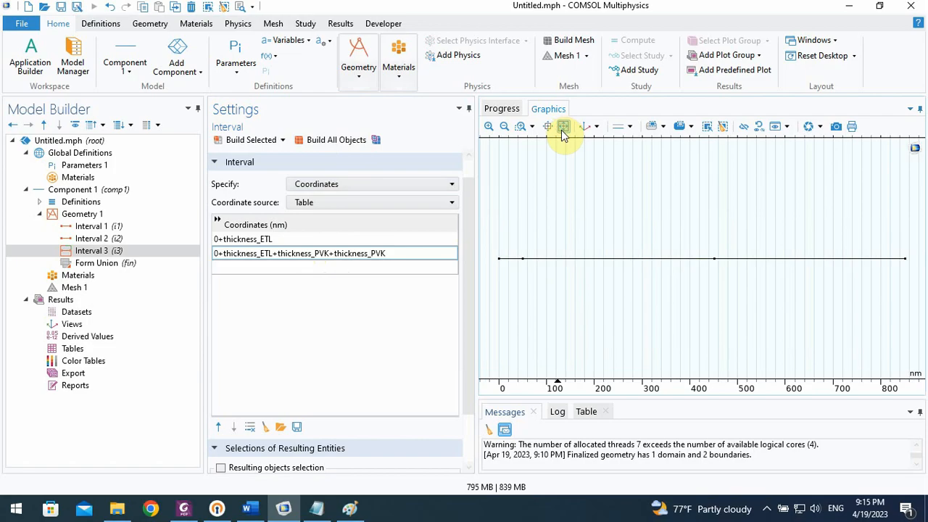
left_click(520, 126)
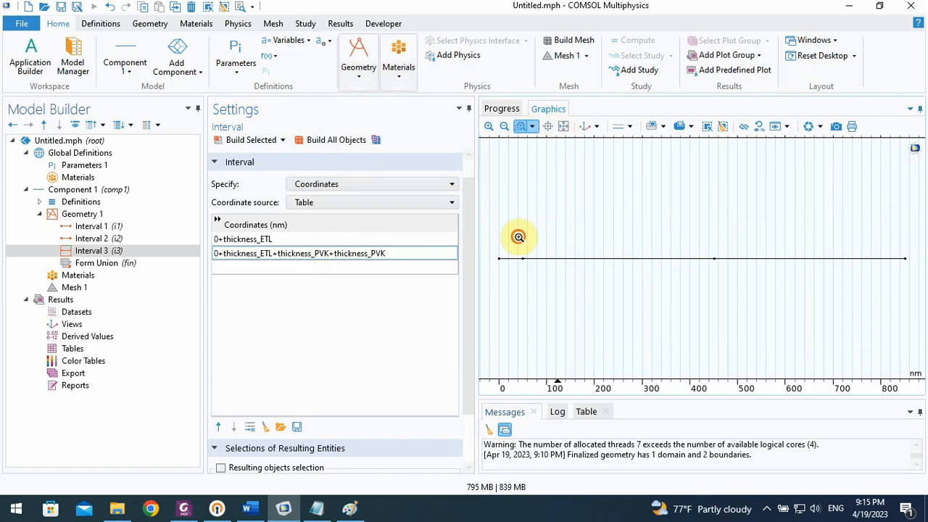
left_click_drag(518, 237, 734, 281)
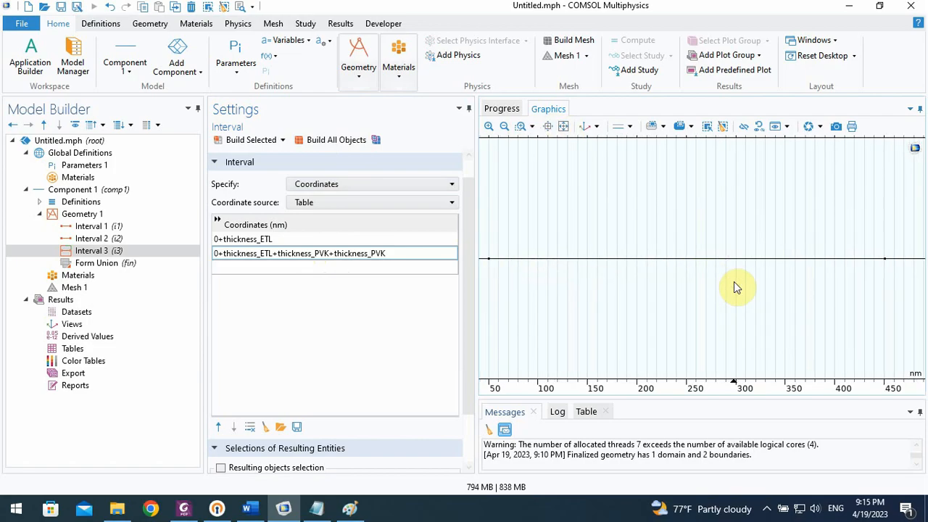
left_click(521, 126)
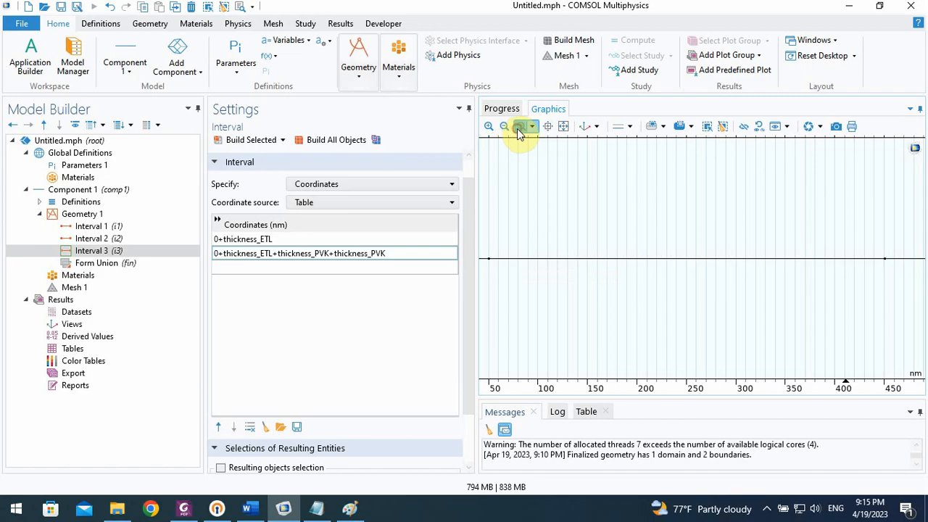
left_click_drag(885, 239, 903, 254)
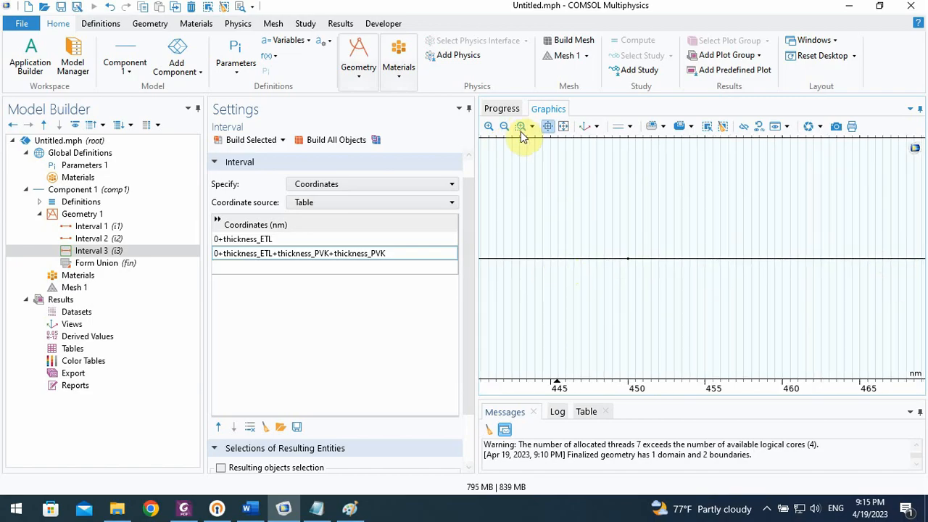
left_click(562, 127)
left_click(521, 126)
left_click_drag(698, 217, 909, 305)
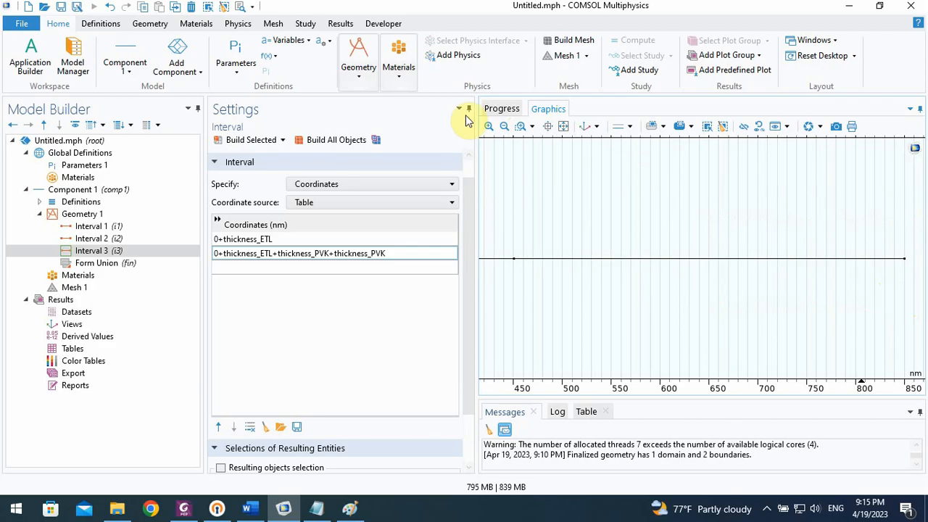
left_click(520, 127)
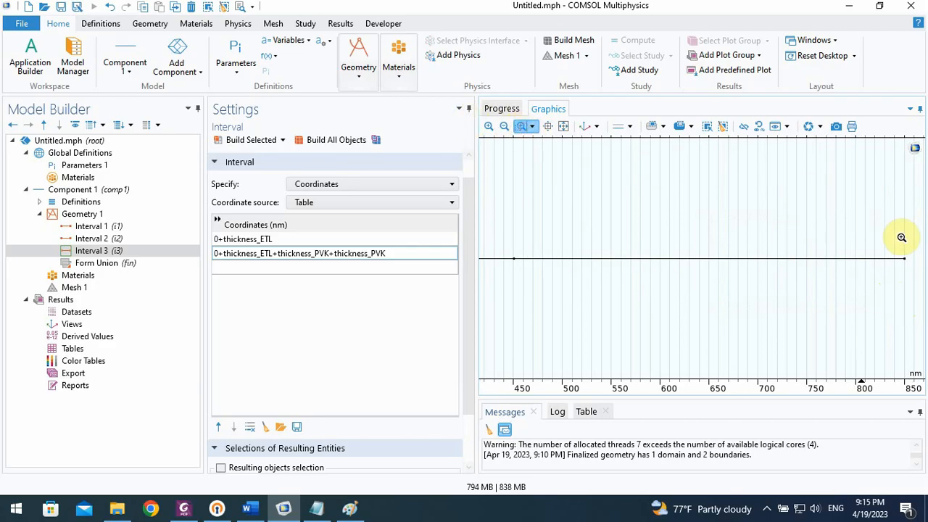
left_click_drag(898, 246, 924, 280)
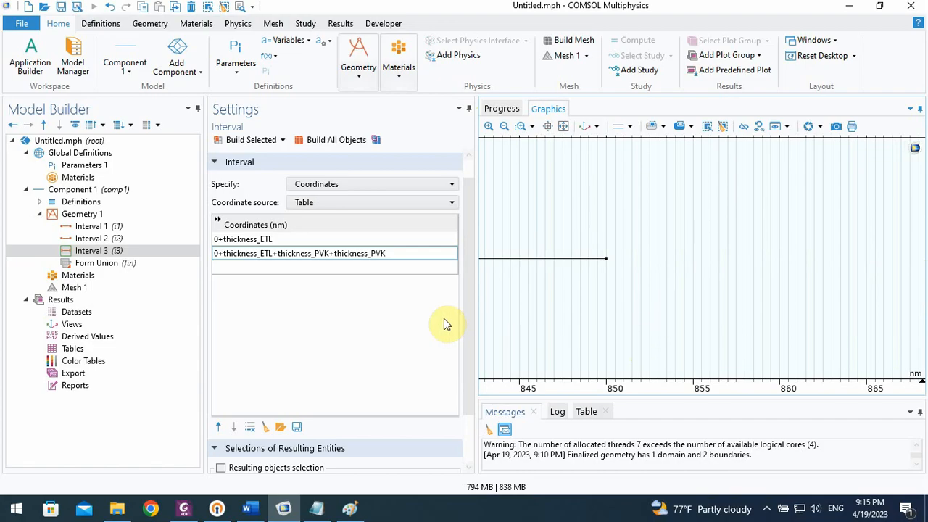
Replace the last term of the third interval's end coordinate with thickness_HTL, giving 0+thickness_ETL+thickness_PVK+thickness_HTL.
left_click(390, 253)
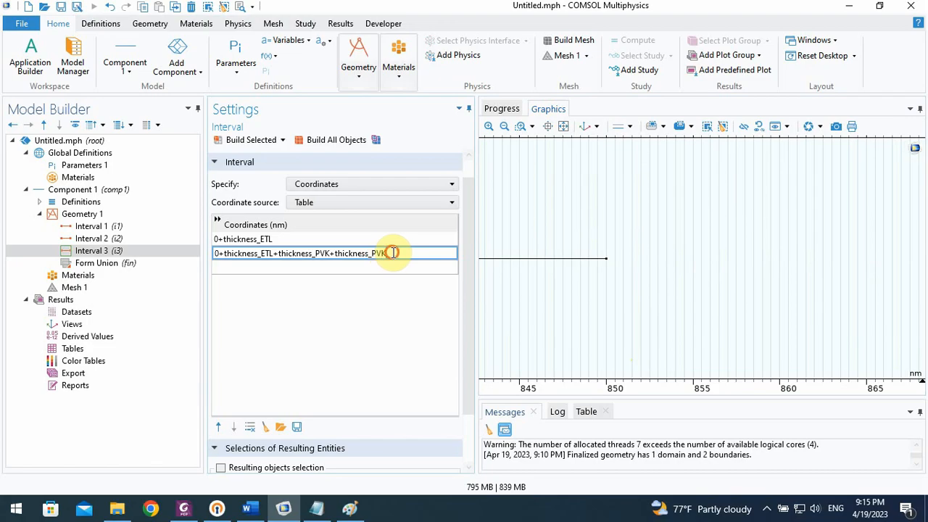
left_click_drag(393, 253, 373, 253)
type("HTL")
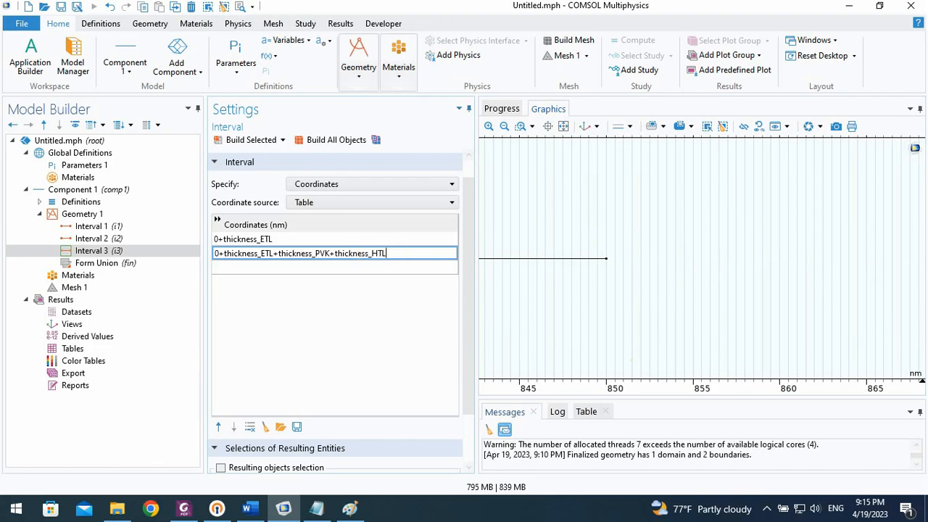
Build all objects and compare the third interval's end points with the layer thicknesses in Parameters 1.
left_click(377, 268)
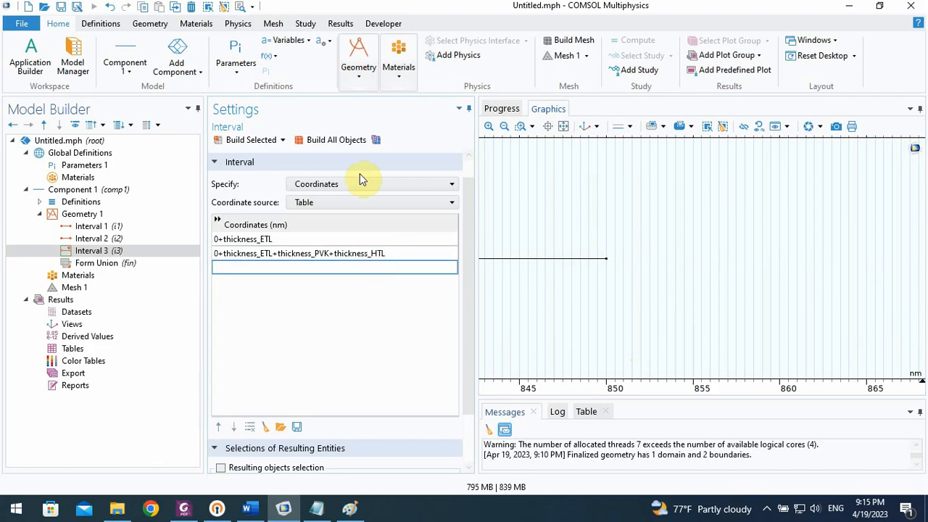
left_click(336, 141)
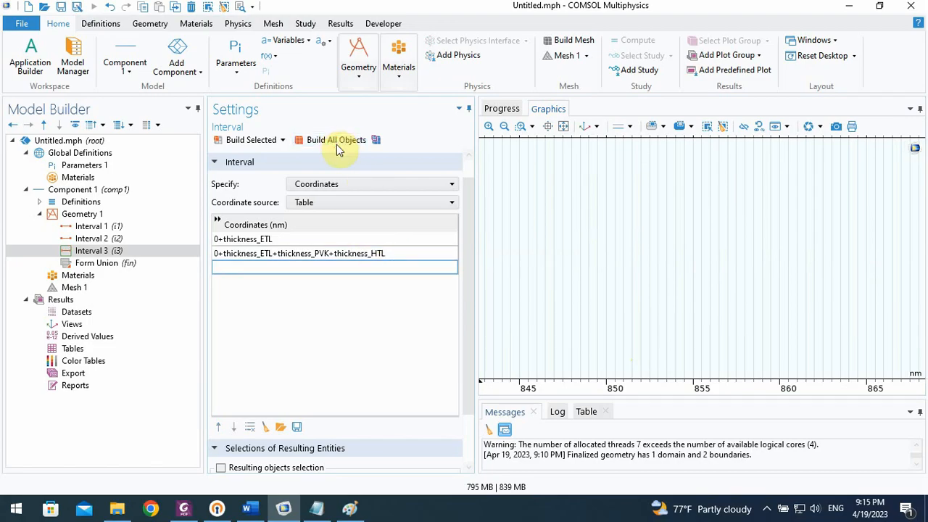
left_click(564, 129)
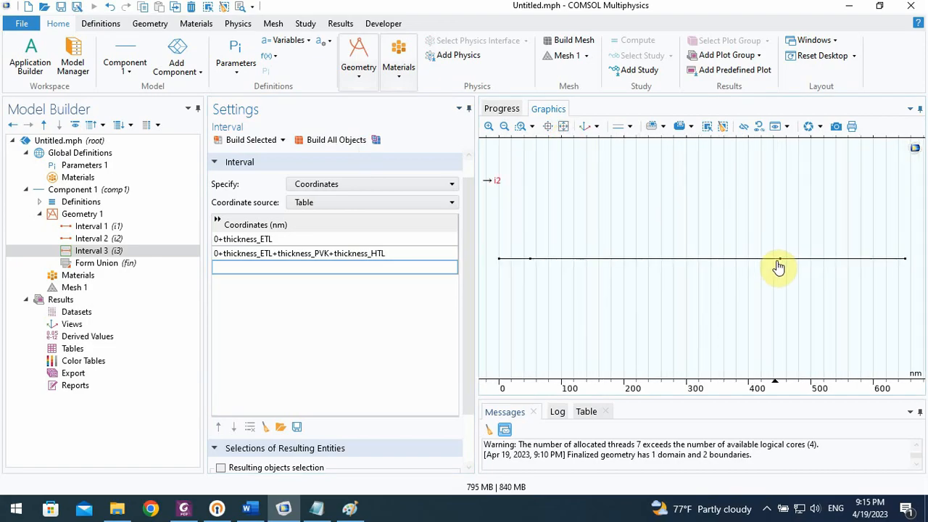
left_click(522, 126)
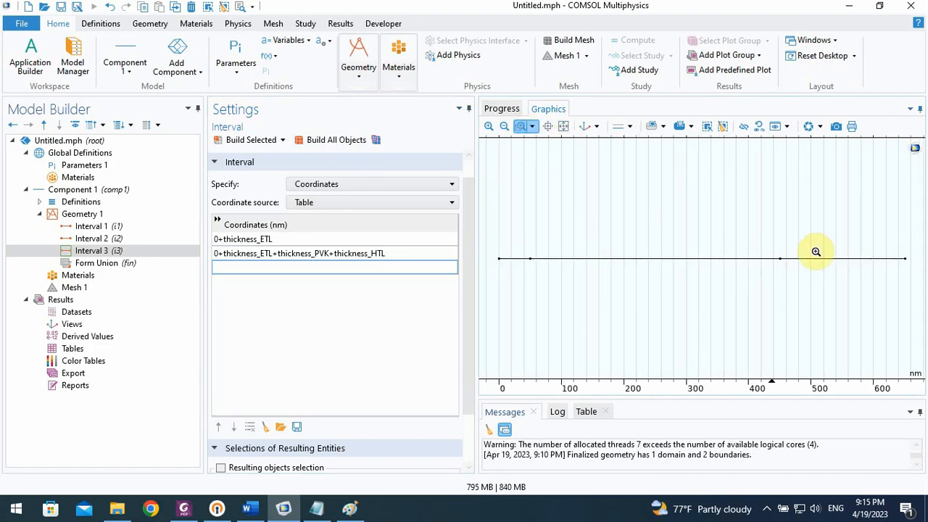
left_click_drag(760, 235, 921, 285)
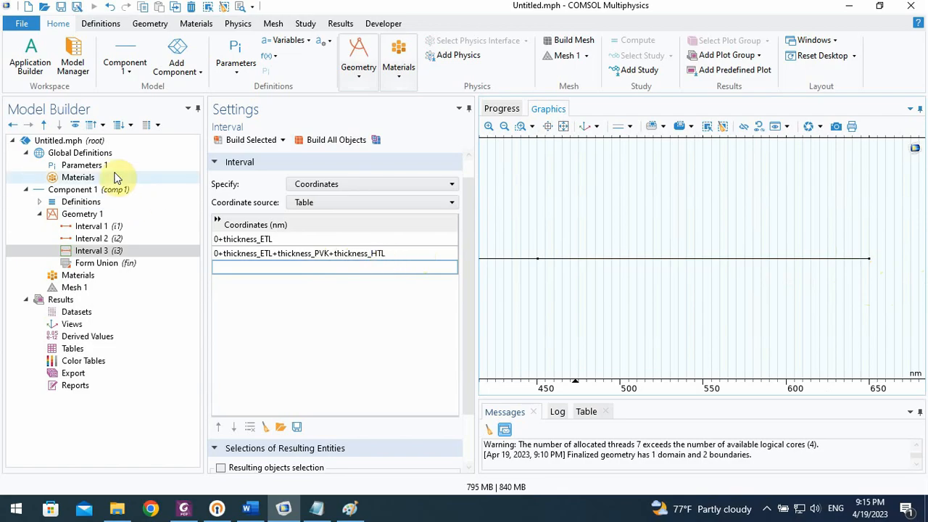
left_click(103, 154)
left_click(93, 165)
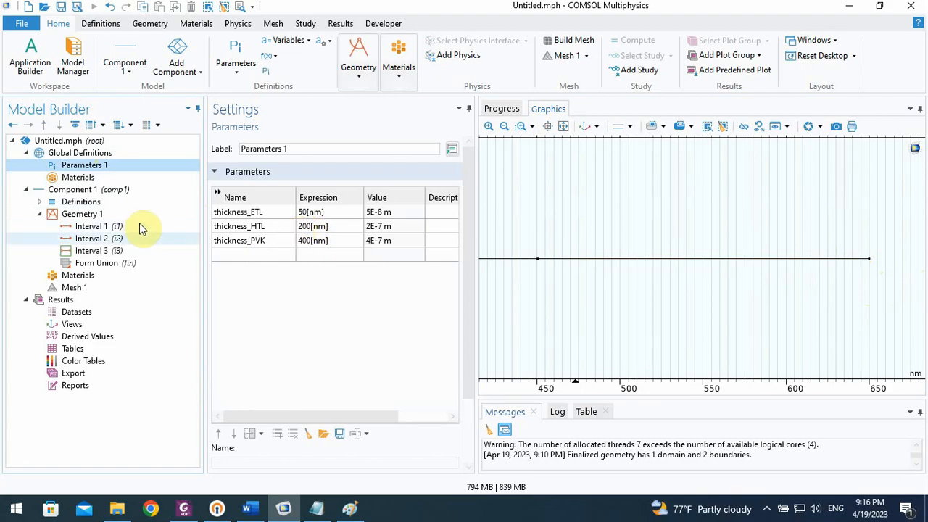
Build the Form Union node to finalize the three intervals as one geometry and fit it in view.
left_click(98, 263)
left_click(317, 140)
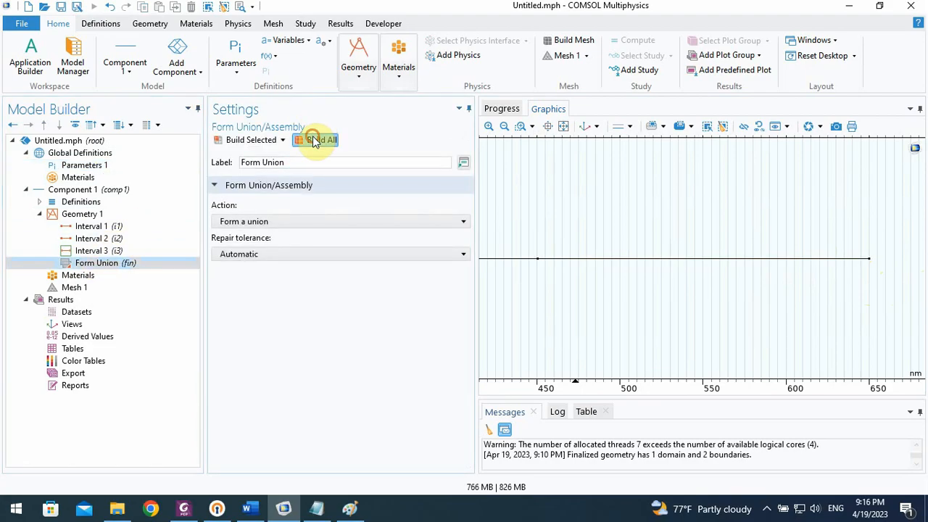
left_click(566, 126)
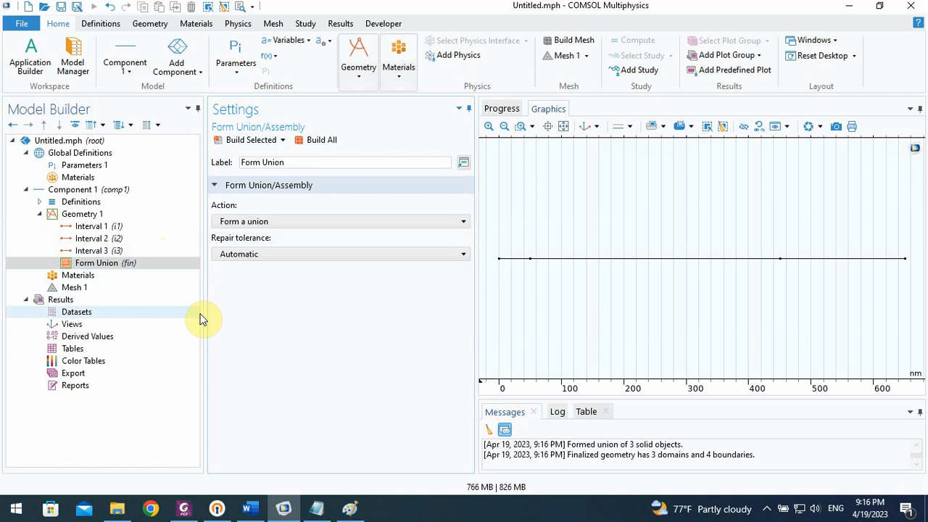
Add the Semiconductor (semi) physics interface to Component 1 and close the physics list.
left_click(238, 24)
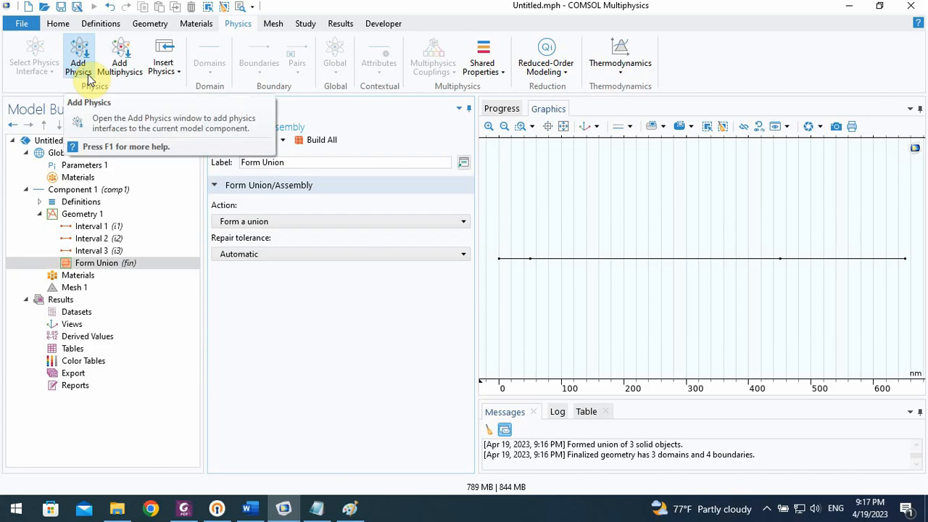
left_click(84, 77)
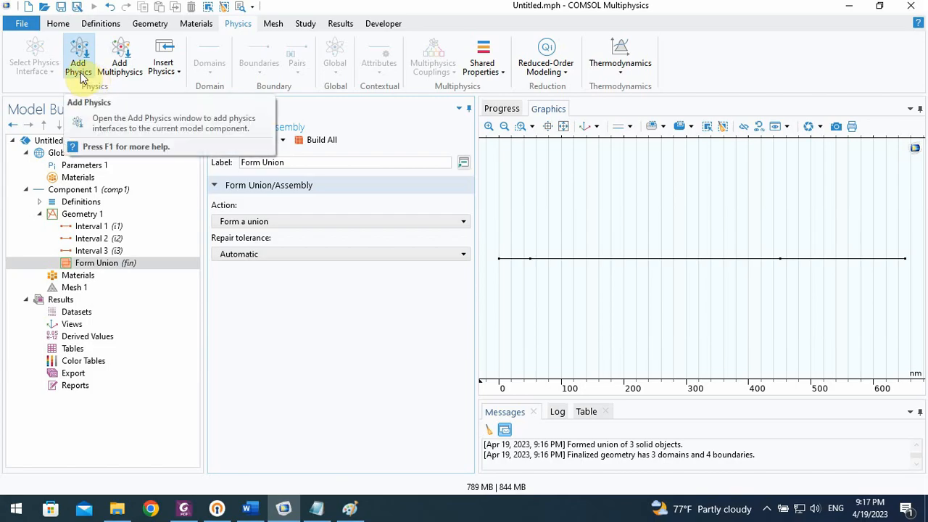
left_click(85, 75)
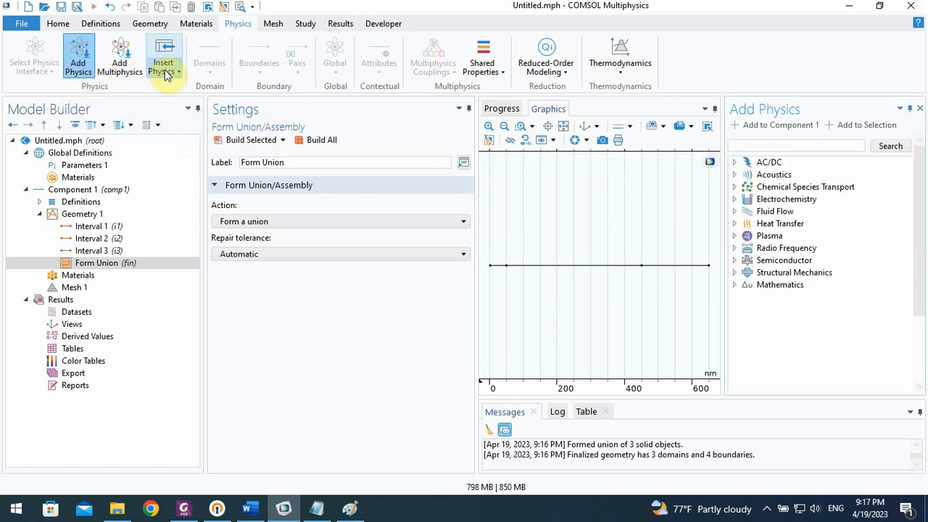
left_click(734, 261)
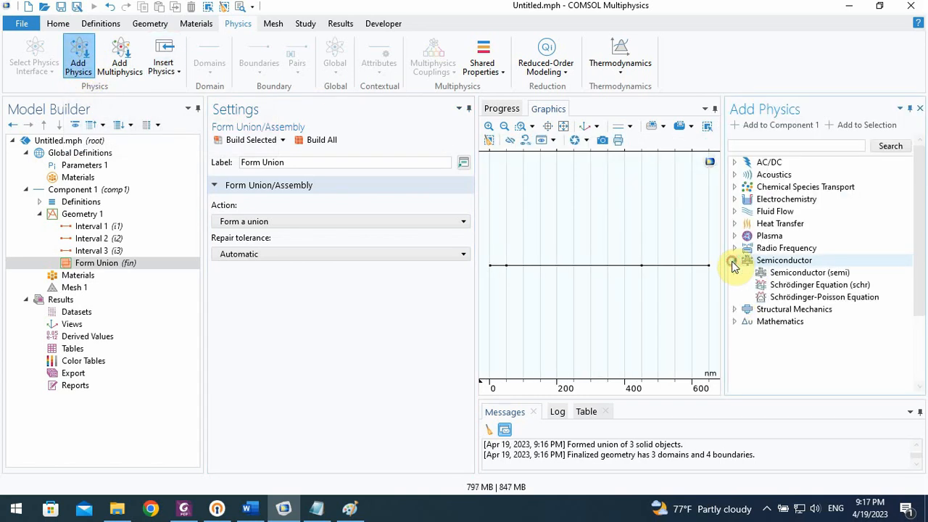
left_click(810, 275)
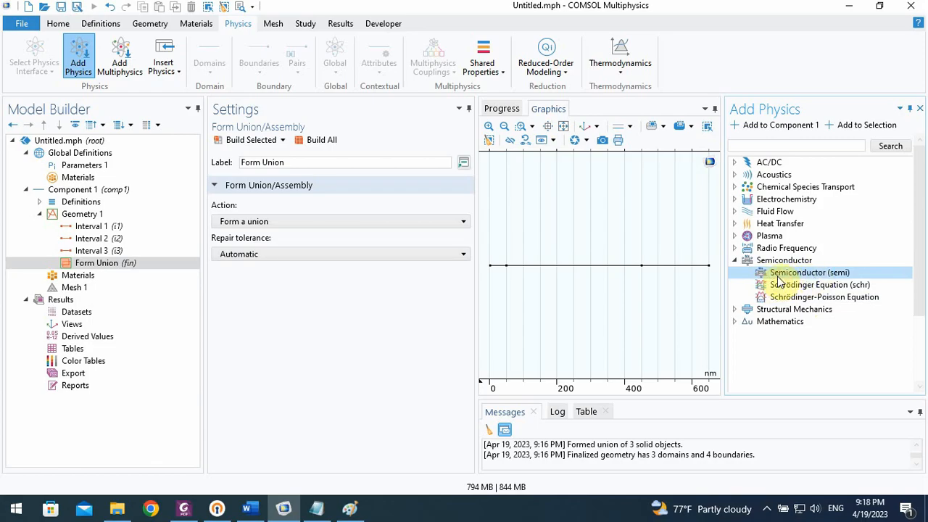
double_click(778, 276)
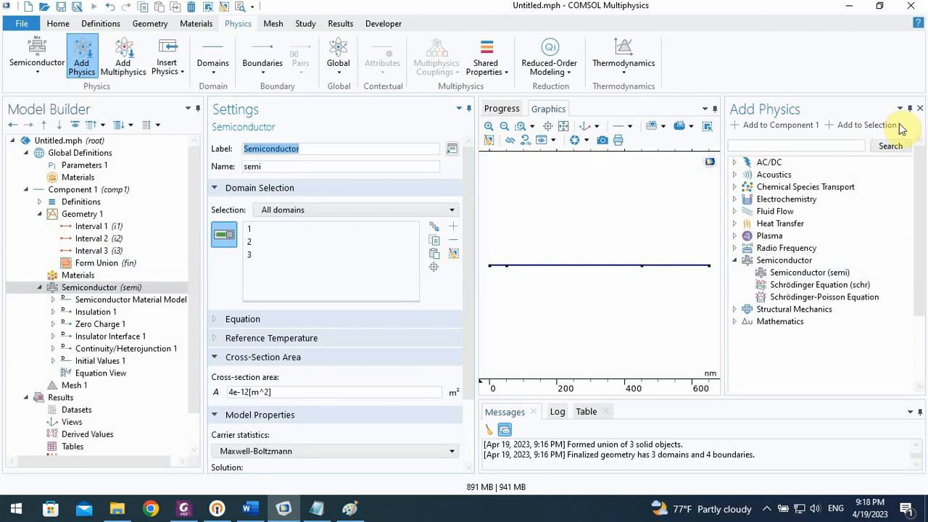
left_click(919, 108)
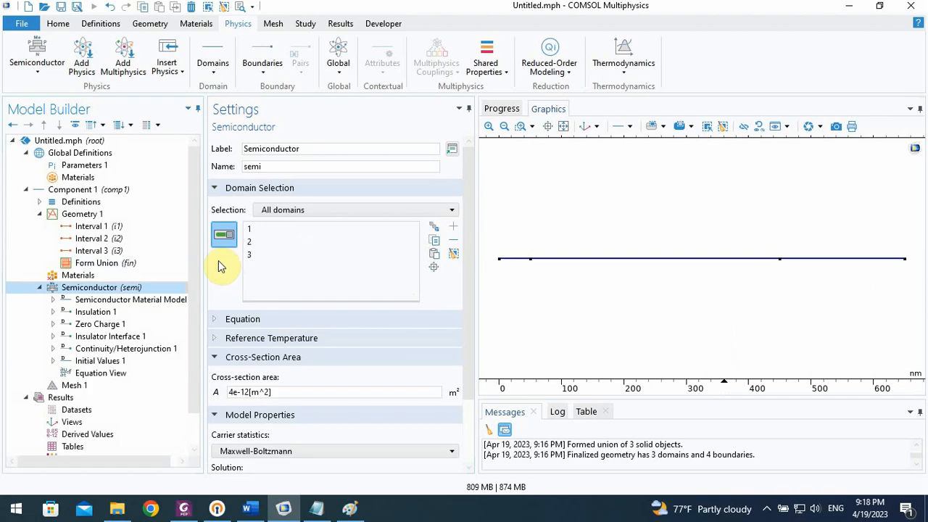
Group the Semiconductor interface's nodes by space dimension.
left_click_drag(193, 300, 194, 341)
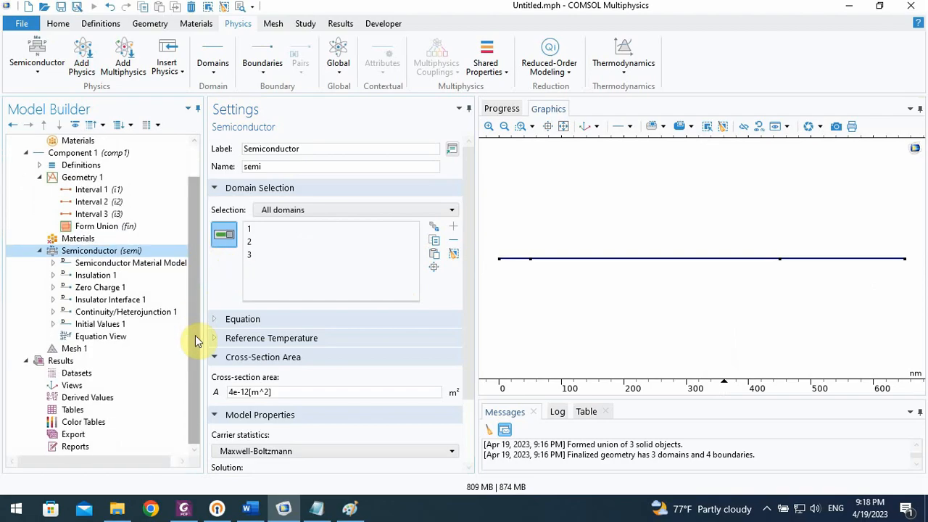
right_click(88, 255)
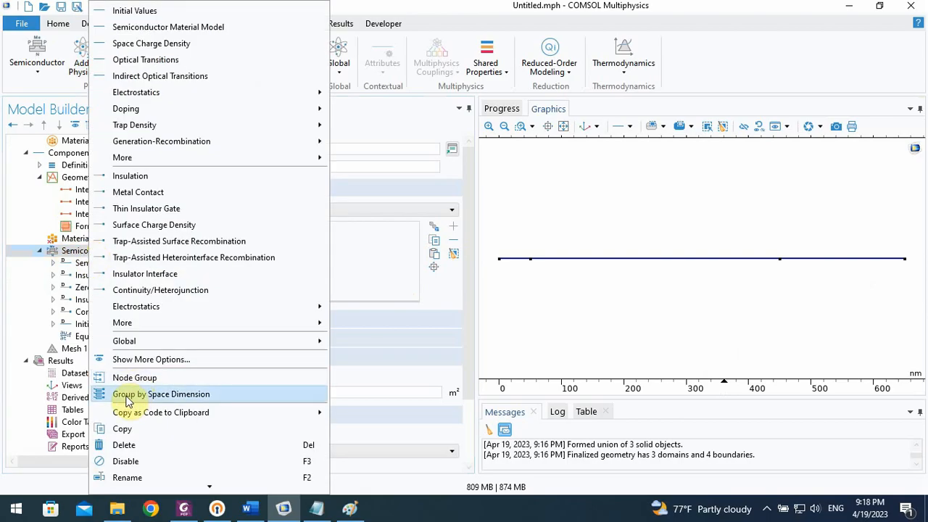
left_click(181, 394)
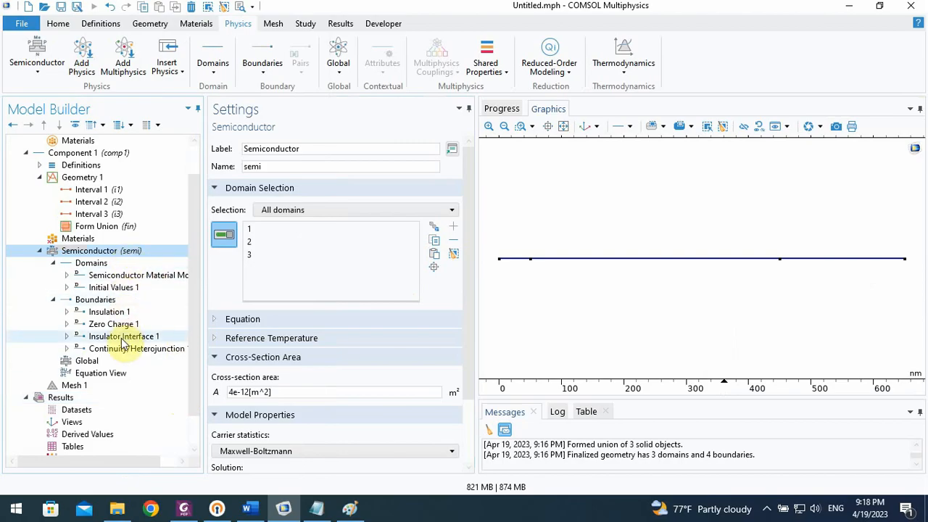
left_click(193, 293)
left_click_drag(193, 302, 196, 328)
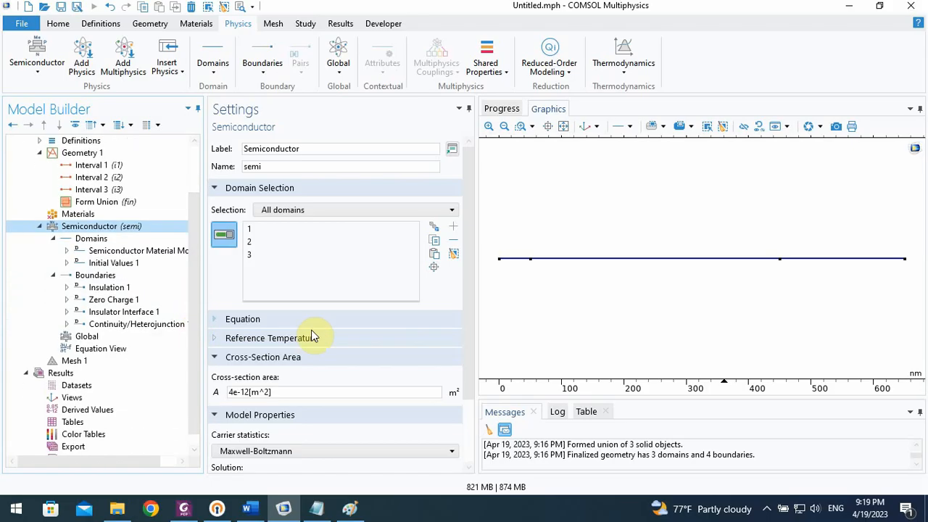
Review the Semiconductor interface's equation options and set its equation form to Stationary.
left_click_drag(464, 307, 468, 378)
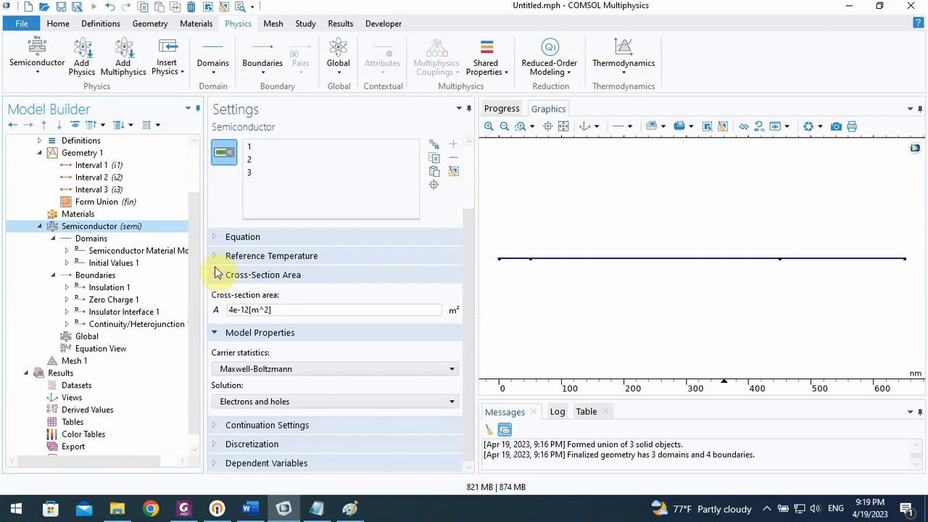
left_click(215, 239)
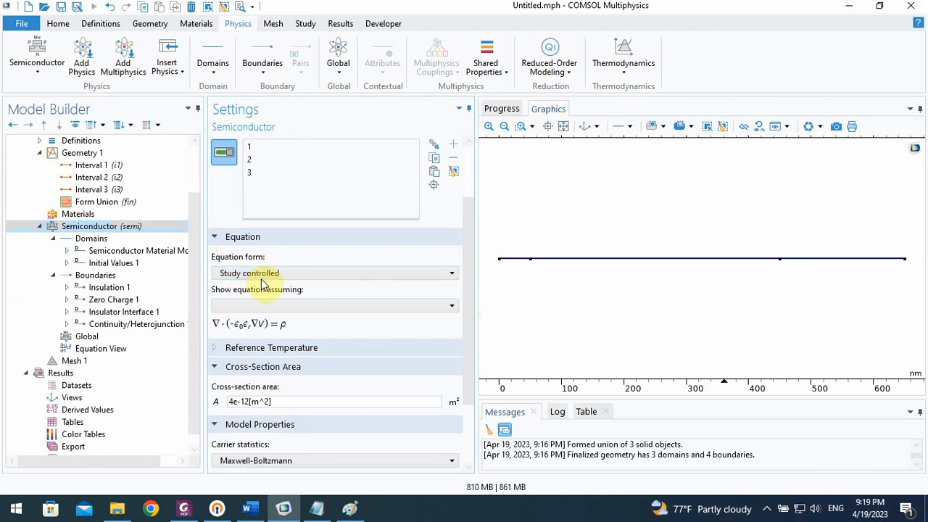
left_click(268, 307)
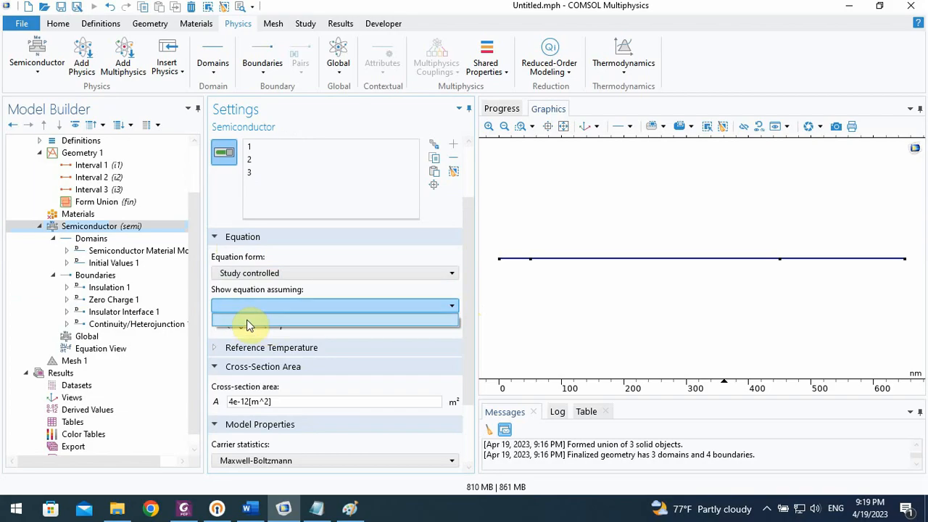
left_click(267, 319)
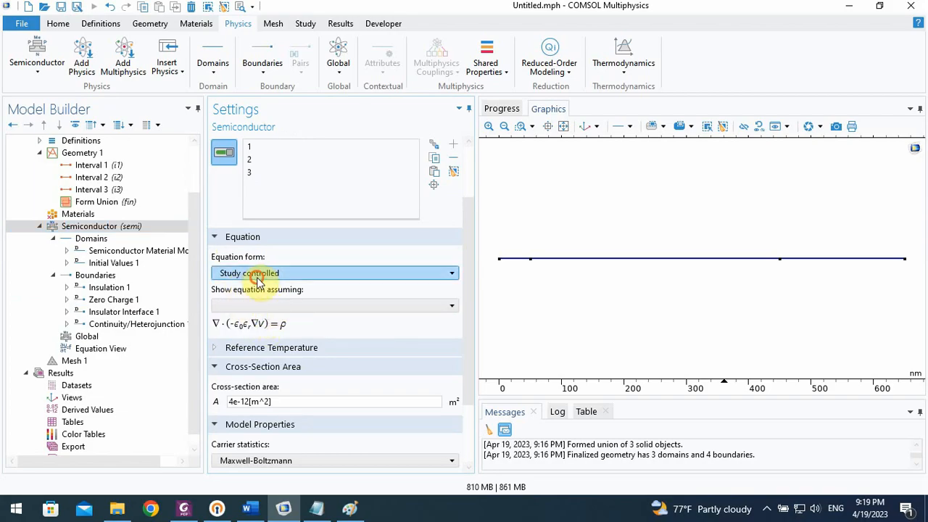
left_click(258, 274)
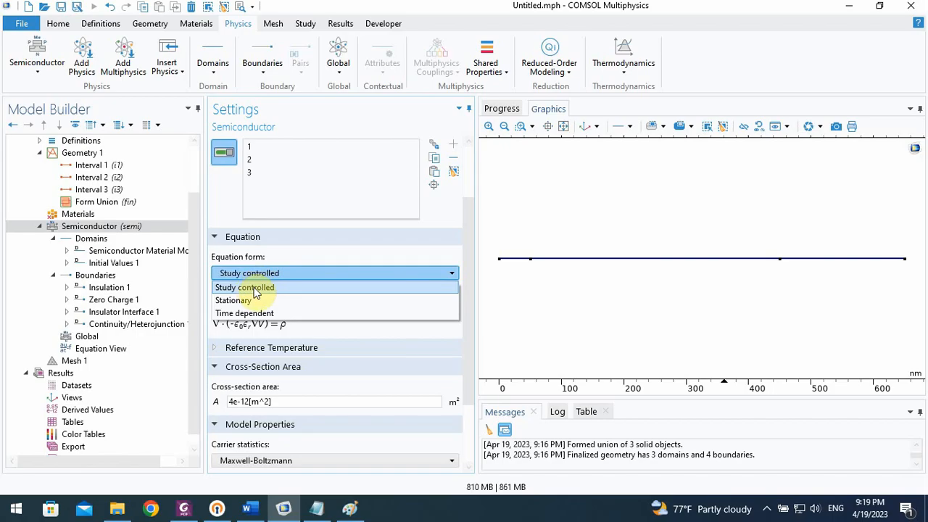
left_click(259, 287)
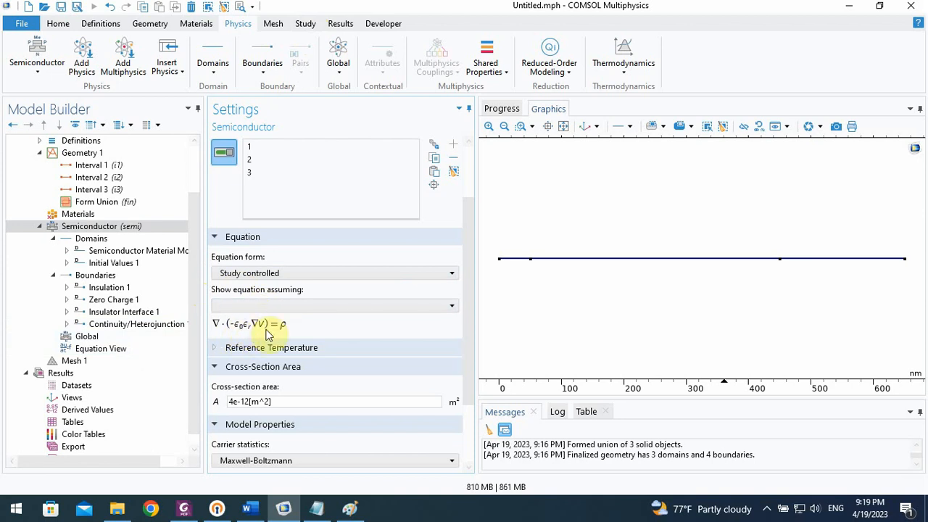
left_click(269, 273)
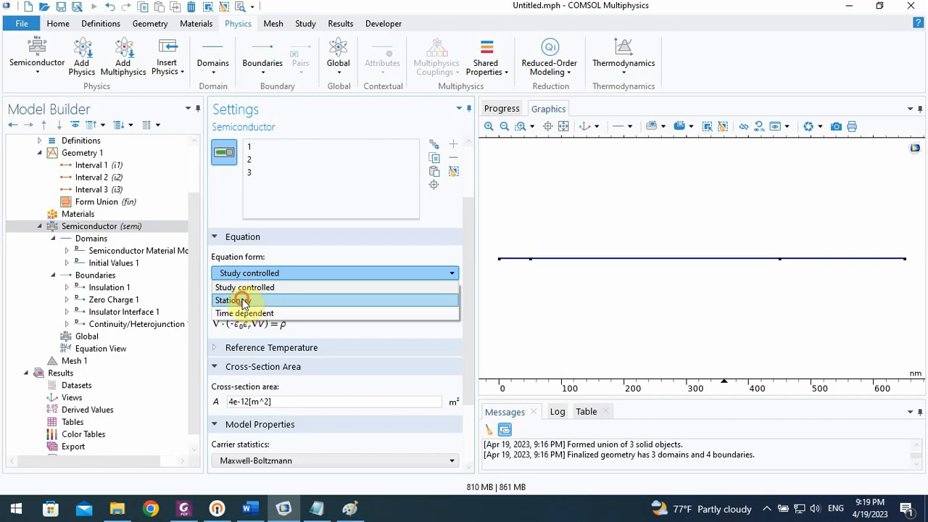
left_click(245, 302)
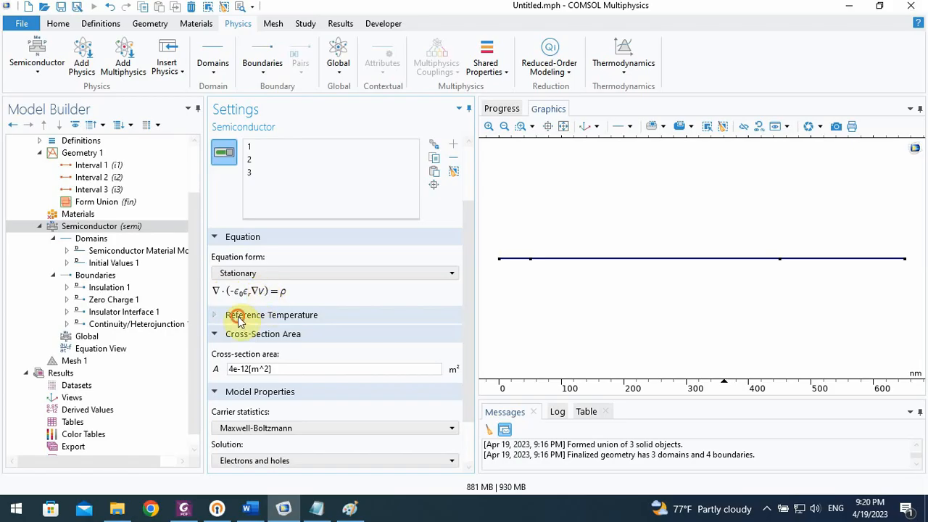
Set the Semiconductor interface's reference temperature for energy levels to 298.15[K].
left_click(243, 316)
left_click_drag(468, 284, 472, 332)
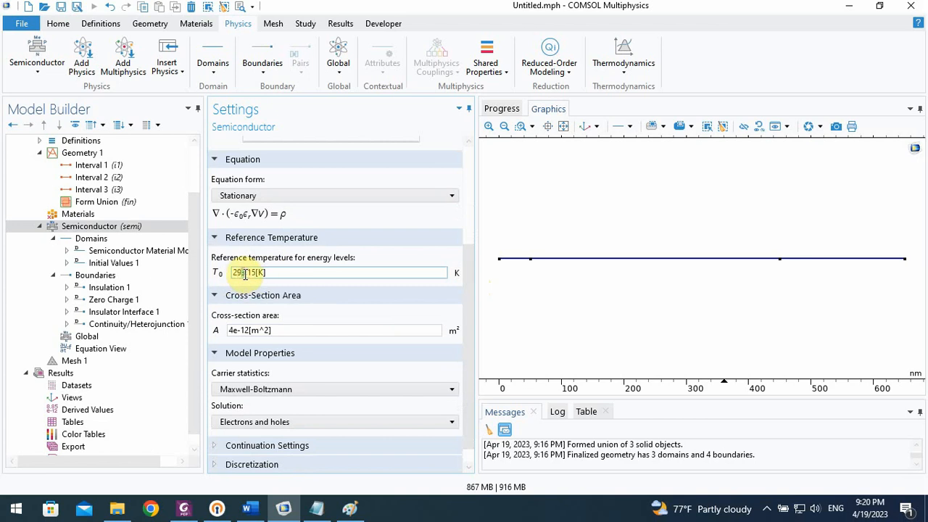
type("8")
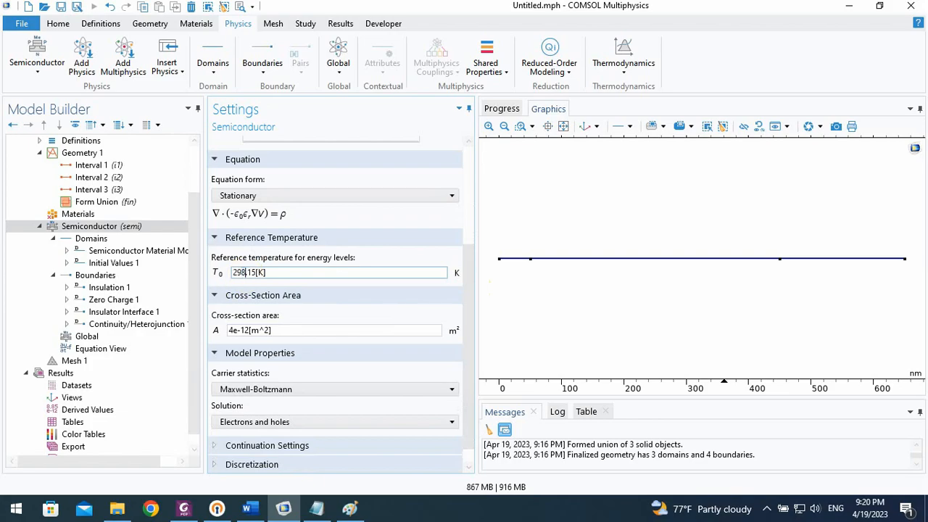
left_click(280, 276)
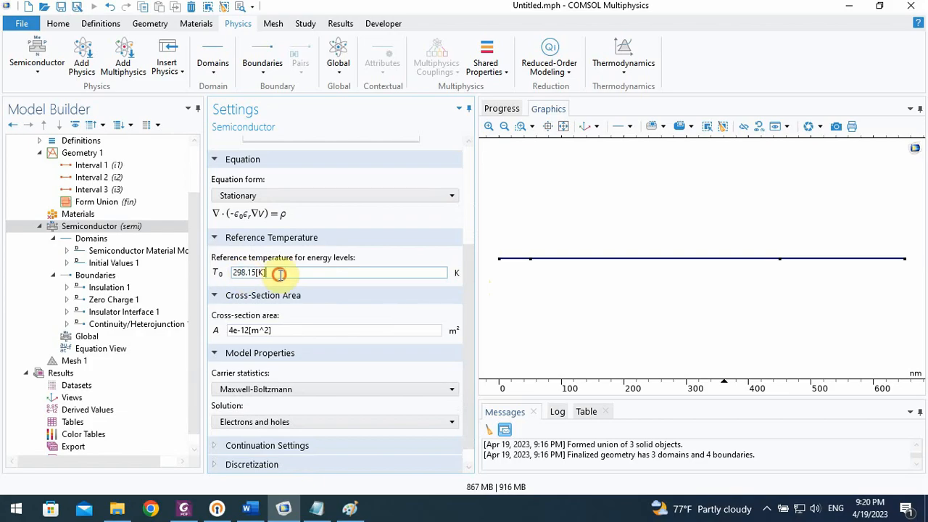
left_click(316, 509)
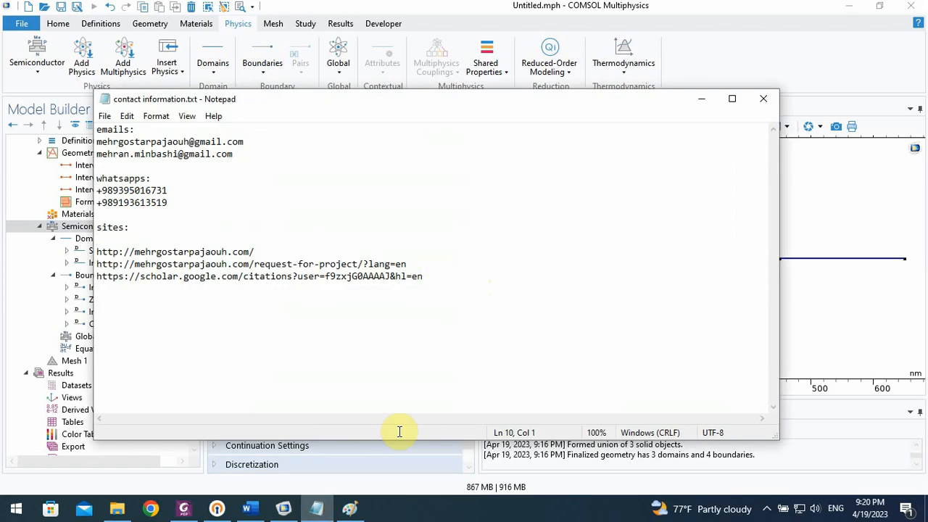
left_click(702, 100)
left_click(287, 510)
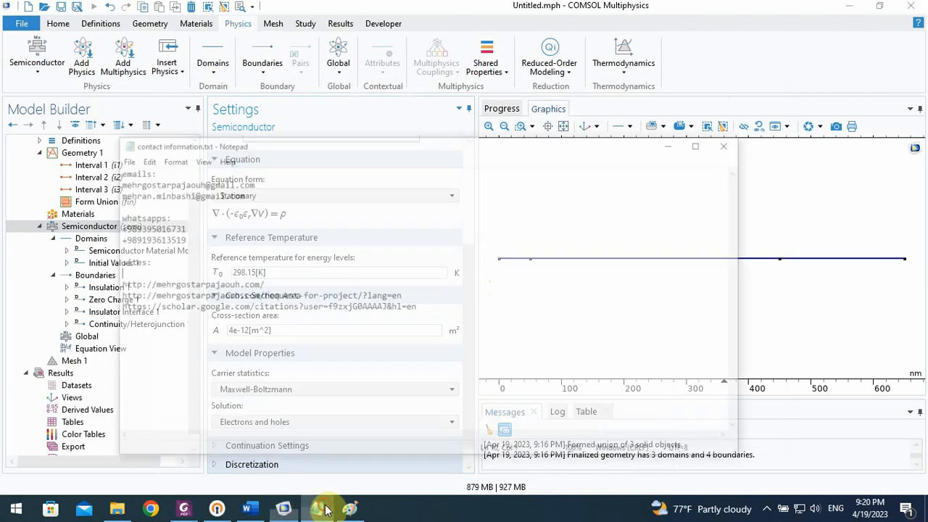
Switch to Paint, handwrite 25°C with an arrow to the cell's top and AM 1.5G beside the sketch, and return to COMSOL.
left_click(347, 509)
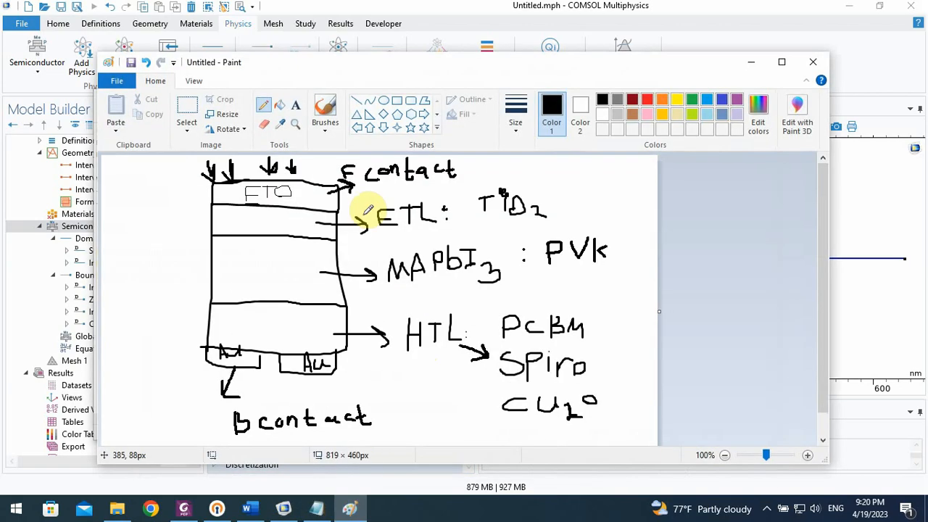
mouse_move(116, 217)
left_mouse_down()
mouse_move(115, 230)
mouse_move(147, 222)
mouse_move(138, 233)
mouse_move(153, 217)
mouse_move(186, 231)
mouse_move(167, 197)
mouse_move(192, 183)
left_mouse_up()
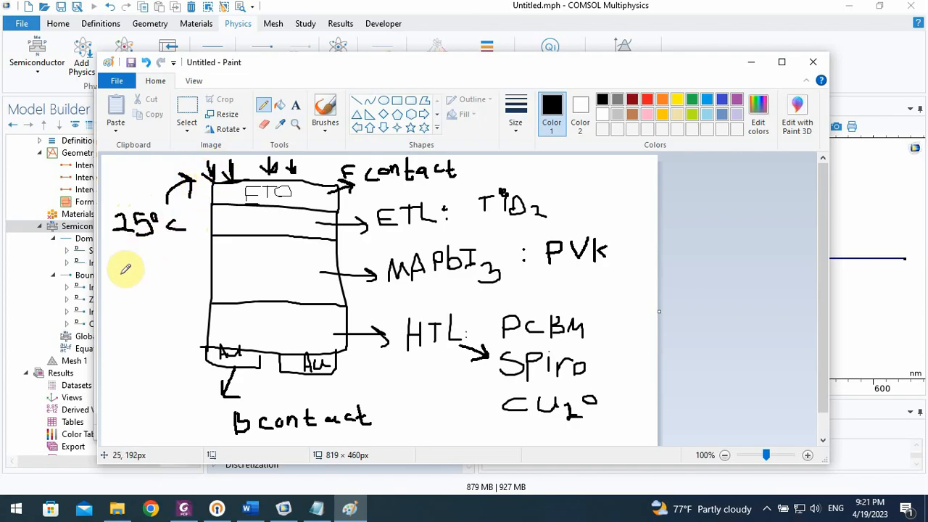
mouse_move(118, 286)
left_mouse_down()
mouse_move(123, 259)
mouse_move(132, 281)
mouse_move(141, 261)
mouse_move(165, 285)
left_mouse_up()
left_click(178, 274)
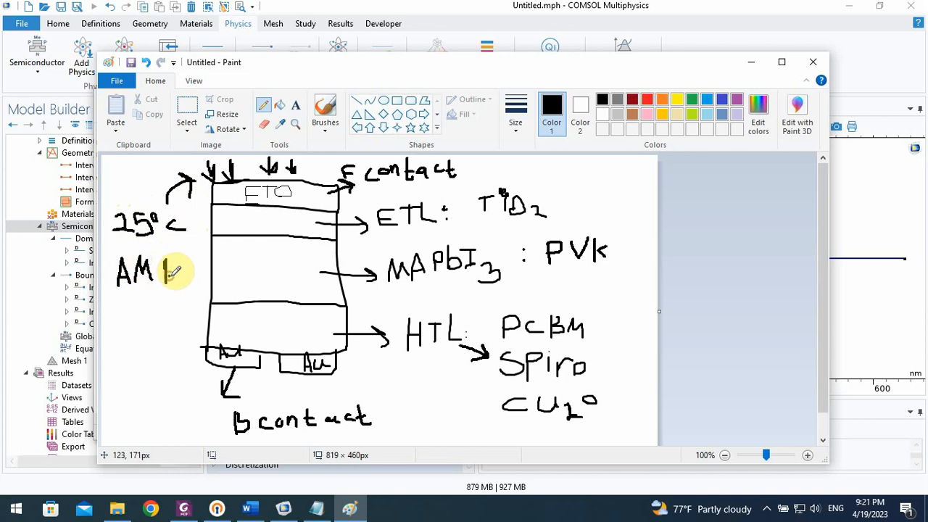
mouse_move(192, 255)
left_mouse_down()
mouse_move(190, 279)
mouse_move(187, 269)
left_mouse_up()
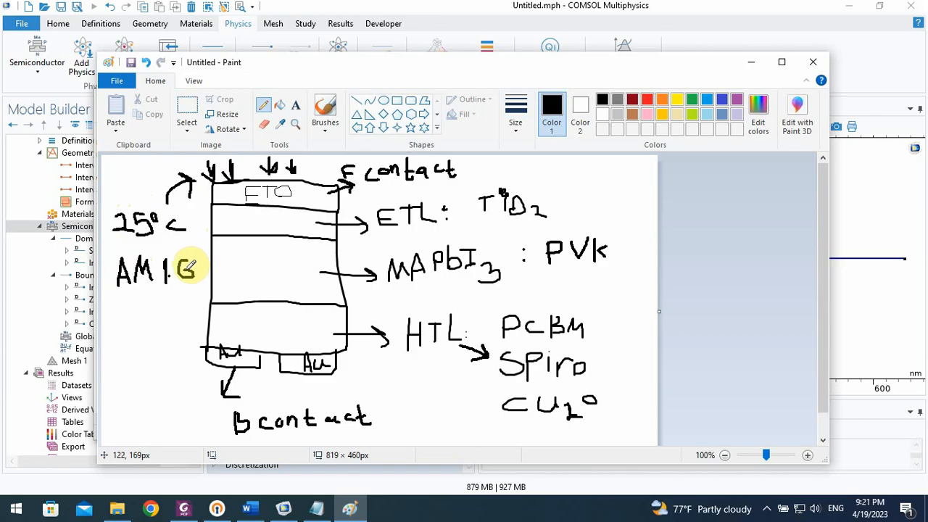
mouse_move(179, 258)
left_mouse_down()
mouse_move(170, 266)
mouse_move(181, 274)
left_mouse_up()
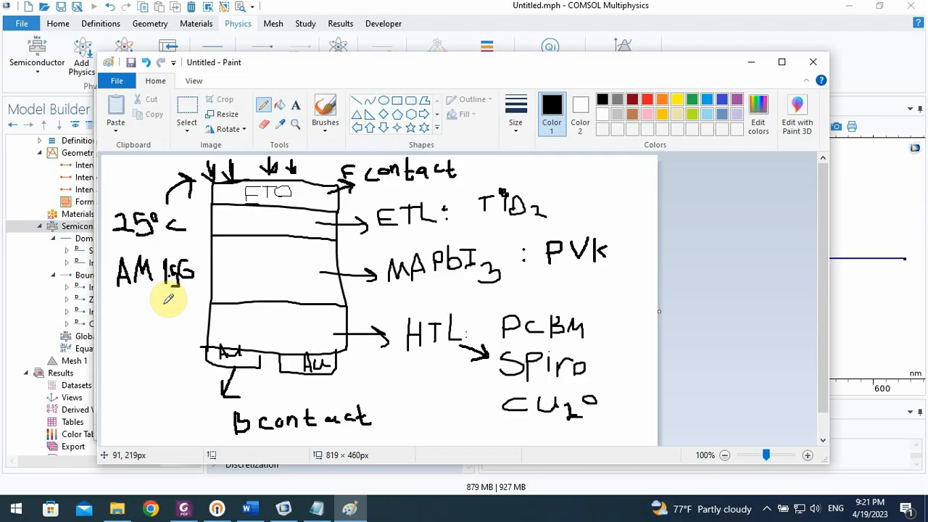
left_click(752, 64)
left_click(701, 109)
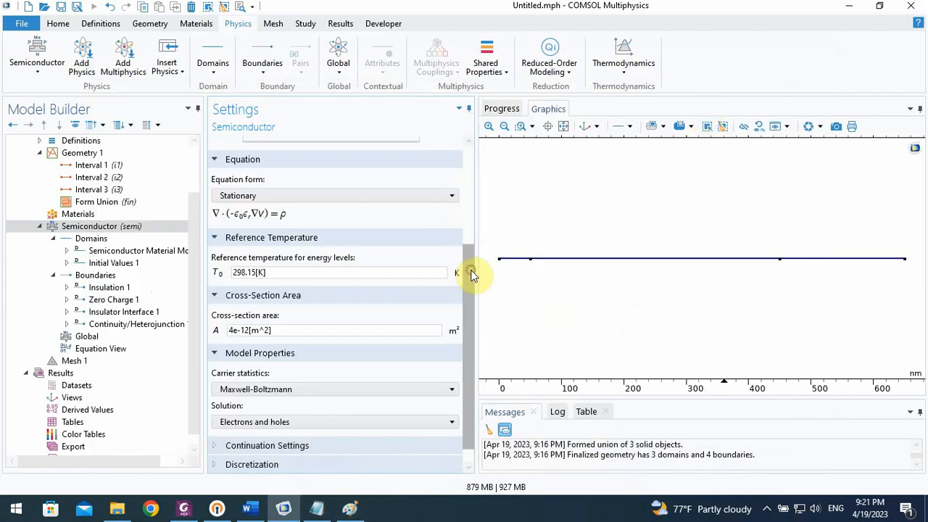
Set the Semiconductor interface's cross-section area to the parameter name Area.
left_click_drag(472, 276, 471, 274)
scroll(471, 274, "down", 2)
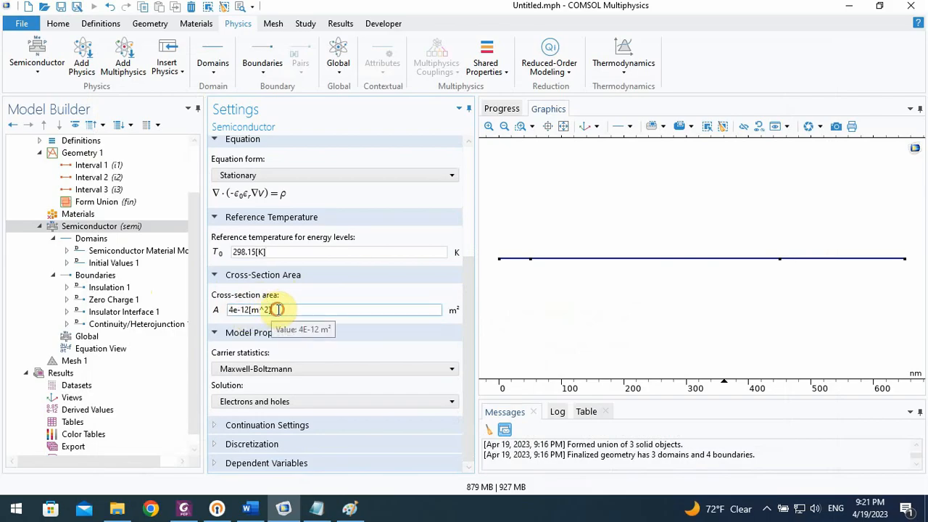
left_click_drag(272, 310, 226, 310)
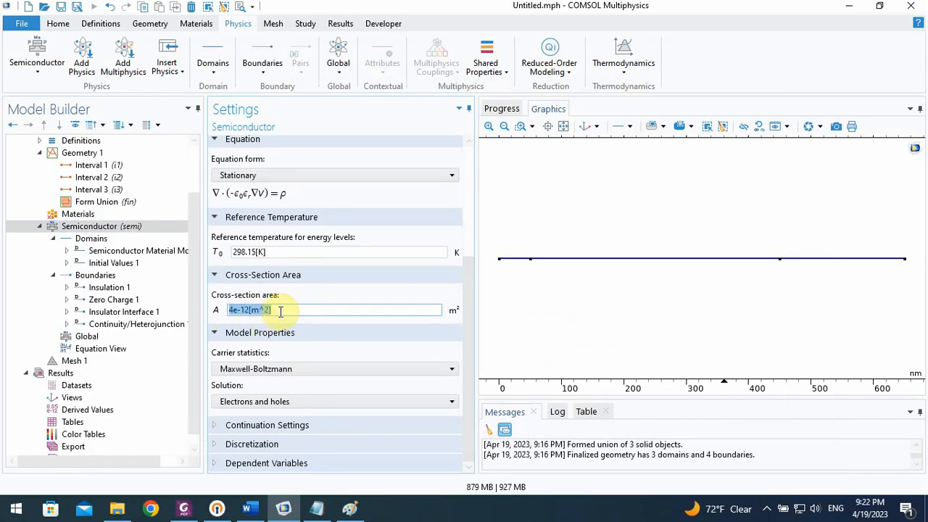
key("BackSpace")
type("A")
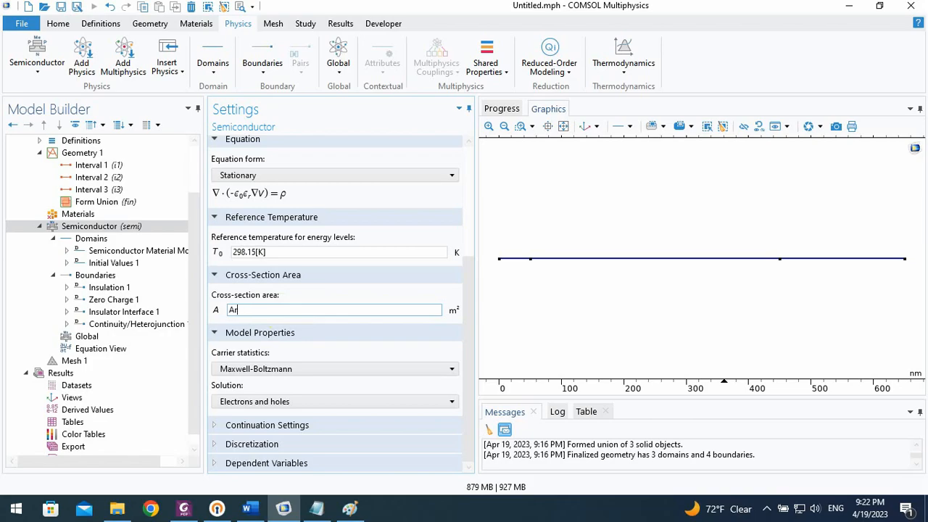
type("rea")
Define a global parameter Area with the expression 4e-12[m^2] in Parameters 1.
left_click_drag(194, 255, 194, 194)
left_click(122, 165)
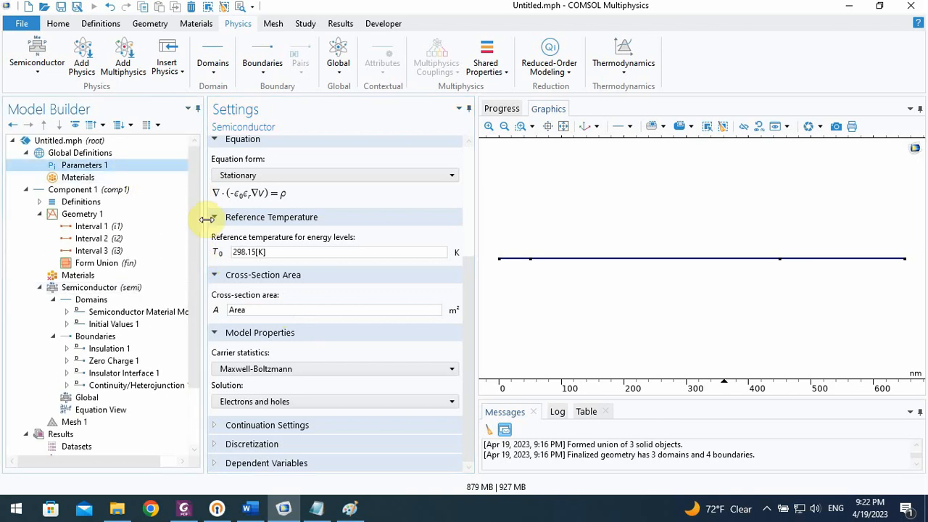
left_click(231, 254)
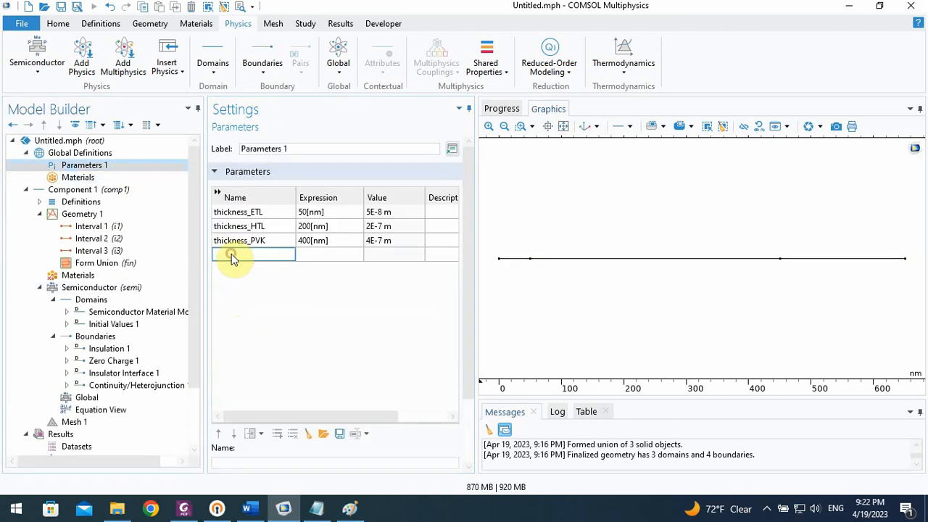
type("ARE")
key("BackSpace")
key("BackSpace")
left_click(312, 256)
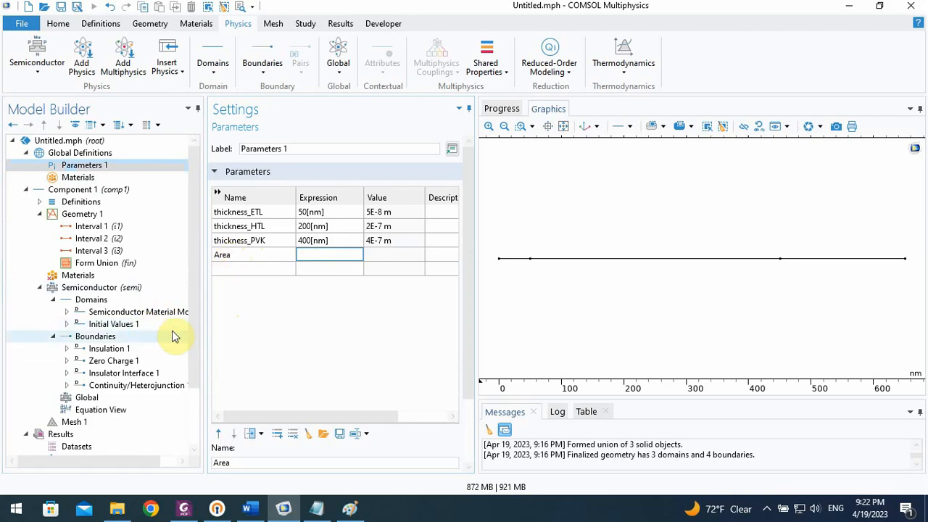
left_click(315, 255)
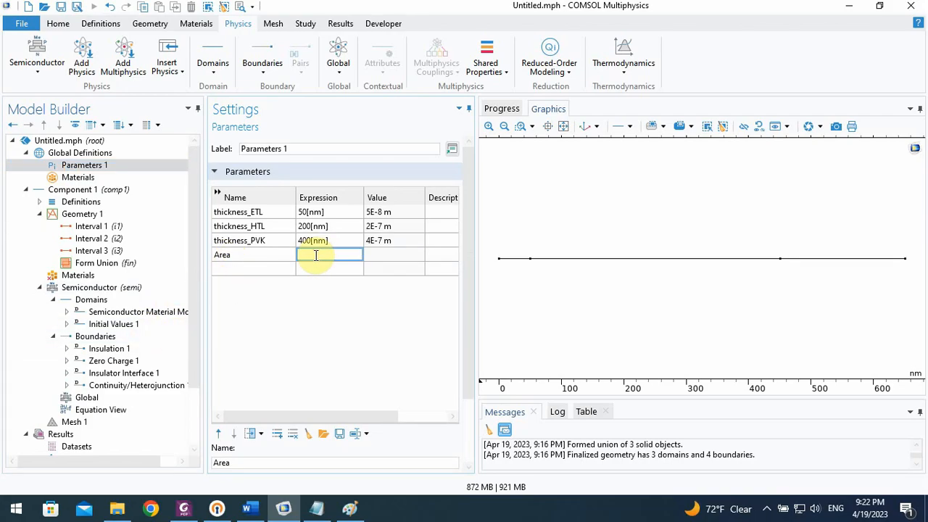
type("4e-11[m^2]")
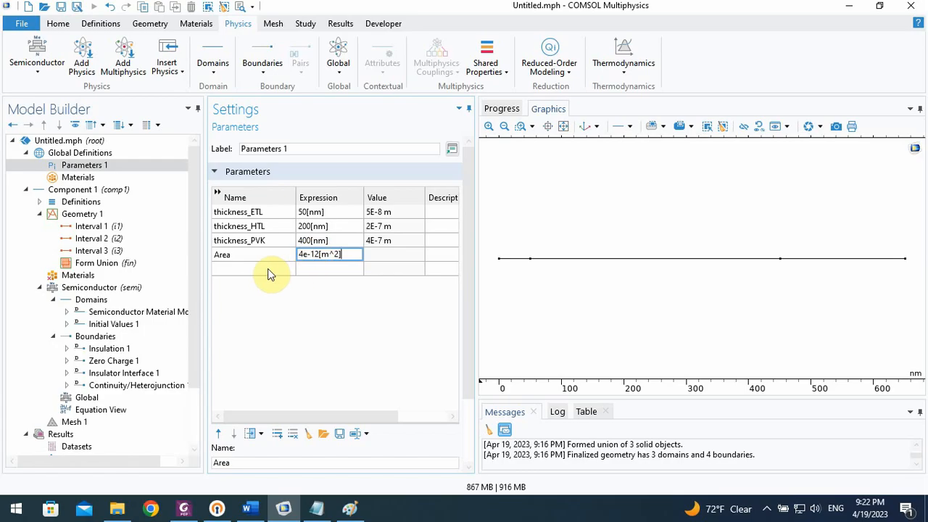
left_click(268, 270)
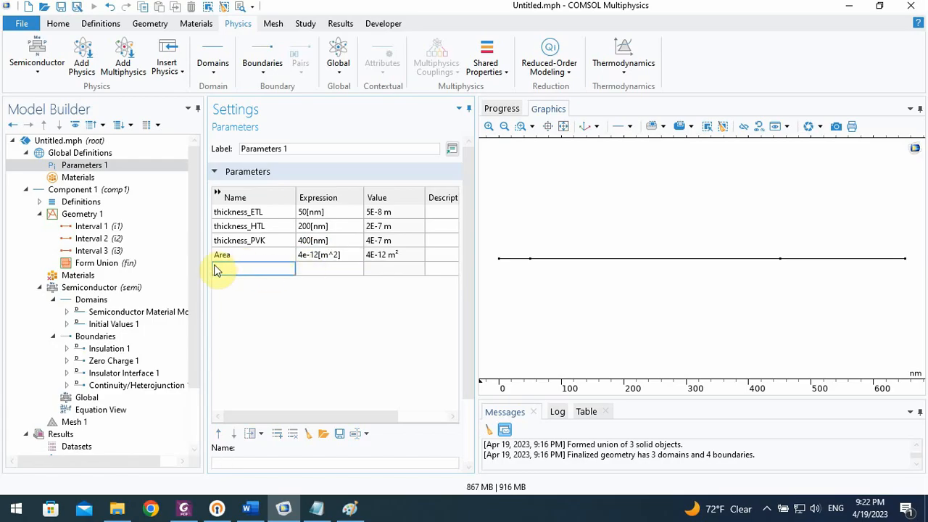
Return to the Semiconductor (semi) interface's settings with the cross-section area.
scroll(192, 298, "down", 2)
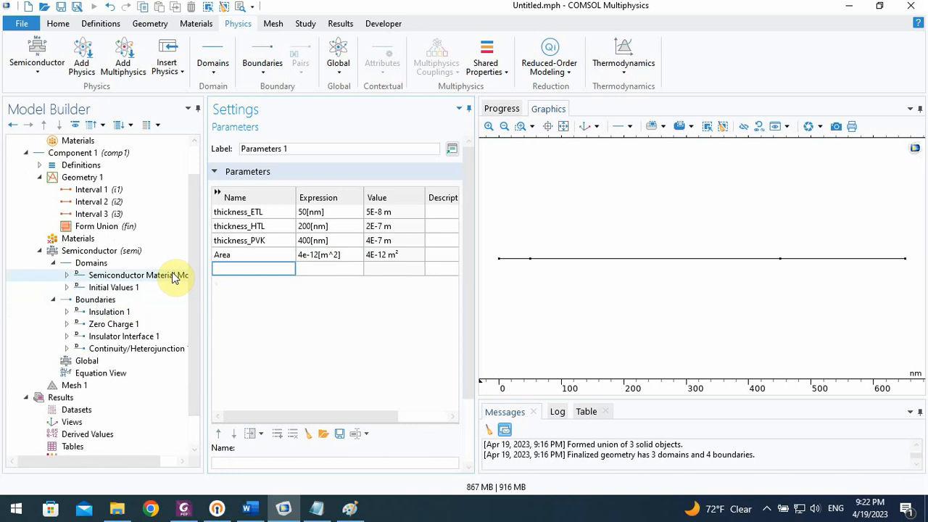
left_click(147, 277)
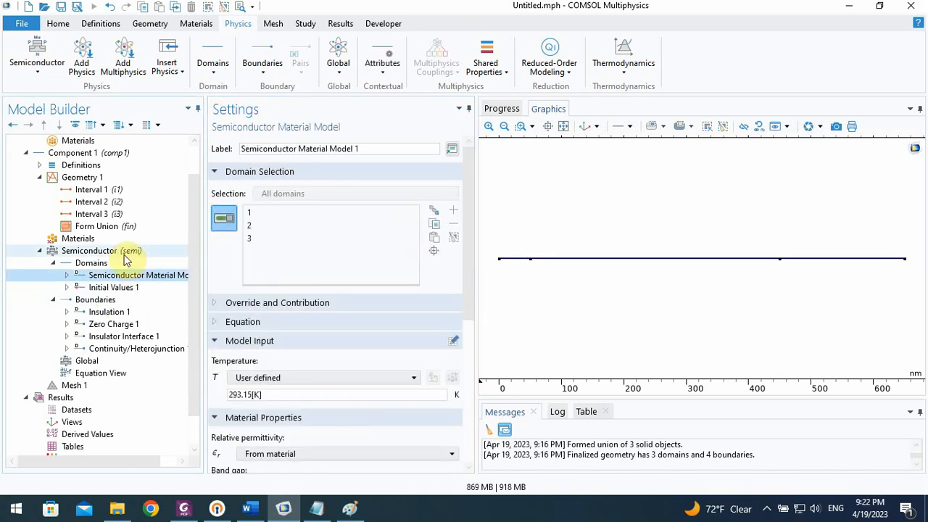
left_click(125, 252)
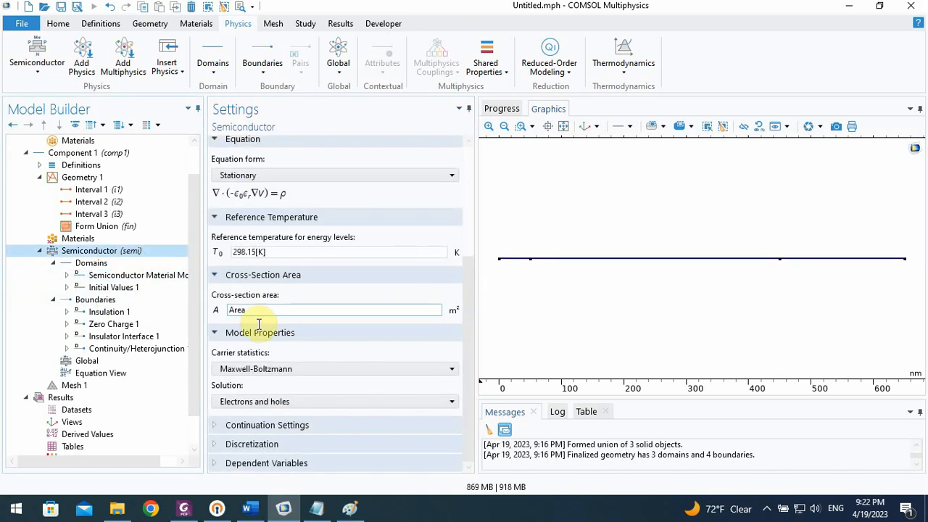
Try the undefined name Area0 as the cross-section area and restore it to Area.
mouse_move(245, 312)
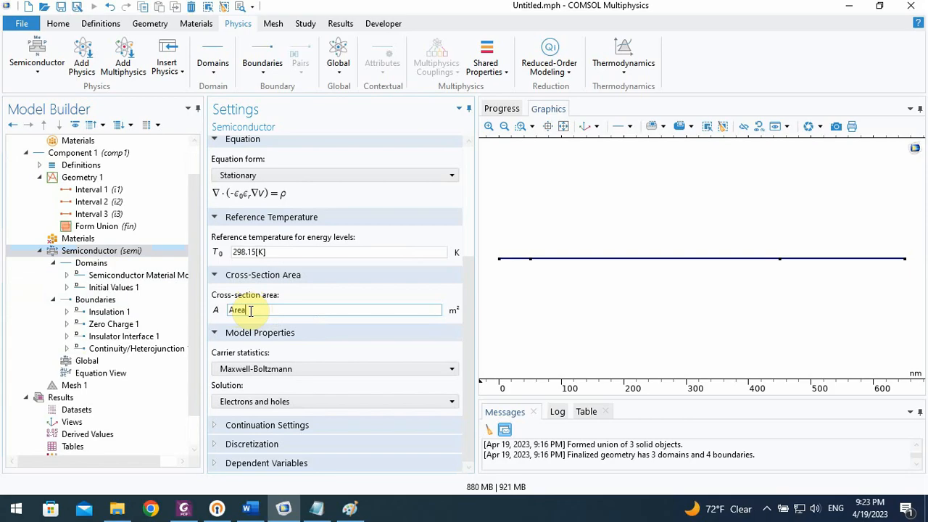
type("0")
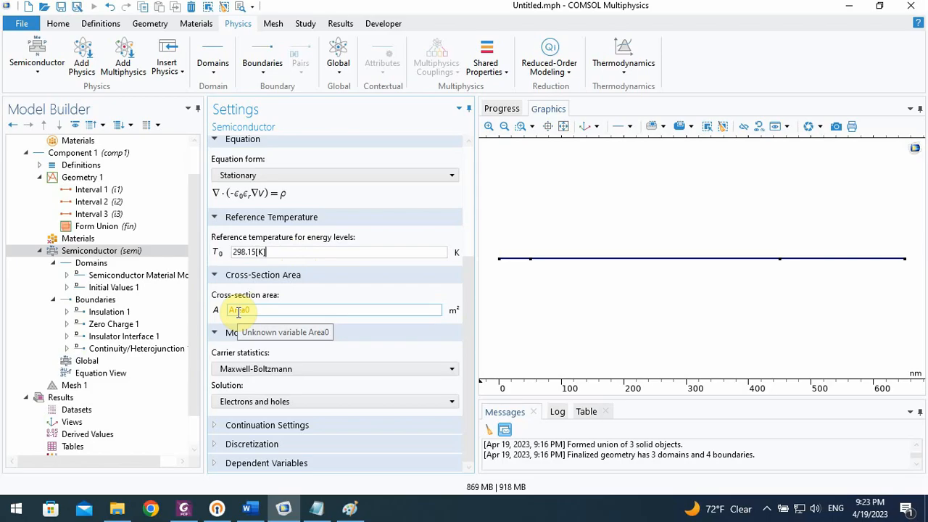
left_click(257, 311)
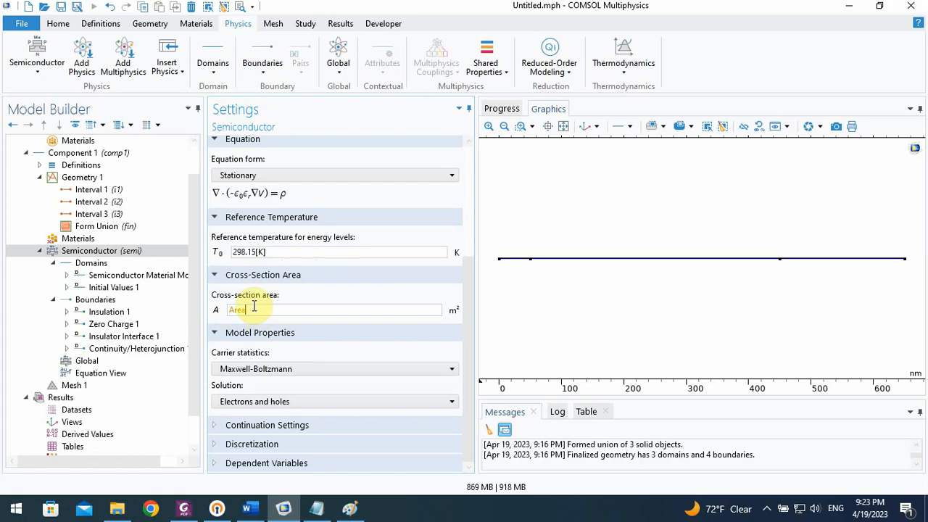
left_click(289, 252)
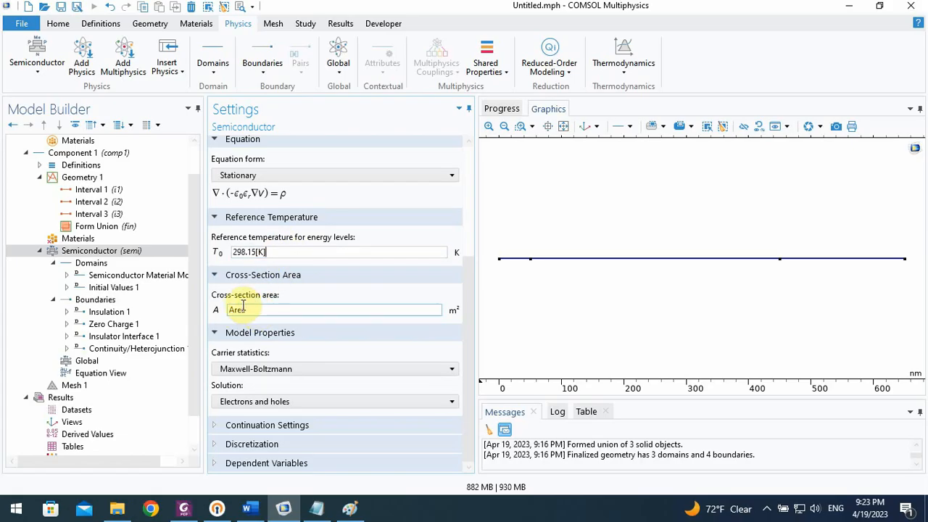
mouse_move(239, 311)
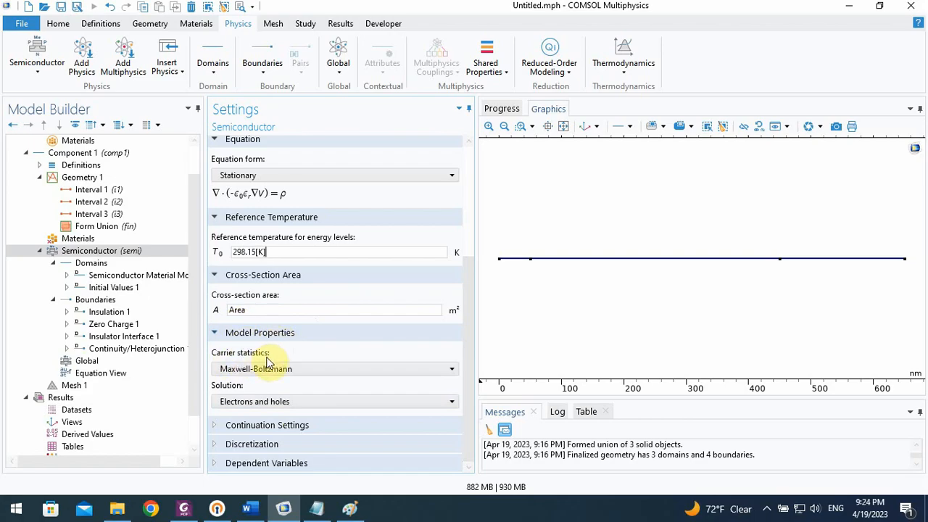
Set the carrier statistics to Fermi-Dirac and keep Electrons and holes as the solution.
left_click(247, 371)
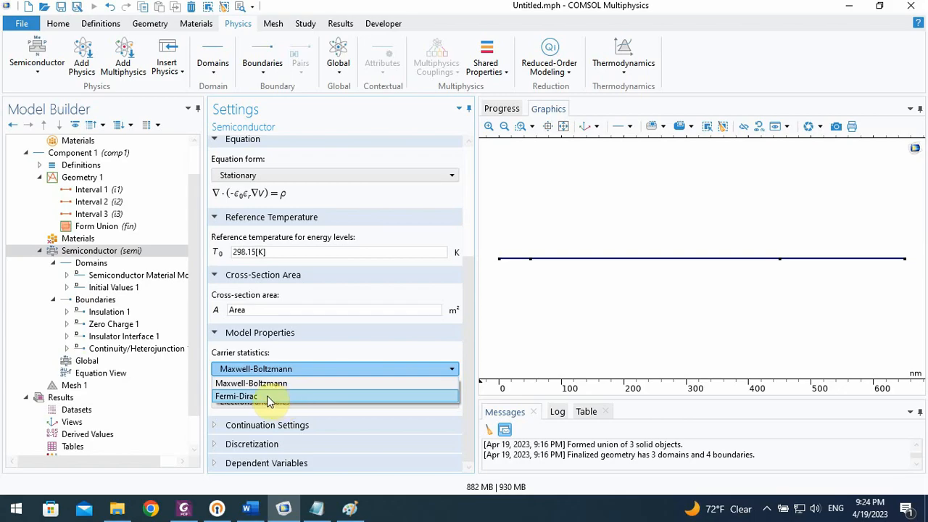
left_click(269, 396)
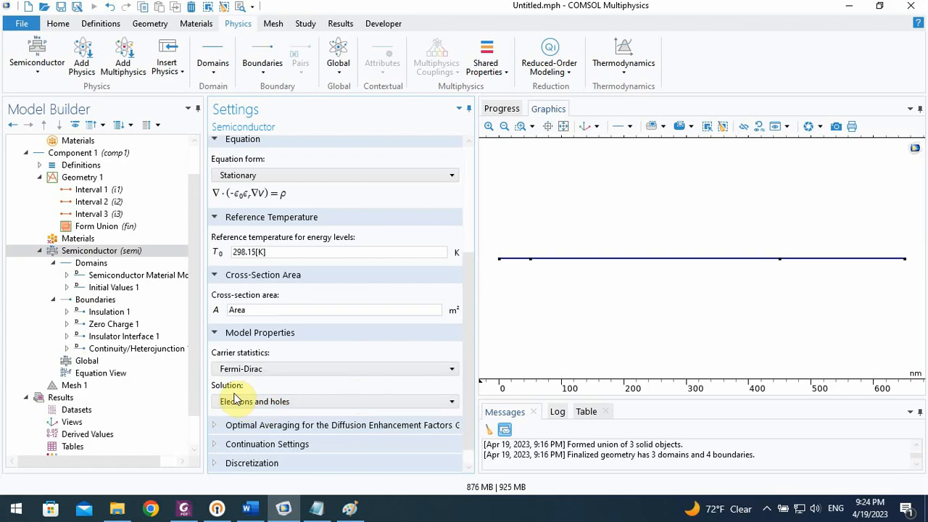
left_click_drag(464, 338, 464, 359)
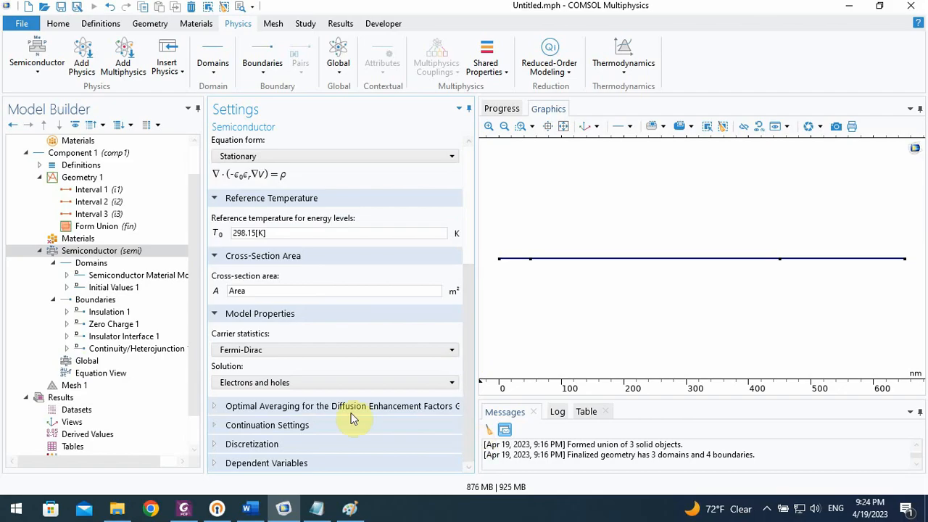
left_click(220, 388)
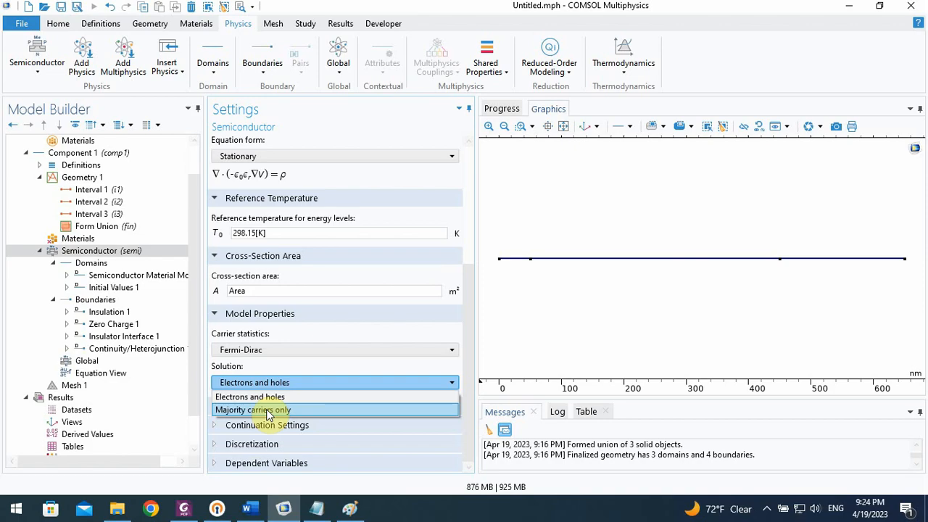
left_click(250, 397)
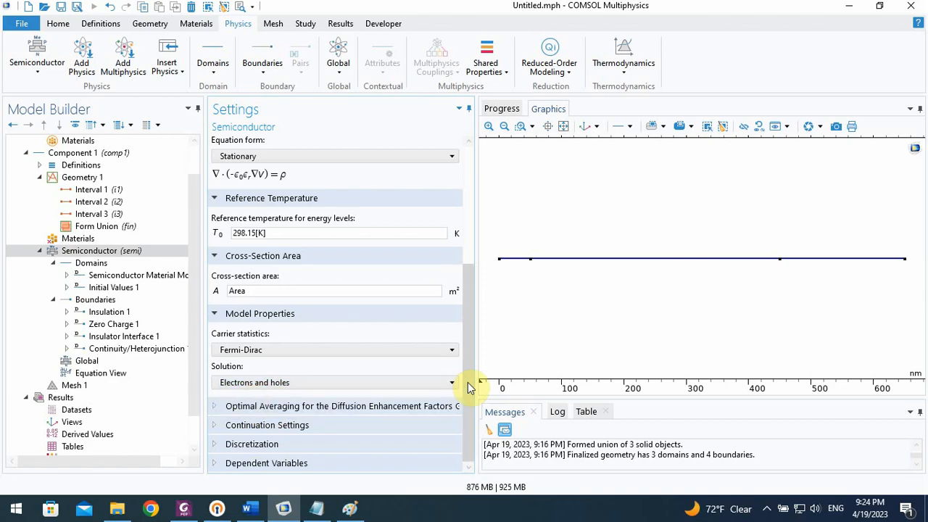
Examine the Semiconductor interface's optimal averaging, continuation and discretization settings, including the available formulation options.
left_click(215, 406)
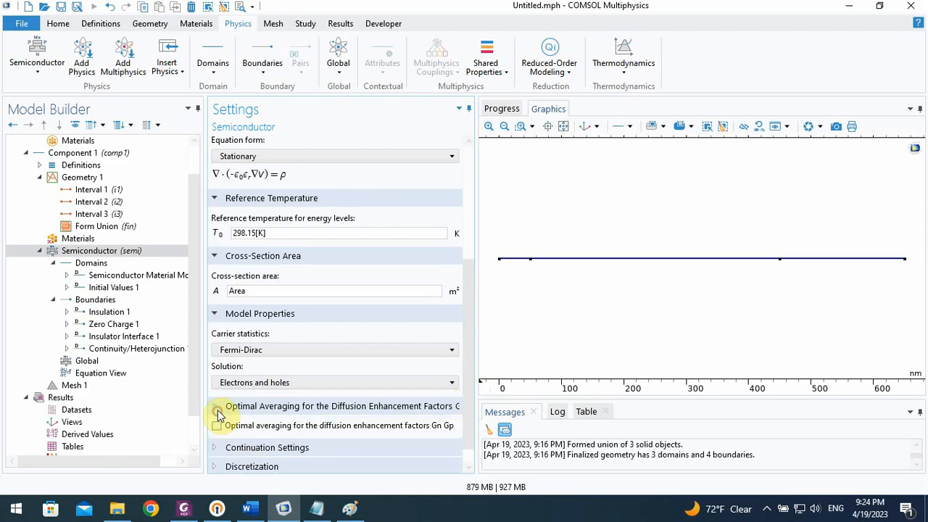
scroll(464, 362, "down", 1)
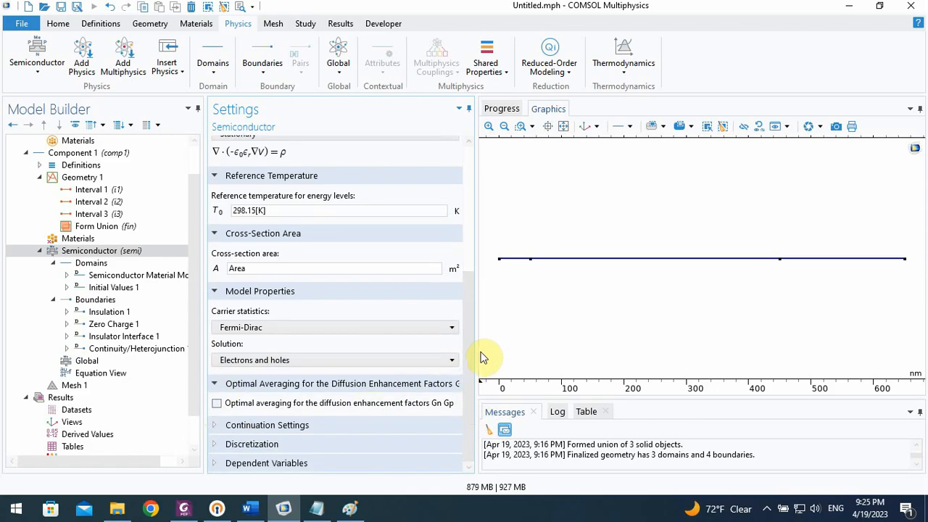
left_click_drag(479, 348, 512, 343)
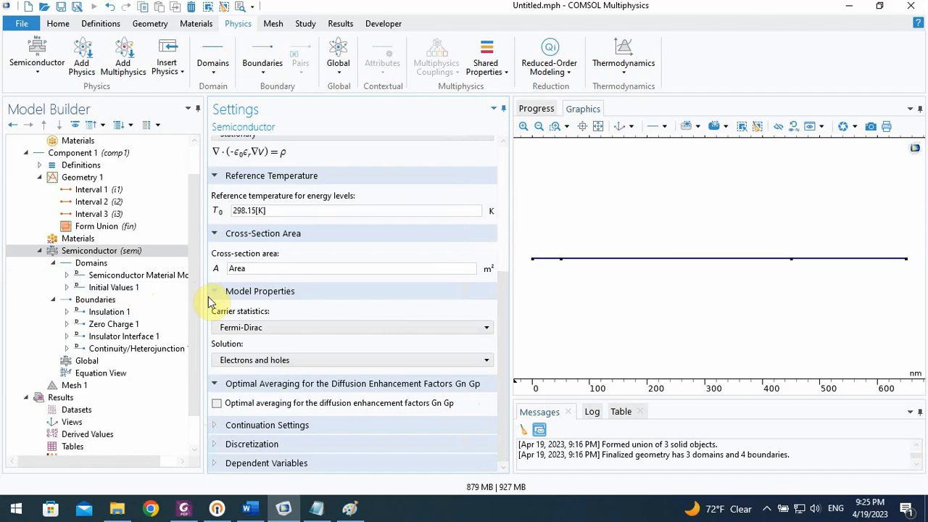
left_click(222, 425)
scroll(508, 334, "down", 3)
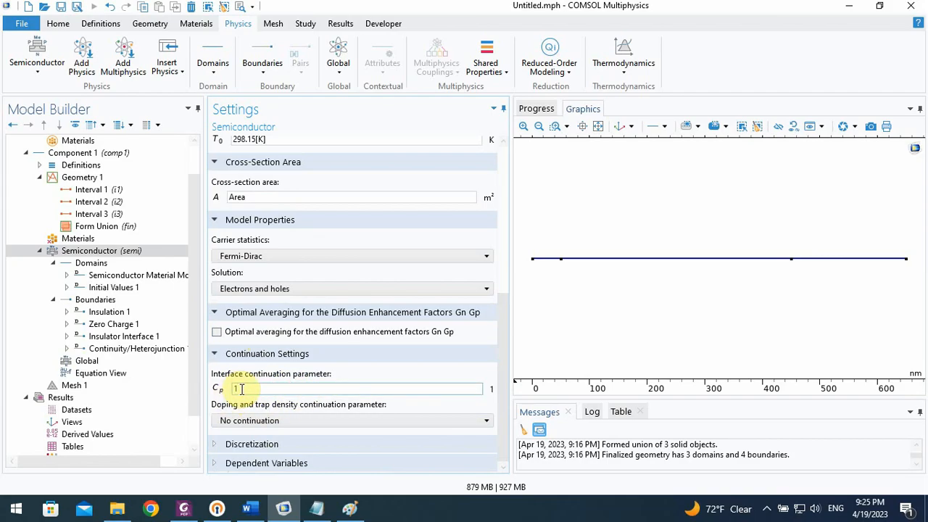
left_click(254, 444)
left_click_drag(507, 348, 506, 405)
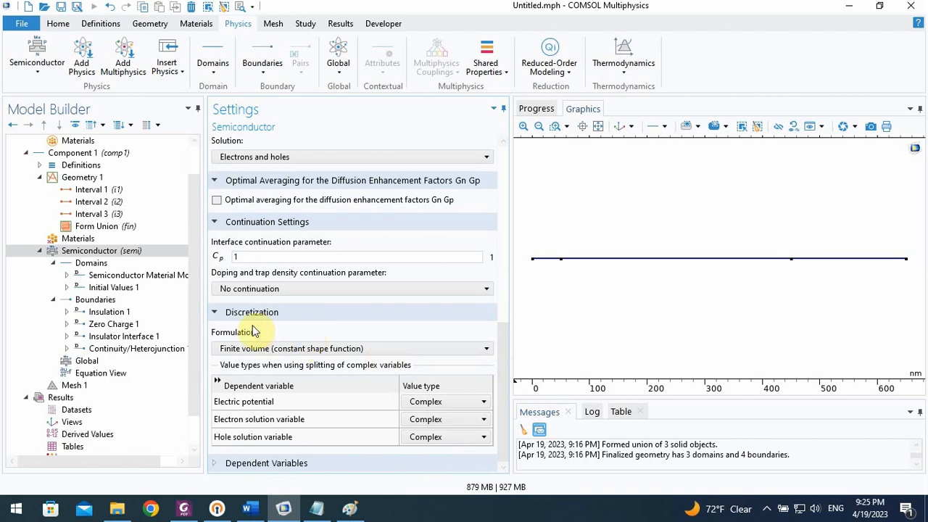
left_click(280, 351)
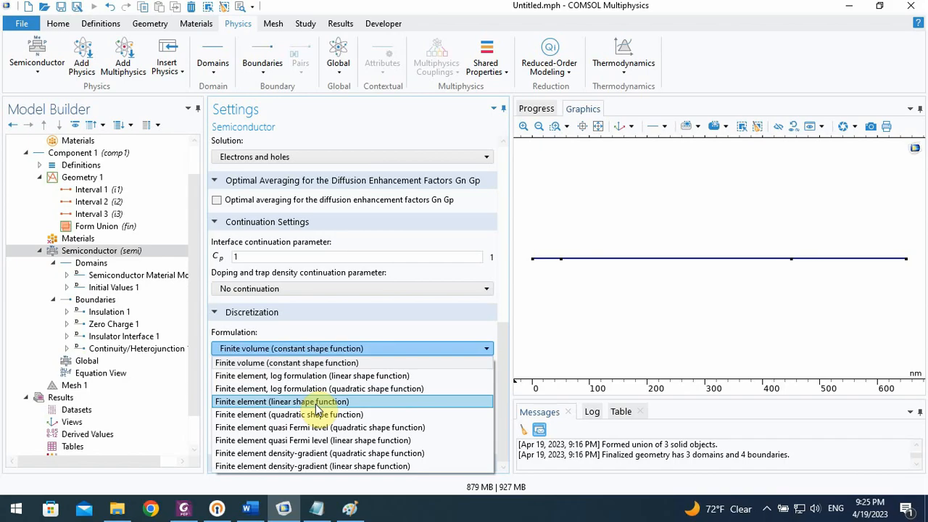
left_click(138, 276)
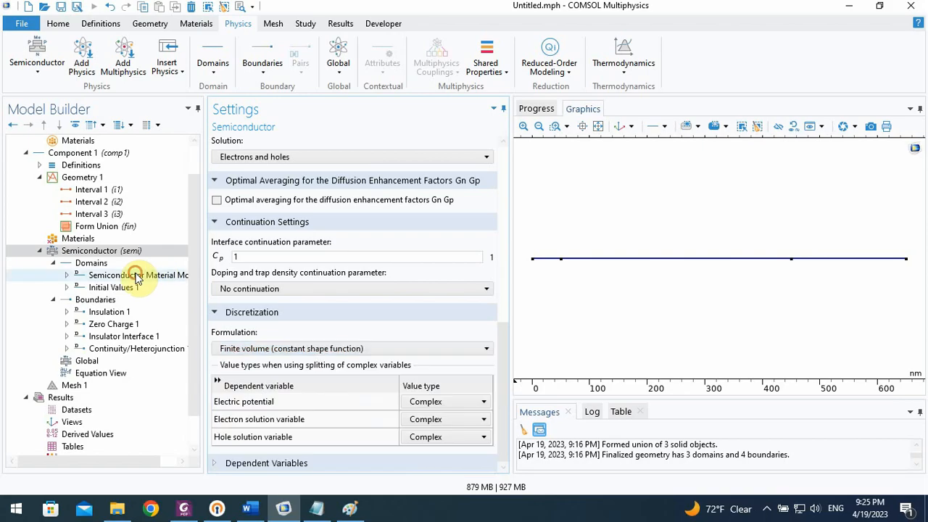
Examine the governing equations of Semiconductor Material Model 1 and compare them with the Semiconductor interface's stationary equation.
left_click(138, 277)
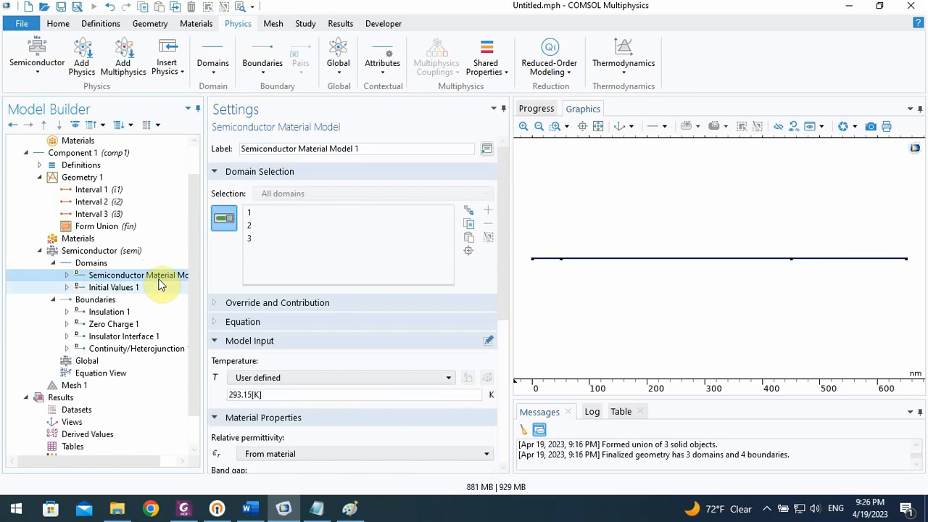
left_click(226, 326)
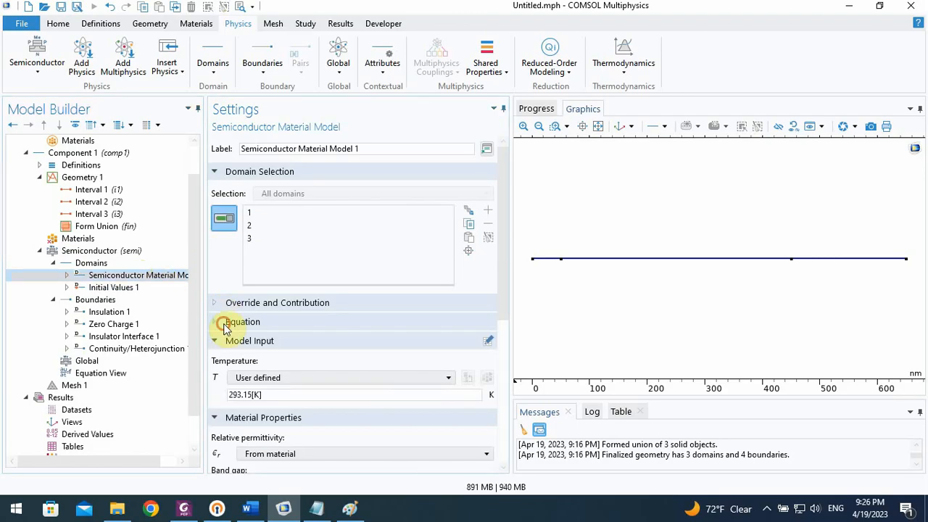
mouse_move(505, 258)
left_mouse_down()
mouse_move(508, 320)
mouse_move(503, 275)
left_mouse_up()
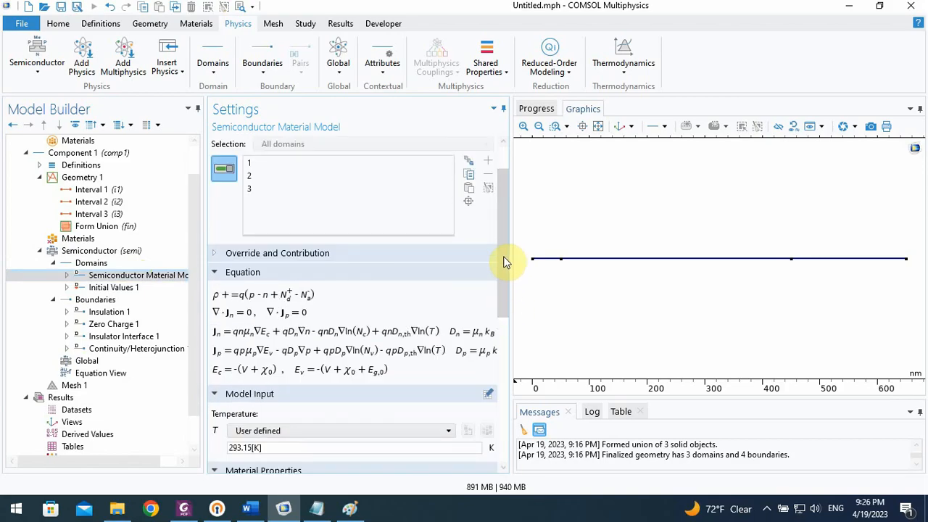
left_click(129, 251)
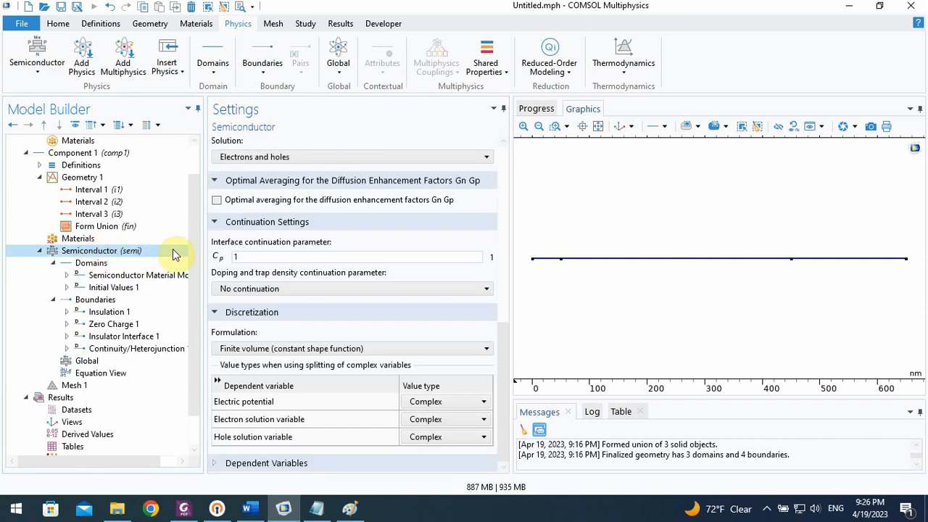
left_click_drag(499, 338, 505, 148)
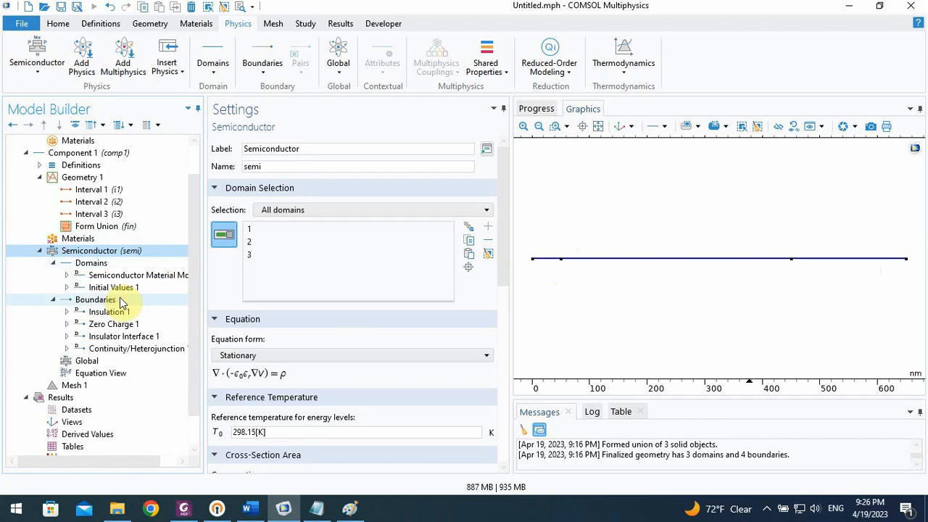
left_click(120, 276)
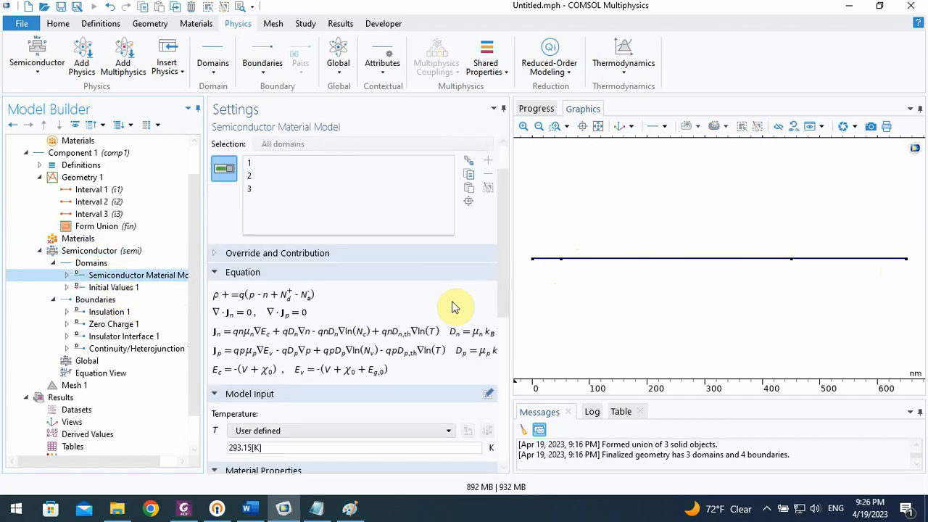
left_click_drag(501, 286, 500, 315)
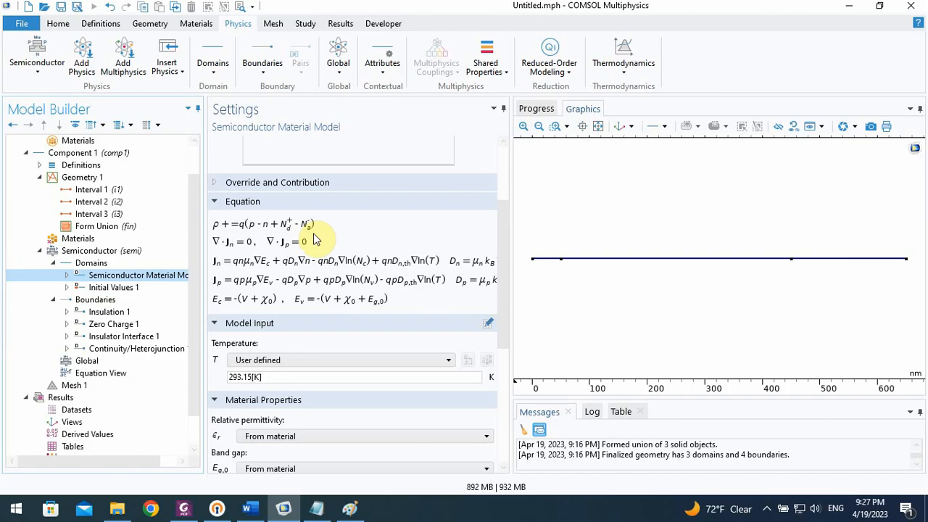
Set the user-defined temperature of Semiconductor Material Model 1 to 298.15 K and review its material property and mobility inputs.
scroll(508, 275, "down", 5)
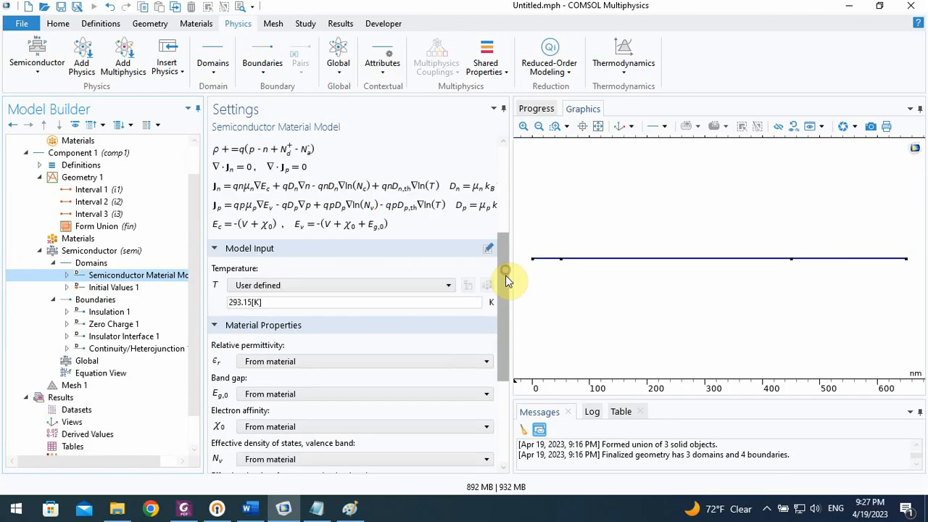
left_click(235, 250)
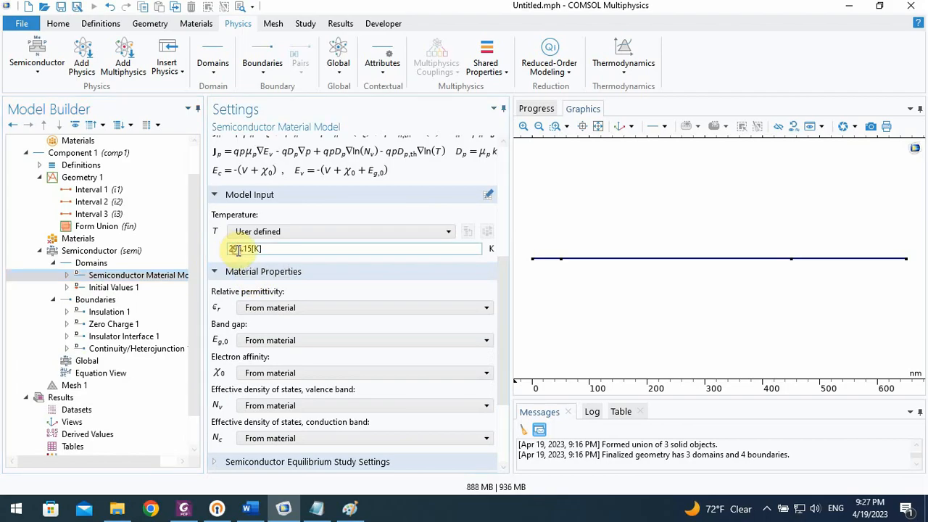
left_click_drag(235, 250, 241, 251)
type("8.")
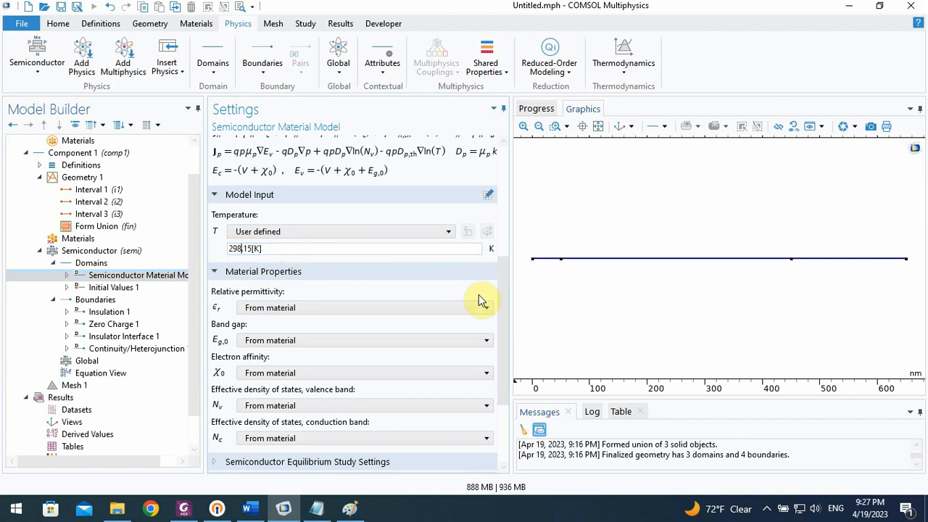
left_click(505, 317)
left_click_drag(504, 317, 508, 365)
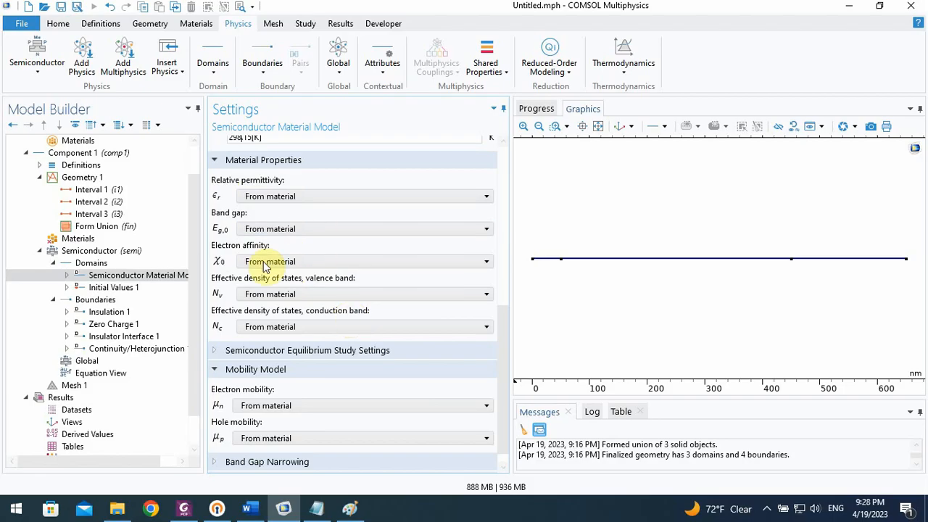
Add a blank material to Component 1 and collapse its Material Properties section to review the required material contents.
left_click(76, 243)
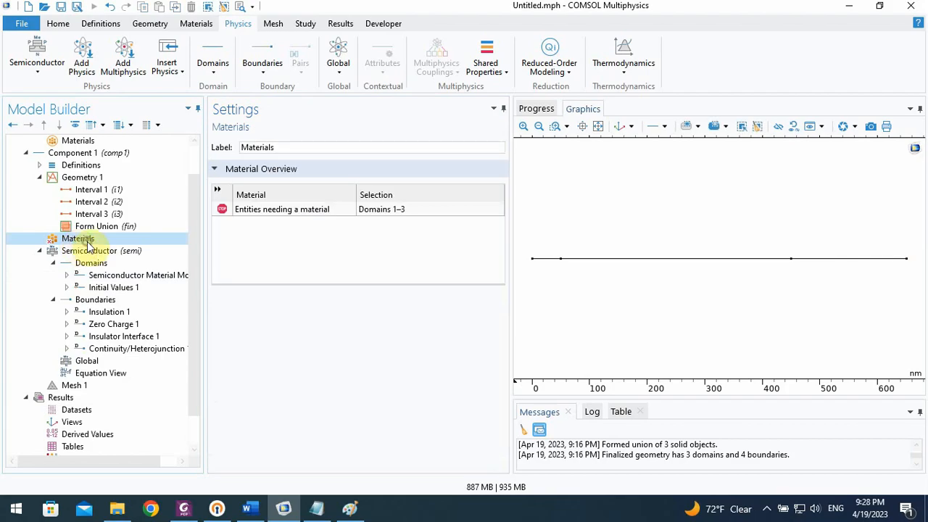
right_click(88, 242)
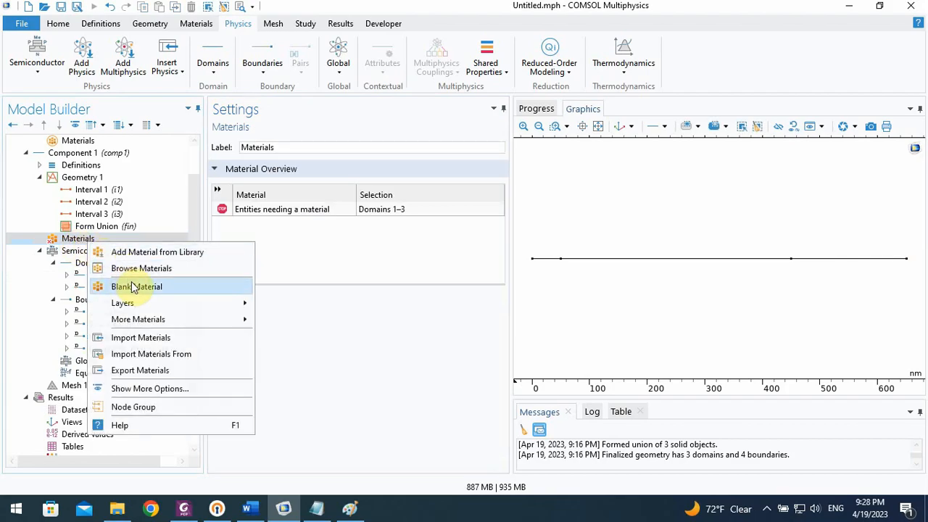
key("Escape")
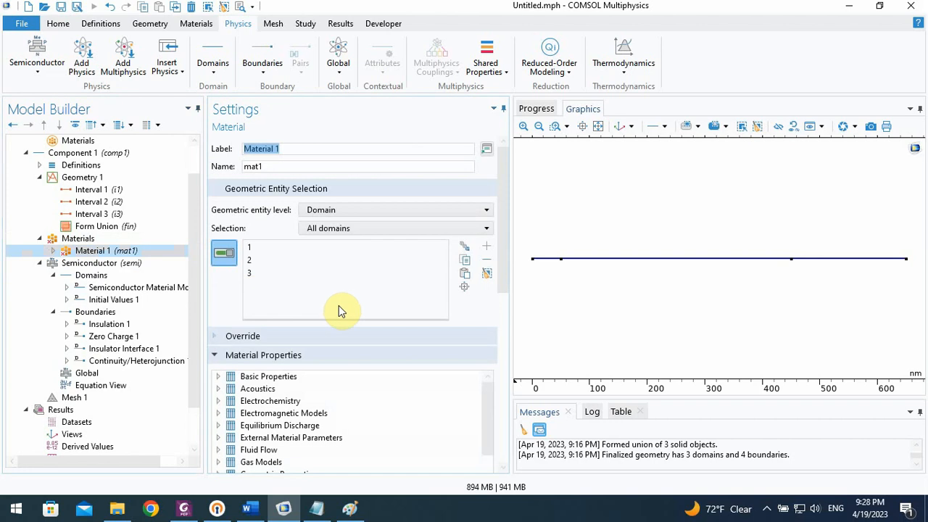
left_click_drag(507, 275, 508, 340)
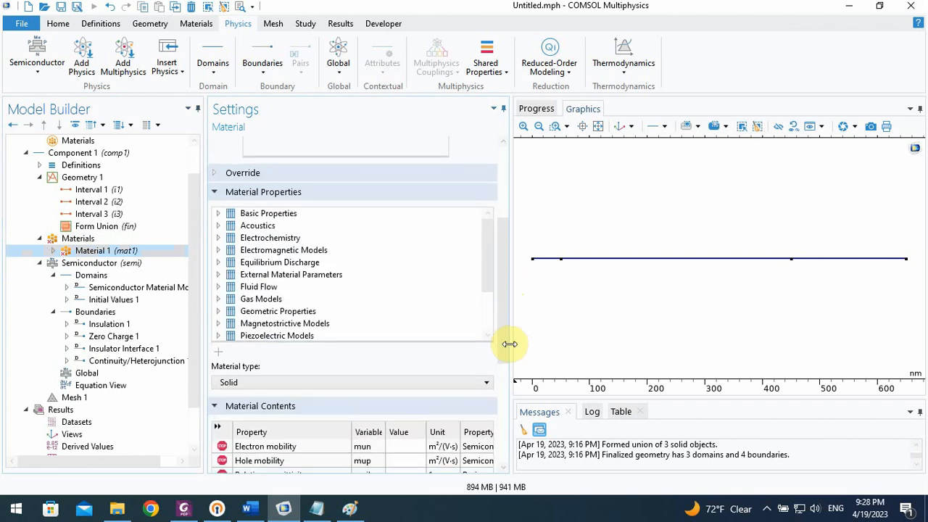
left_click(240, 191)
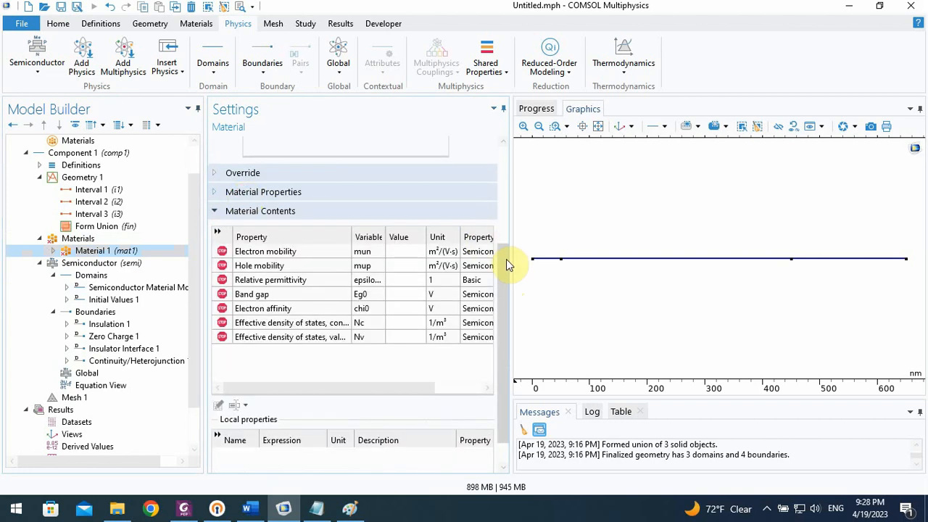
left_click_drag(504, 265, 503, 207)
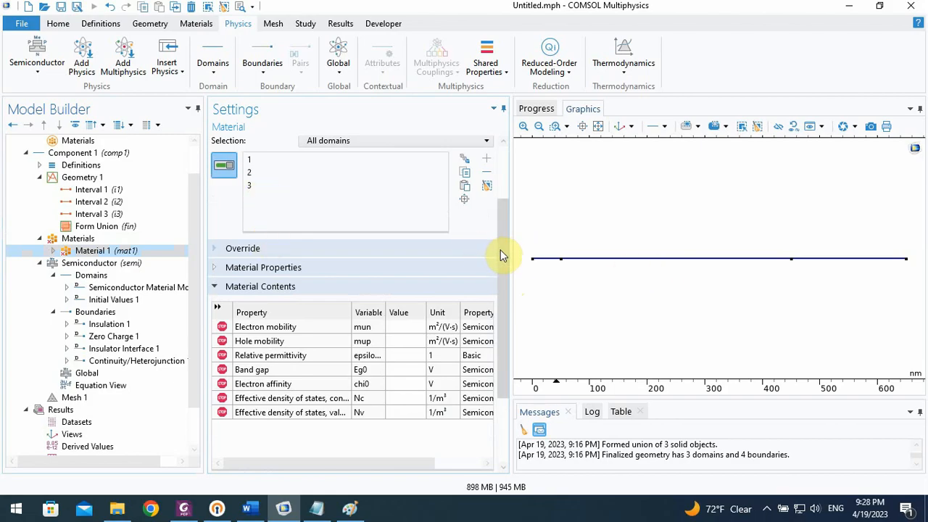
left_click_drag(501, 249, 501, 174)
Label the first blank material HTL and limit its selection to domain 3 by removing domains 1 and 2.
left_click_drag(296, 151, 247, 148)
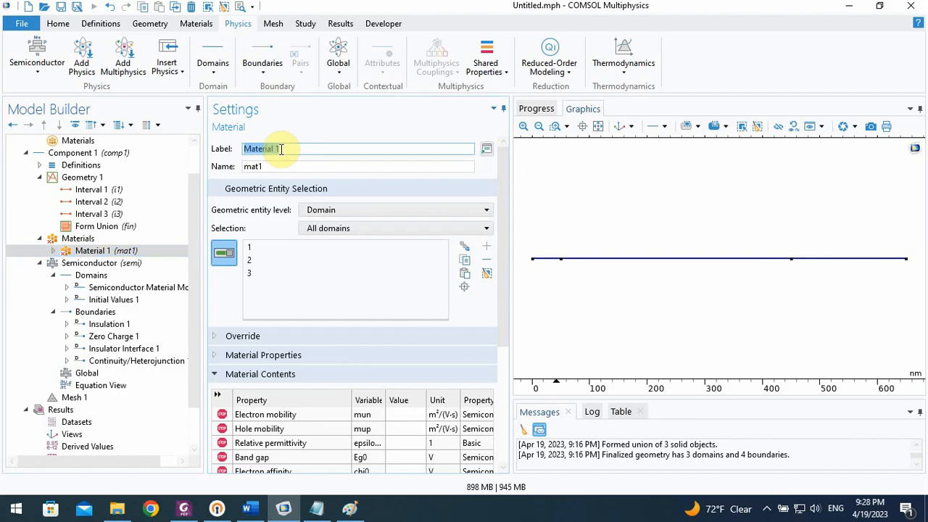
type("HTL")
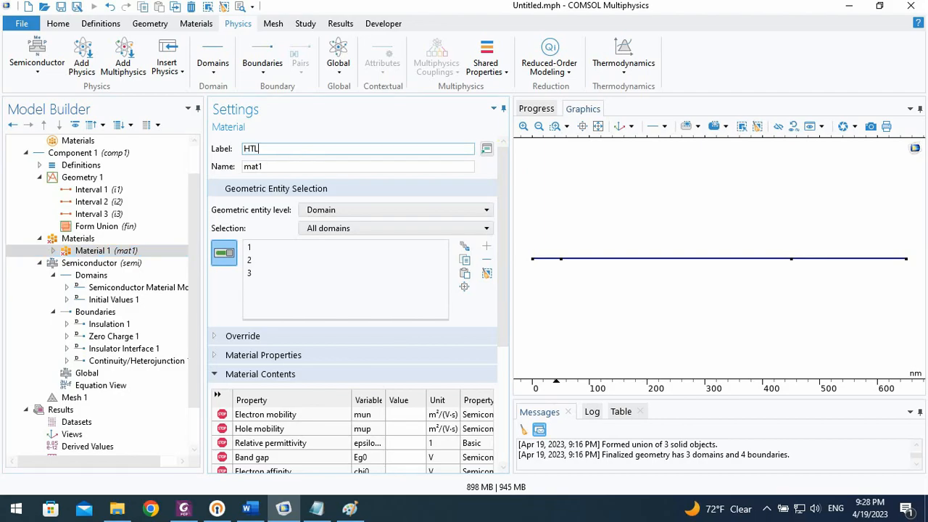
left_click(289, 162)
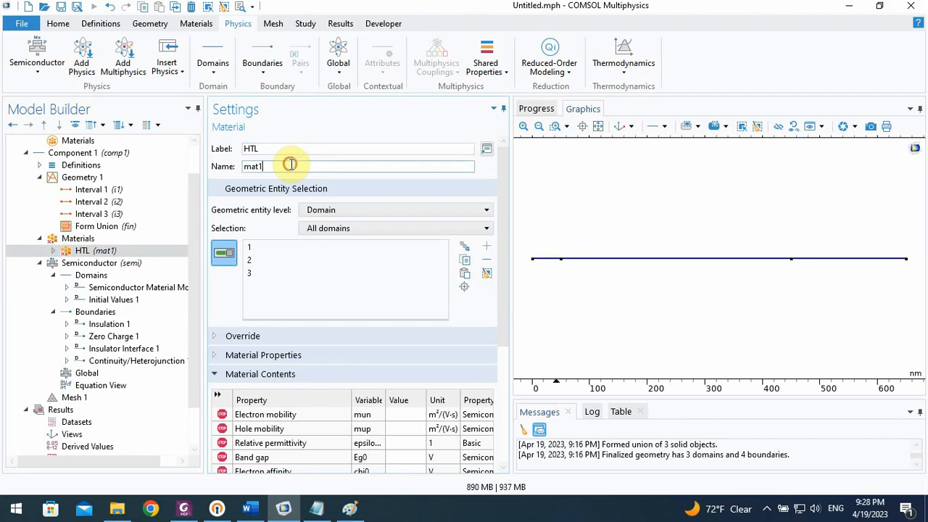
right_click(97, 254)
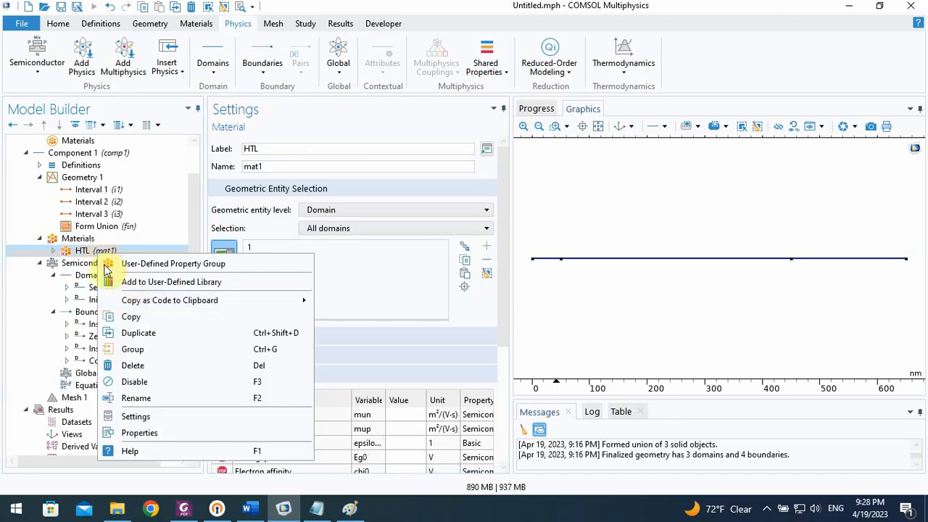
left_click(81, 254)
left_click(658, 259)
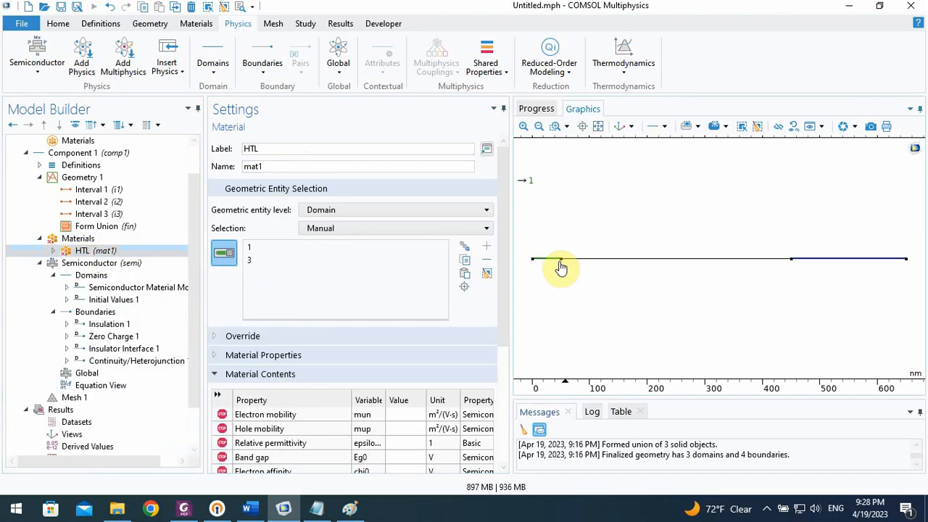
left_click(551, 260)
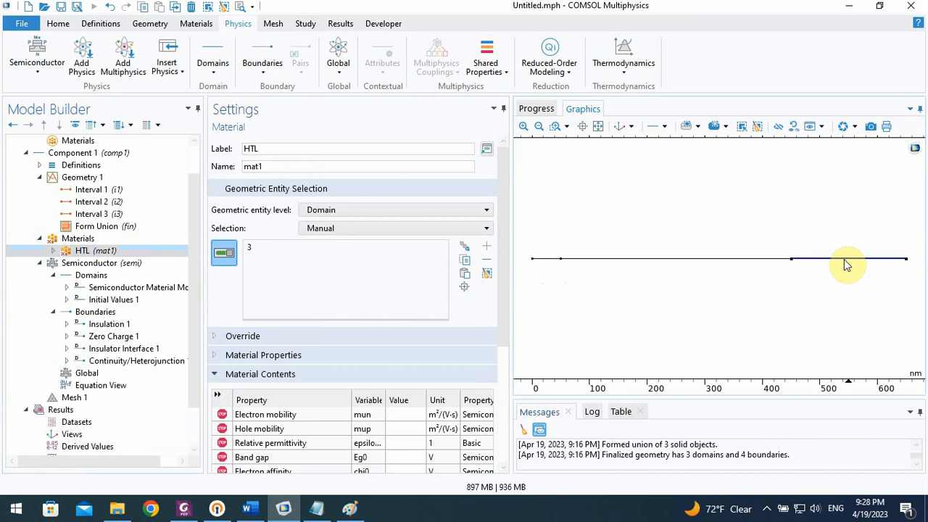
Add a second blank material, assign it to domain 2 and collapse its Material Properties section.
left_click(92, 241)
right_click(95, 242)
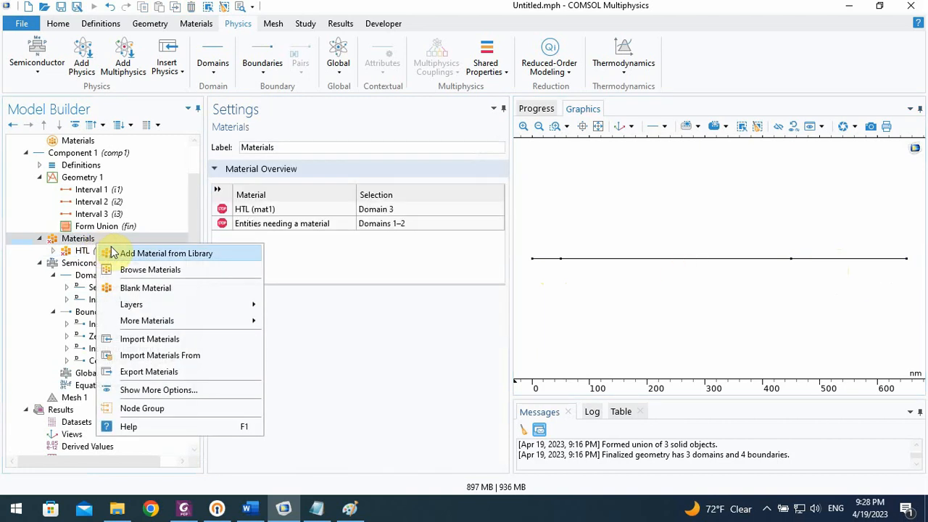
left_click(149, 288)
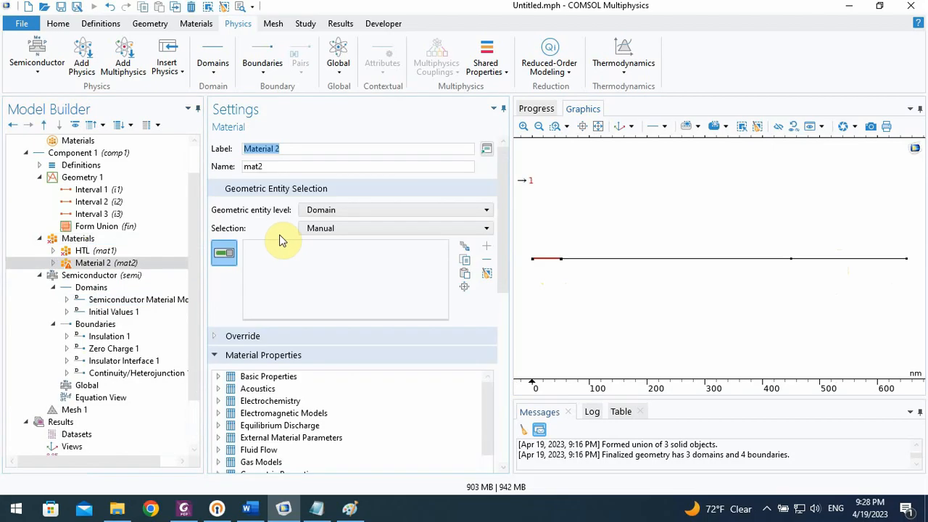
left_click(639, 259)
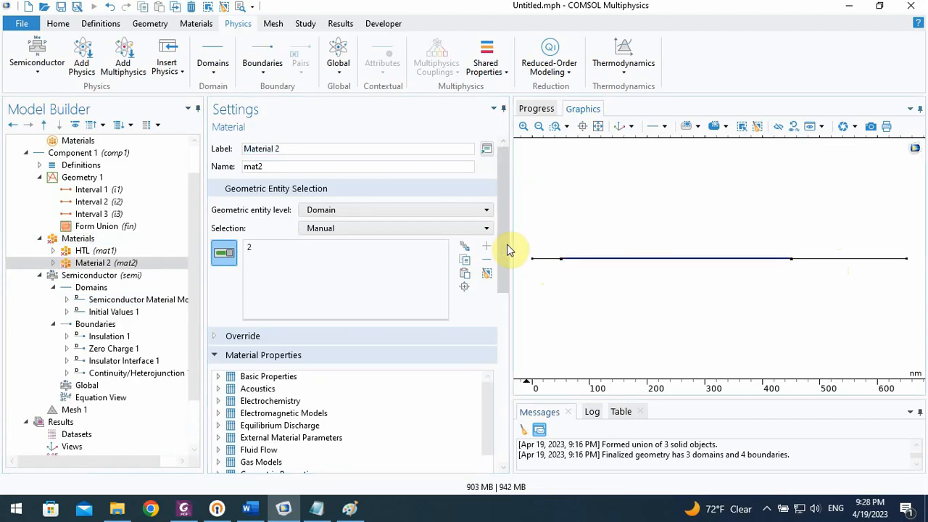
left_click_drag(504, 245, 503, 263)
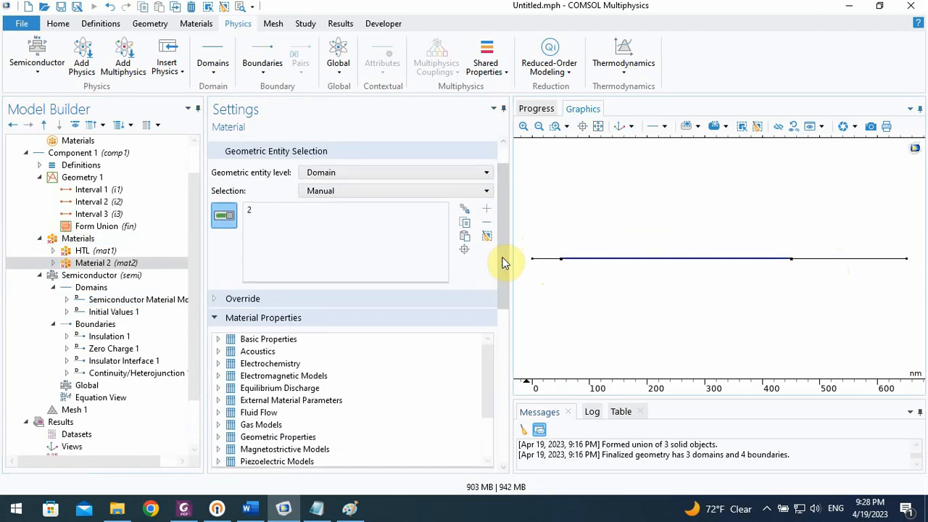
left_click(249, 319)
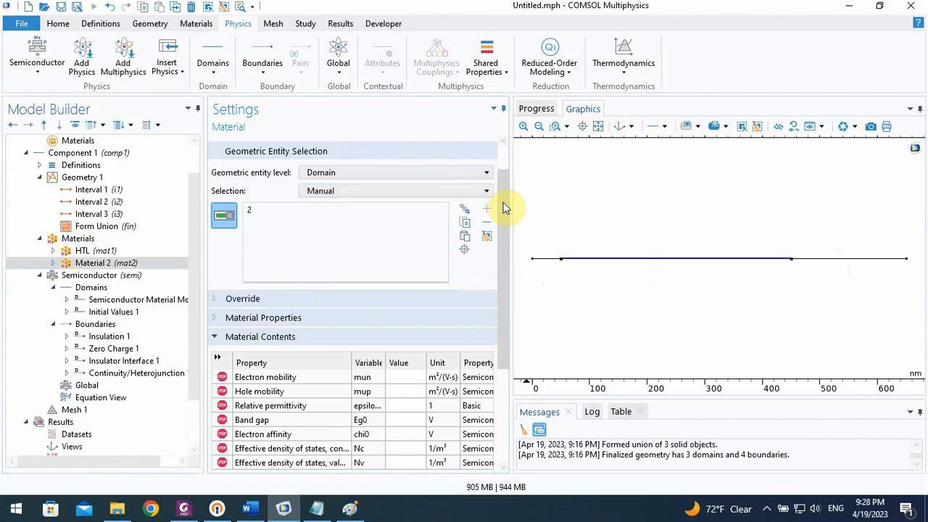
Label the domain 2 material PVK.
left_click_drag(506, 217, 506, 202)
left_click(289, 157)
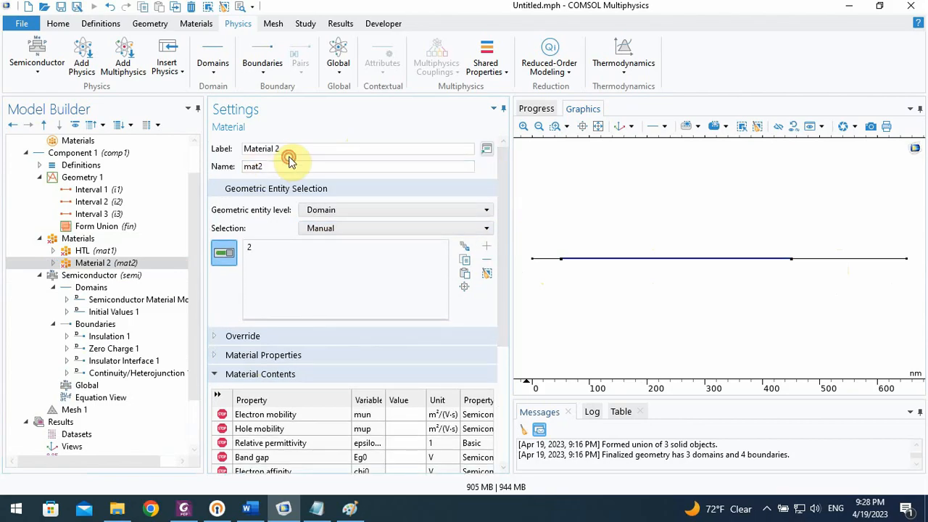
triple_click(293, 150)
type("P")
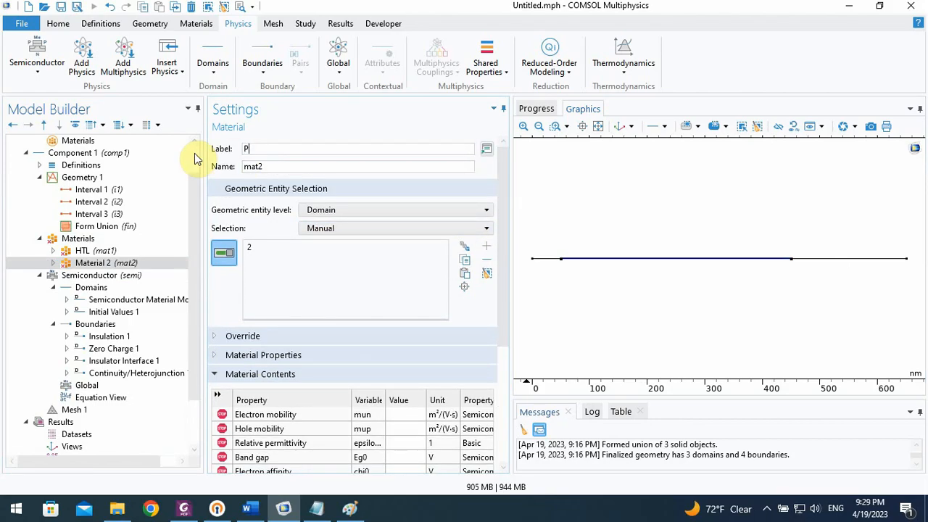
type("VK")
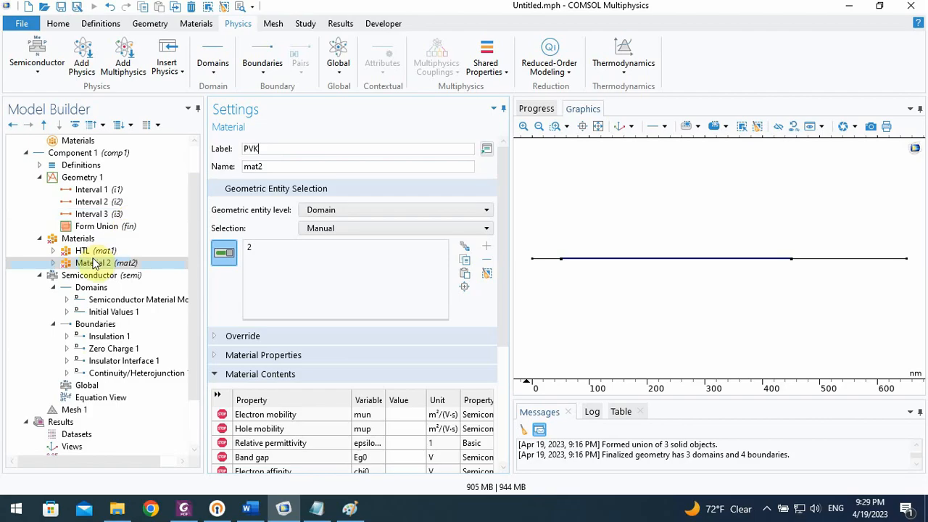
Add a third blank material to Component 1 and label it ETL.
left_click(78, 240)
right_click(81, 247)
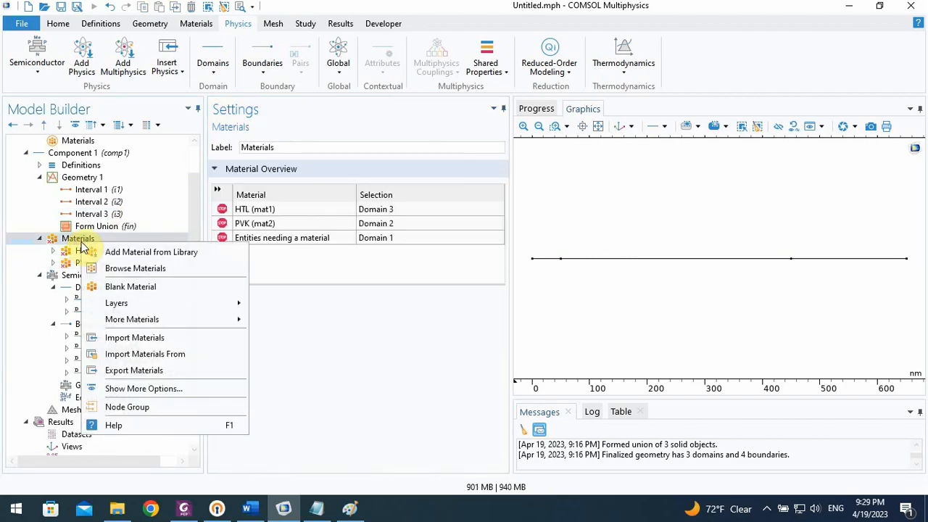
left_click(137, 287)
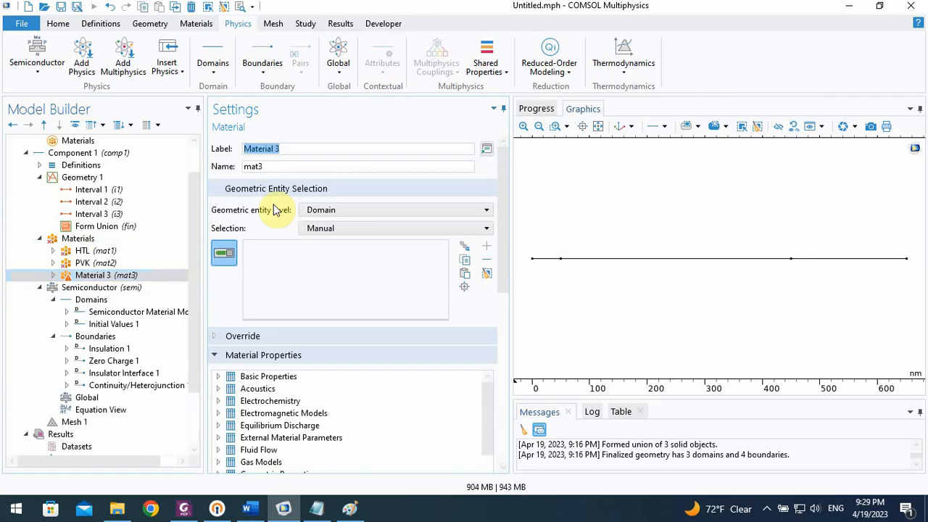
type("ETL")
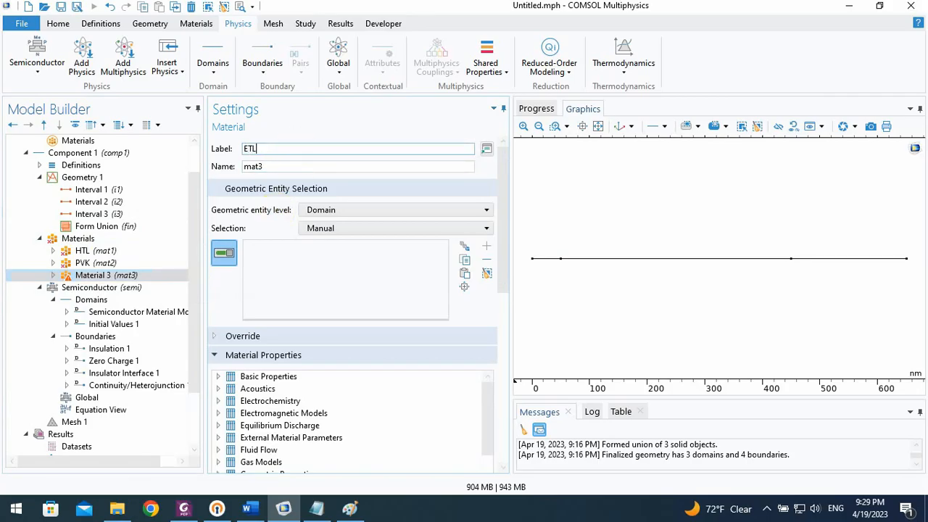
left_click(317, 166)
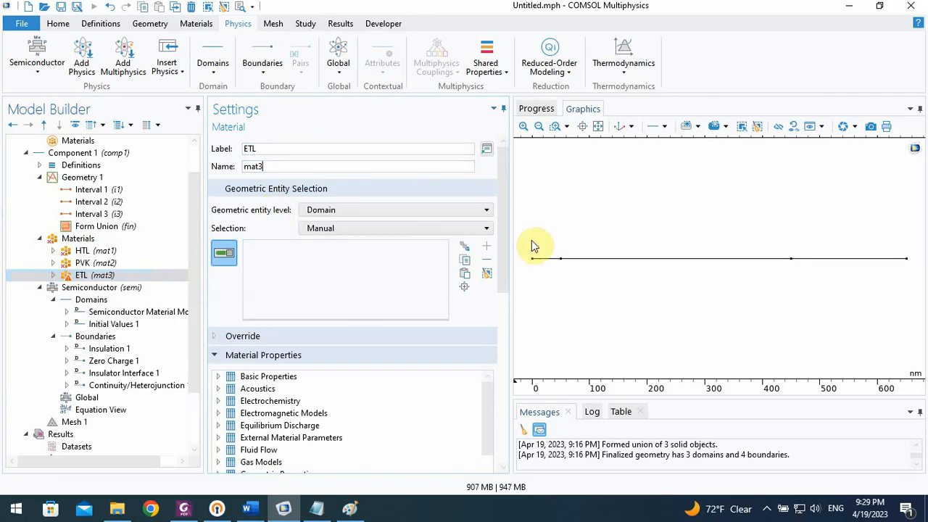
Assign the ETL material to domain 1, the thin 50 nm layer, and collapse its Material Properties section.
left_click(555, 266)
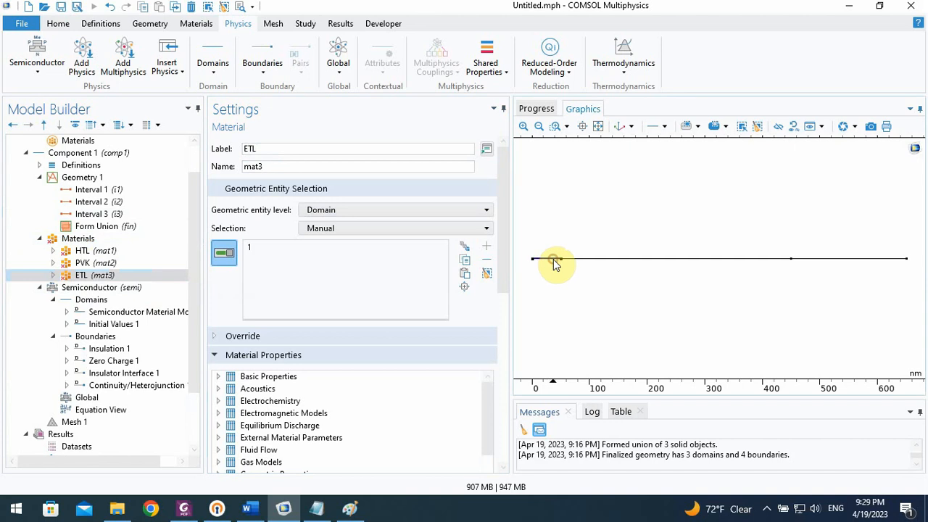
scroll(491, 242, "down", 3)
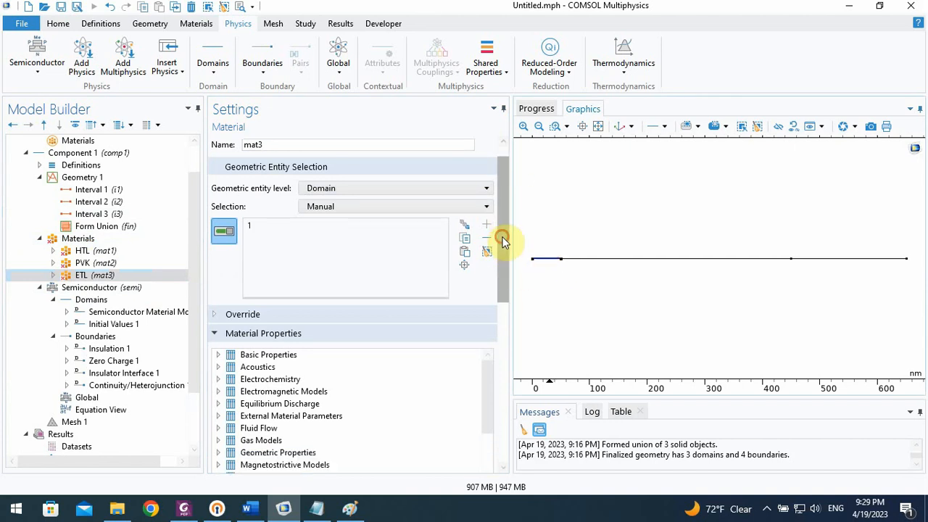
left_click(231, 291)
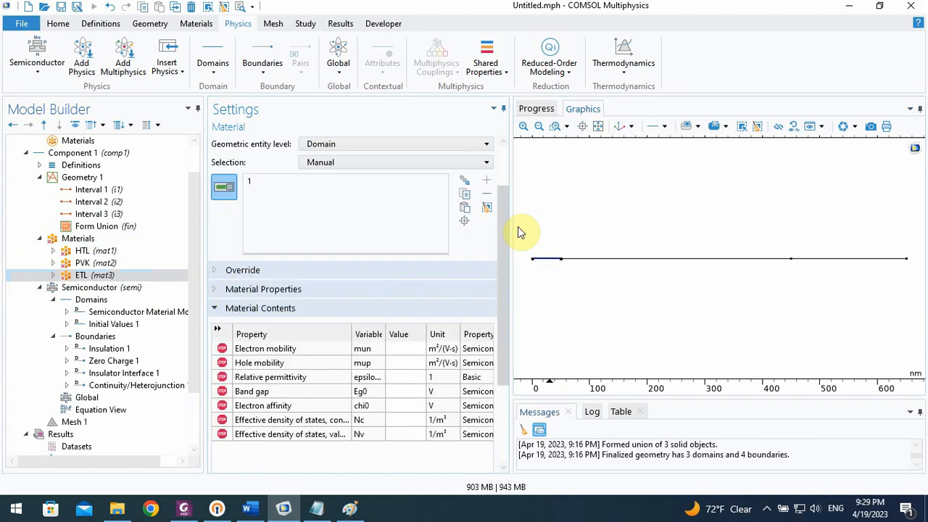
scroll(501, 230, "down", 1)
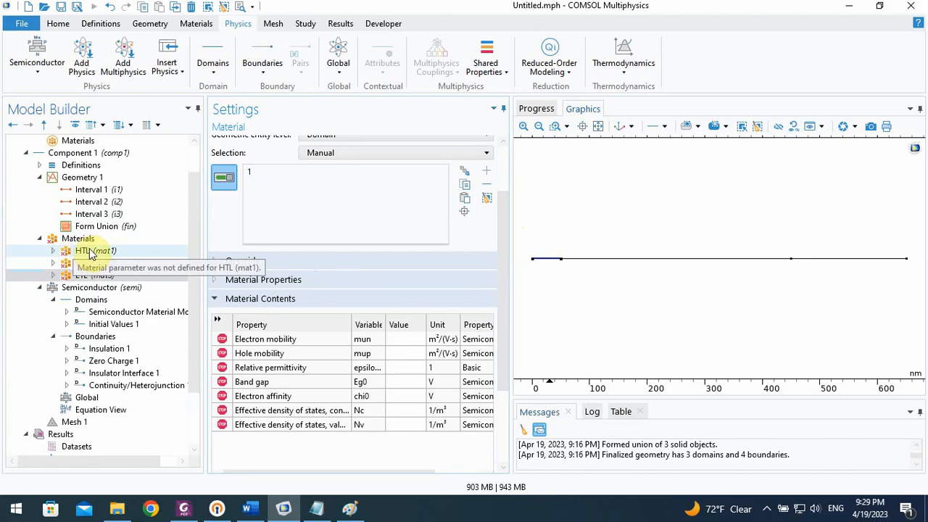
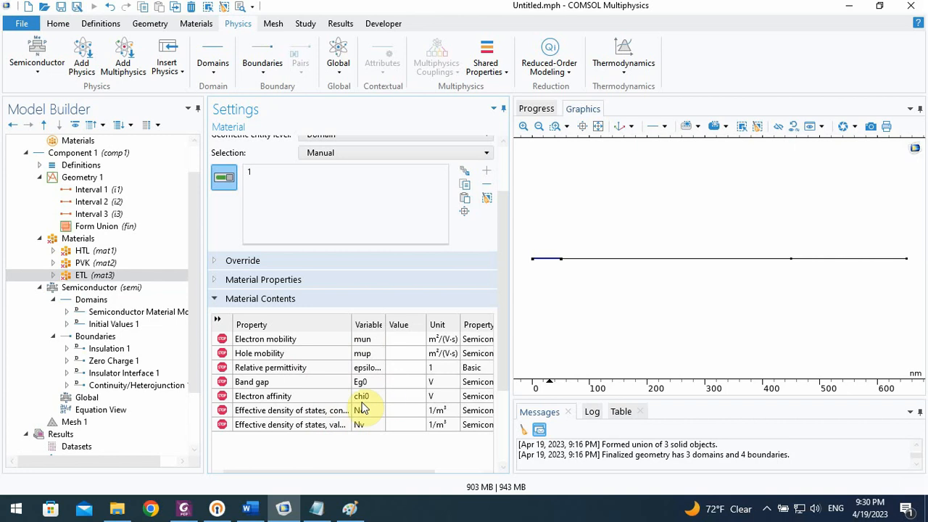
Switch to Chrome, search for the researcher's name, open their Google Scholar profile and sort the publications by year.
left_click(154, 515)
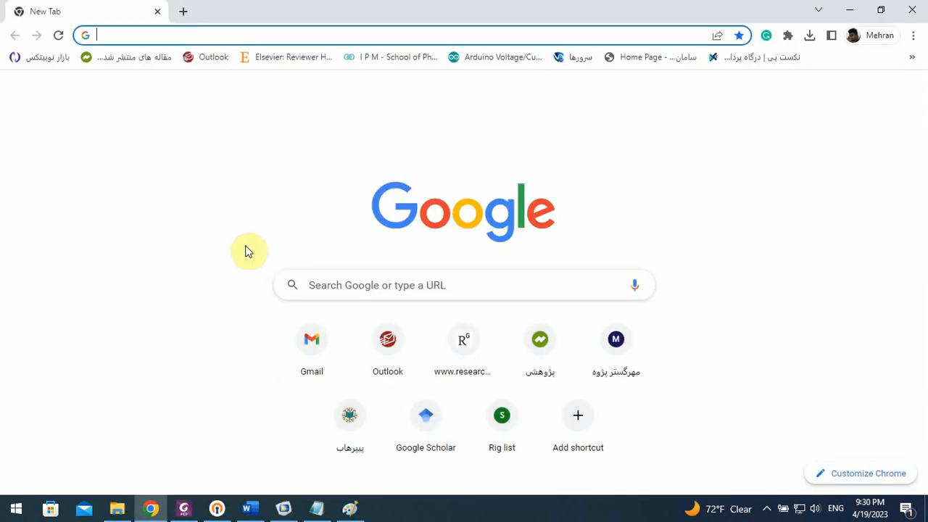
left_click(131, 36)
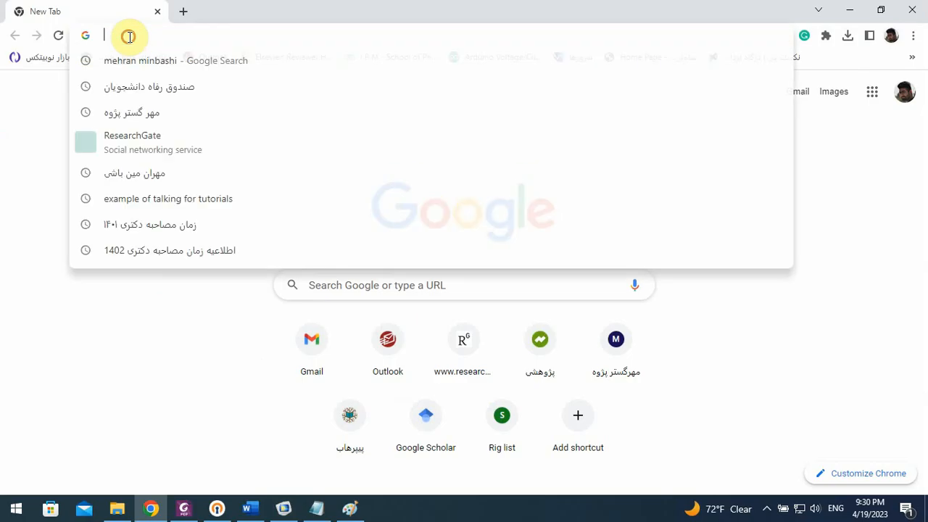
left_click(120, 61)
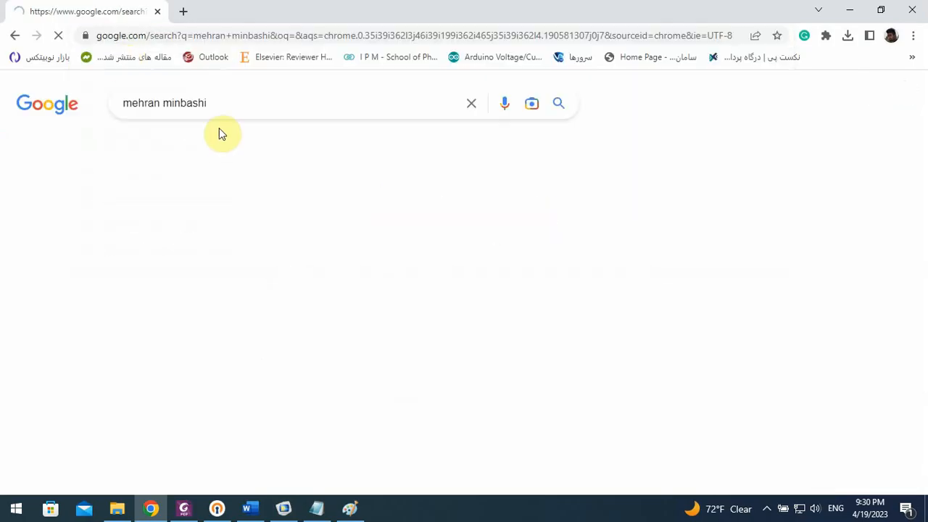
left_click(187, 233)
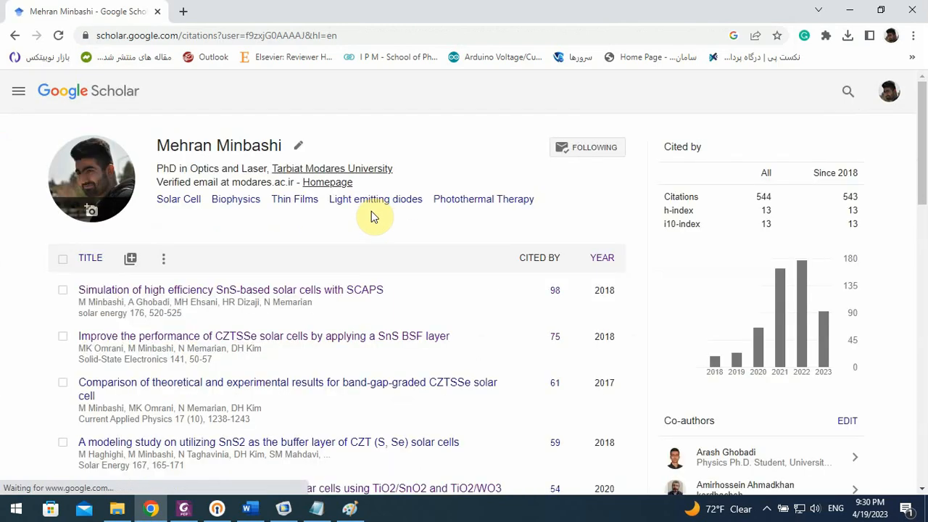
left_click(602, 263)
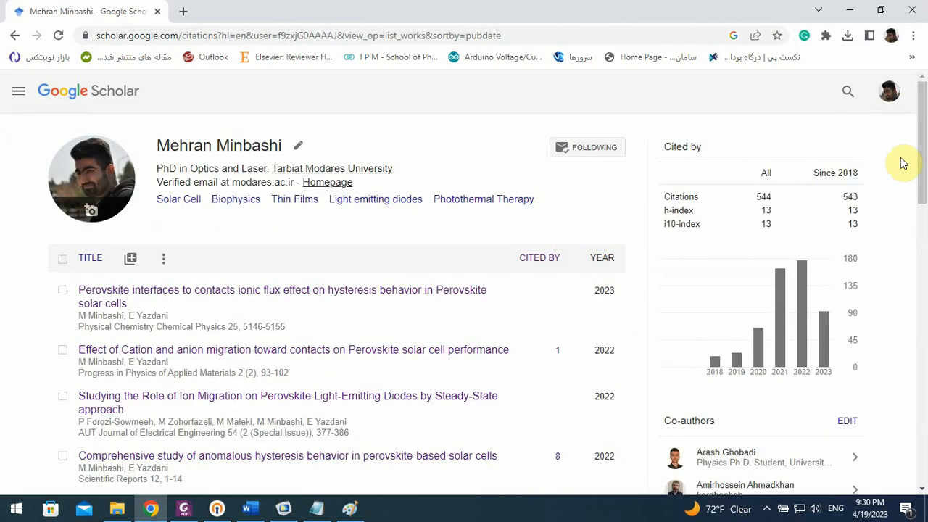
Open the article "Comprehensive study of anomalous hysteresis behavior in perovskite-based solar cells" in its nature.com HTML version.
left_click_drag(921, 166, 921, 210)
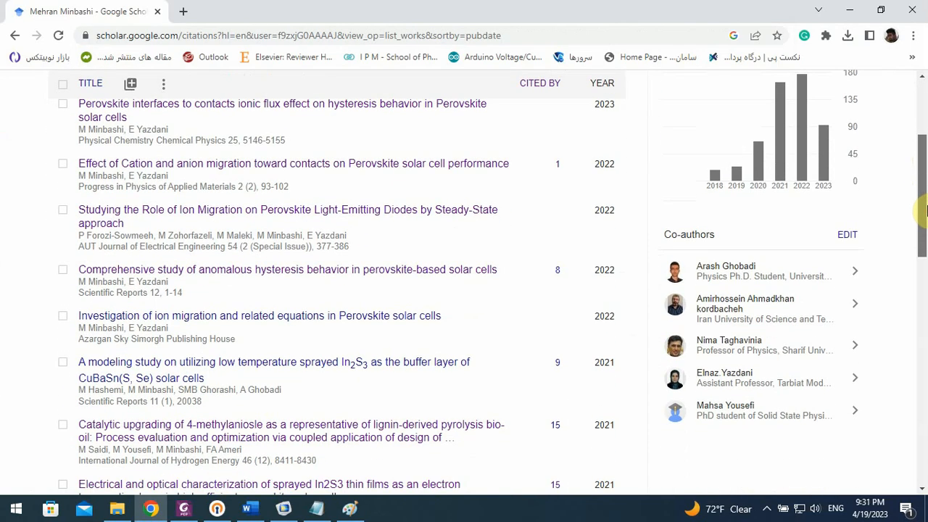
middle_click(383, 276)
left_click(260, 8)
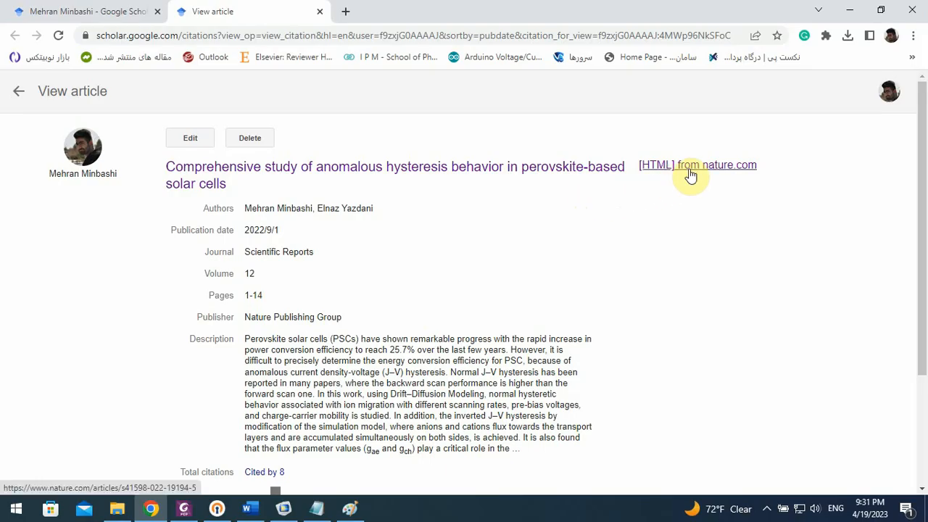
left_click(545, 174)
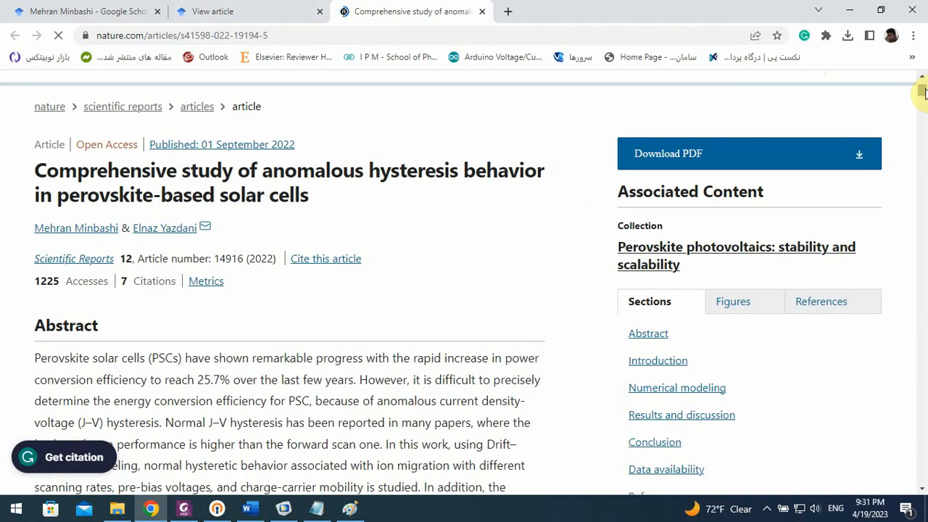
Download the article's PDF, dismiss the similar-articles banner and open the downloaded file.
left_click(663, 161)
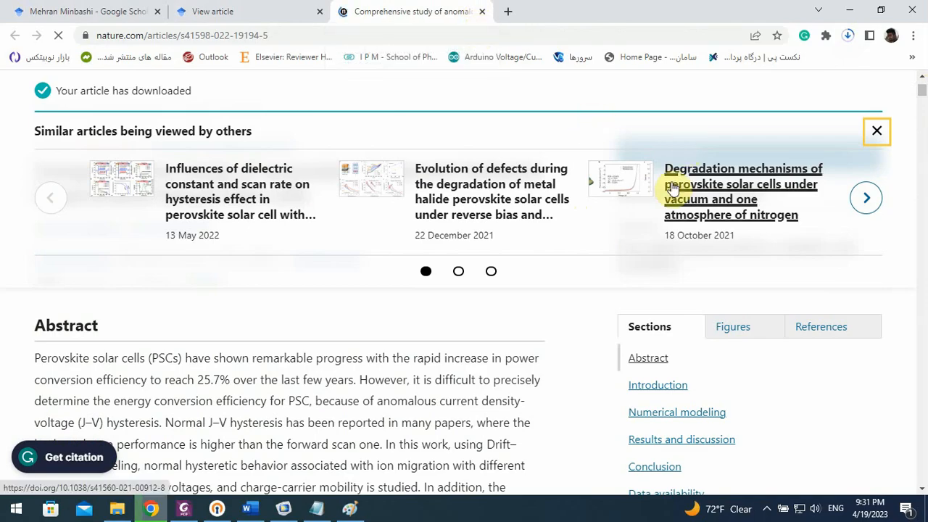
left_click(874, 134)
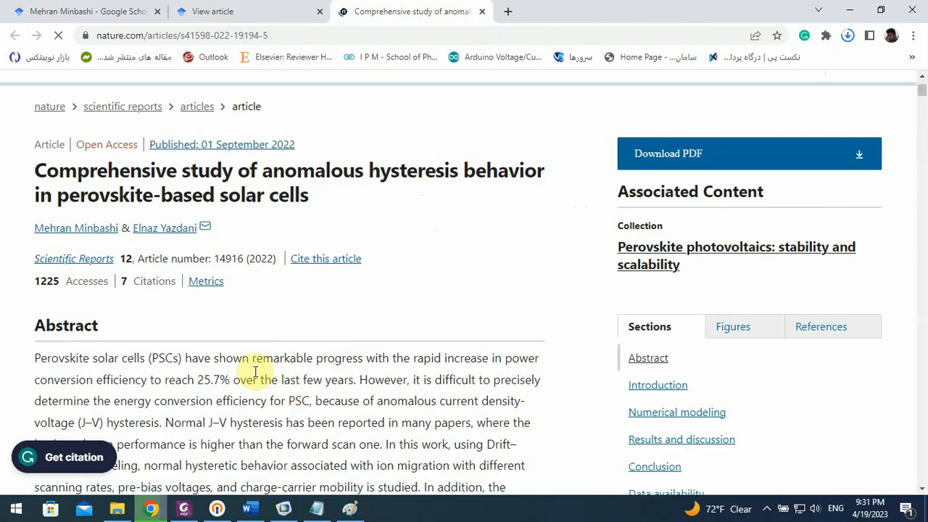
mouse_move(150, 510)
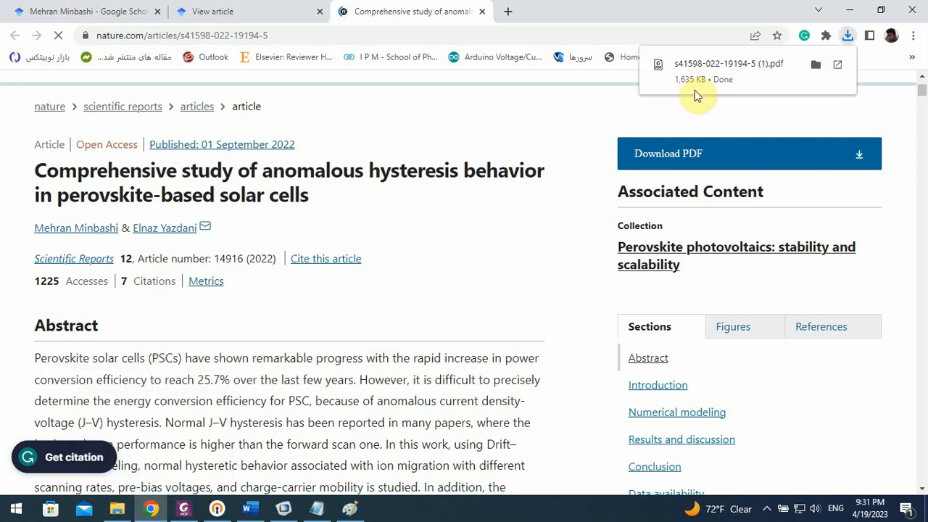
left_click(716, 75)
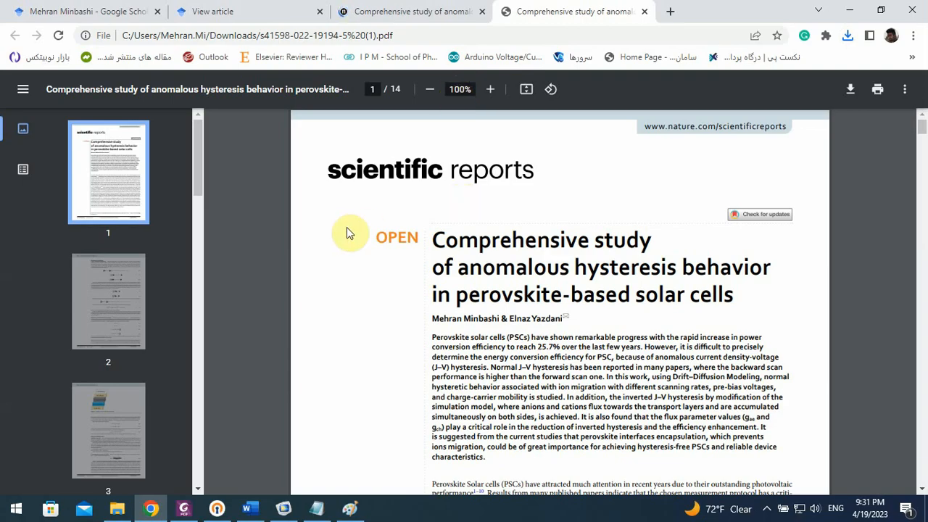
Find Table 1 with the electro-optical parameters on page 4 of the PDF and enlarge the page to 150%.
scroll(300, 261, "down", 20)
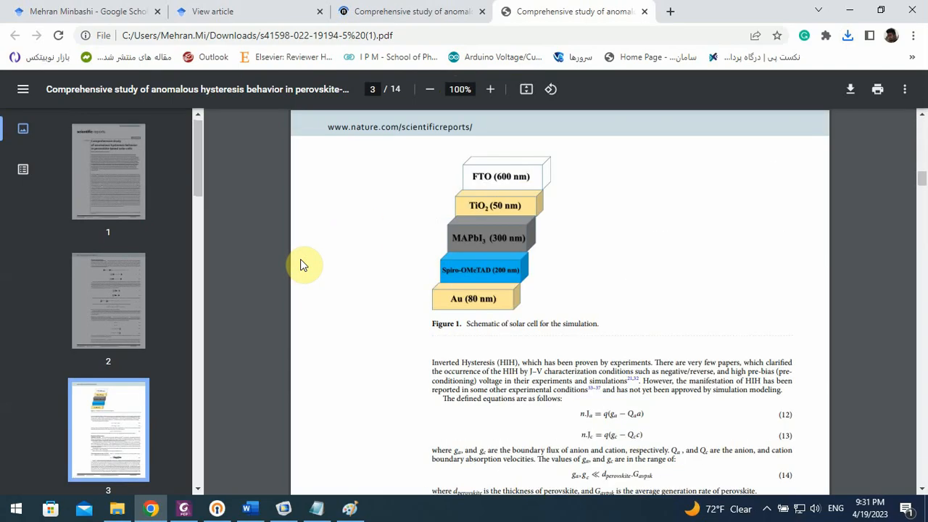
scroll(300, 258, "down", 15)
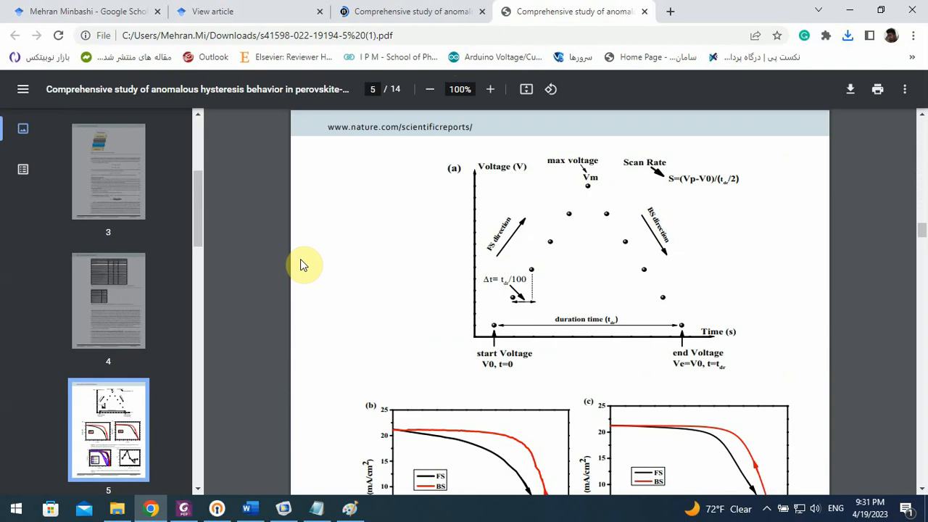
scroll(300, 259, "up", 6)
scroll(300, 259, "up", 1)
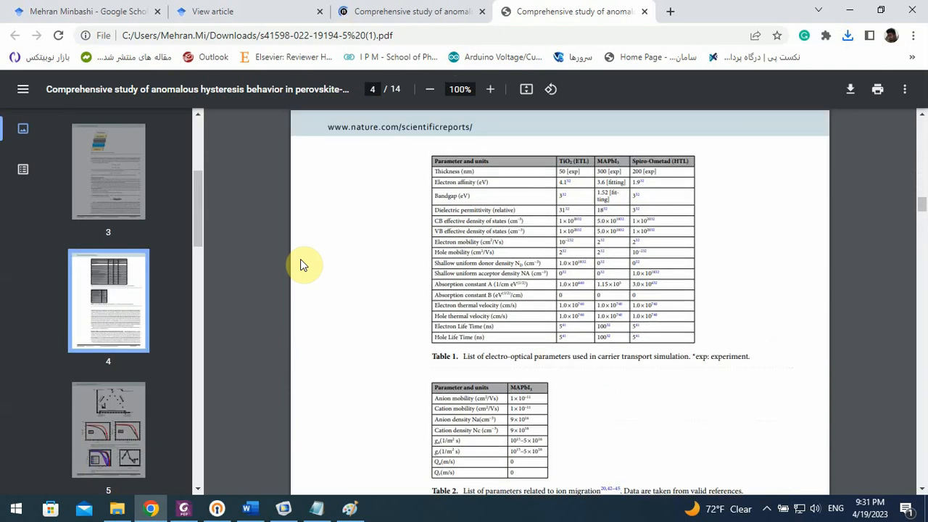
left_click(488, 89)
left_click(488, 89)
left_click(488, 89)
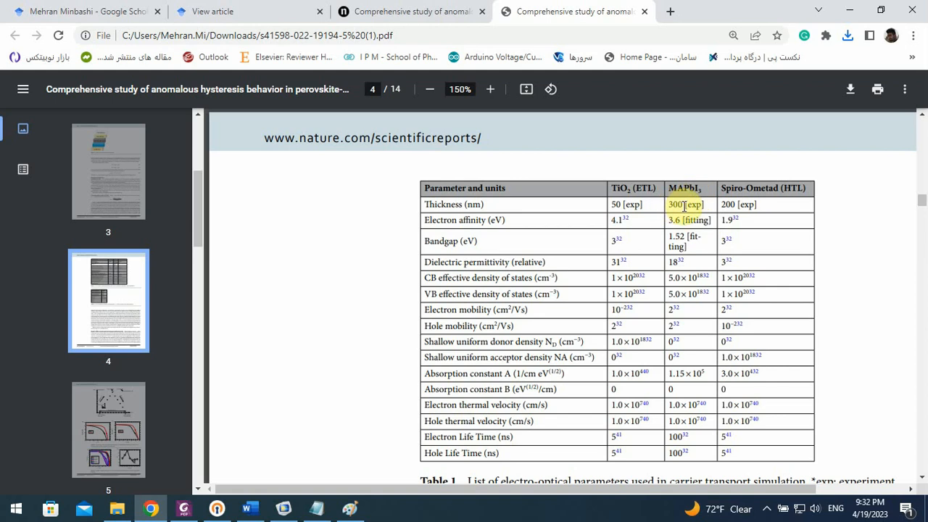
Switch to COMSOL Multiphysics and set the thickness_PVK expression in Parameters 1 to 300[nm].
left_click(283, 508)
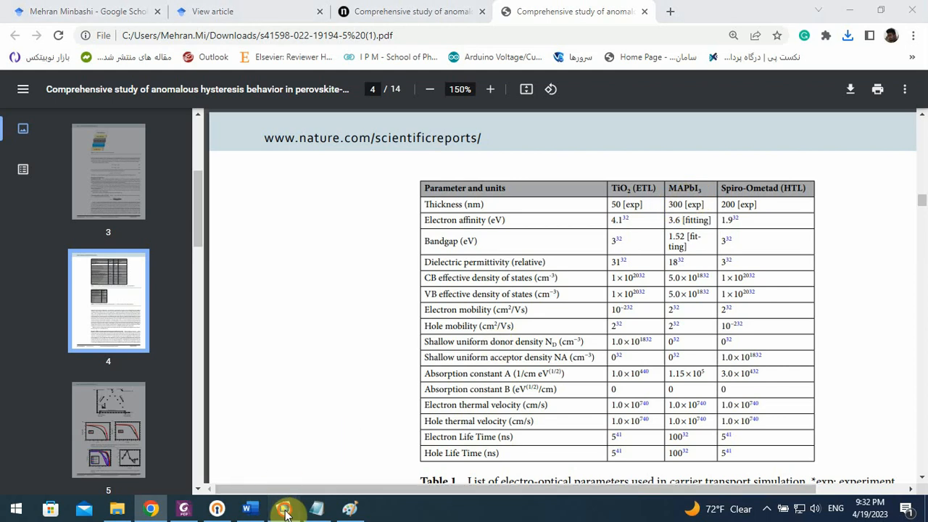
scroll(194, 221, "up", 1)
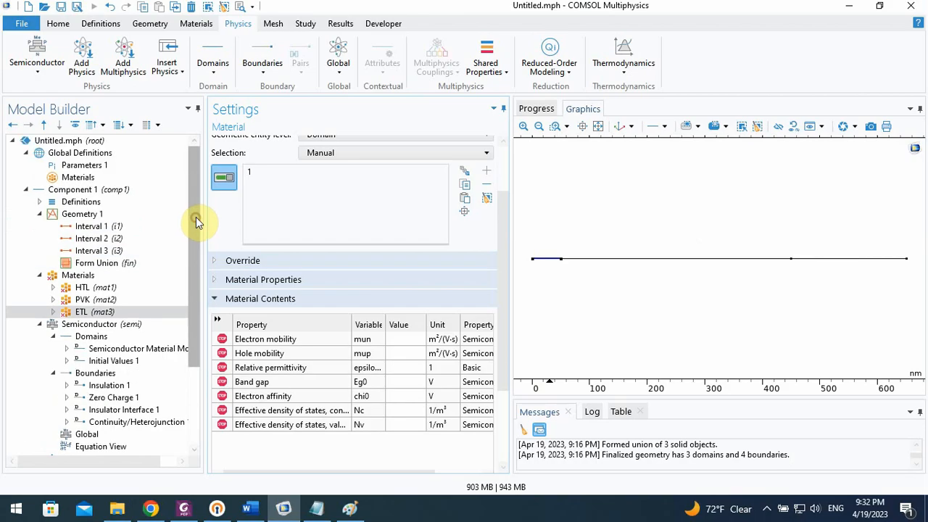
left_click(91, 165)
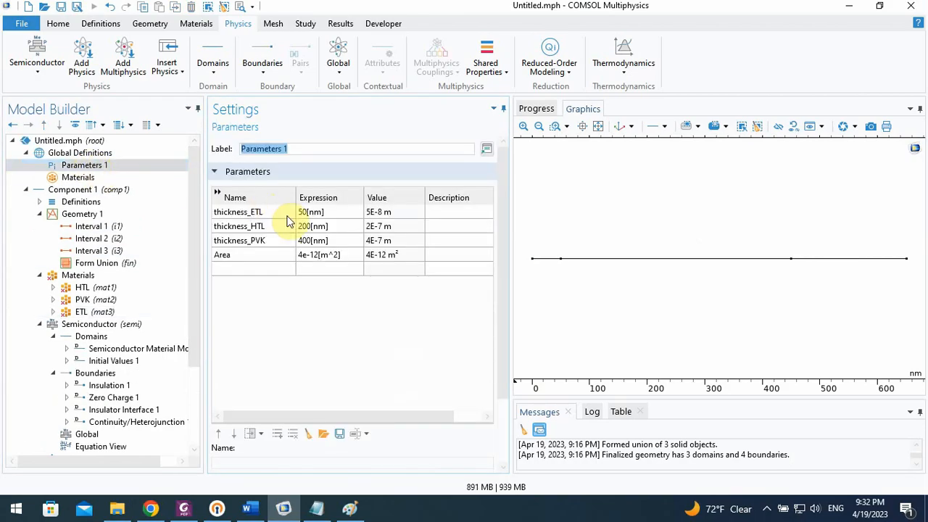
left_click(305, 243)
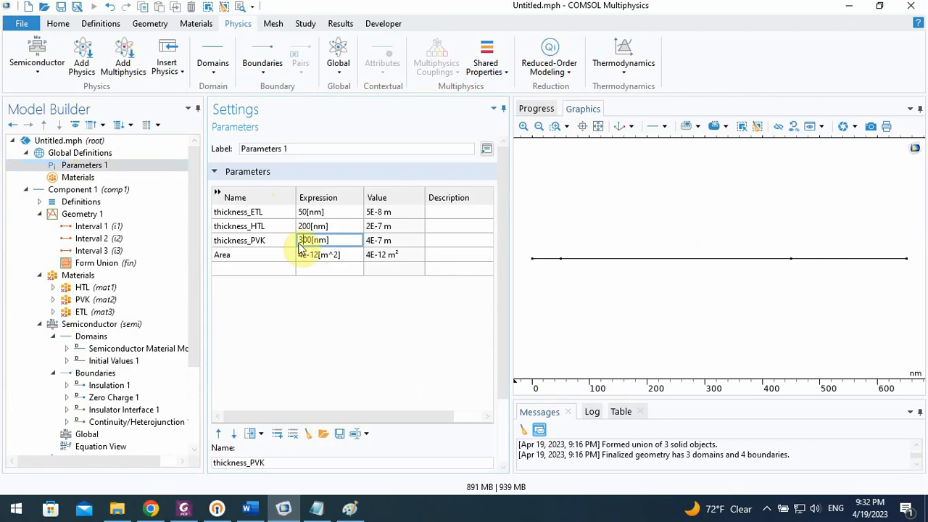
left_click(308, 227)
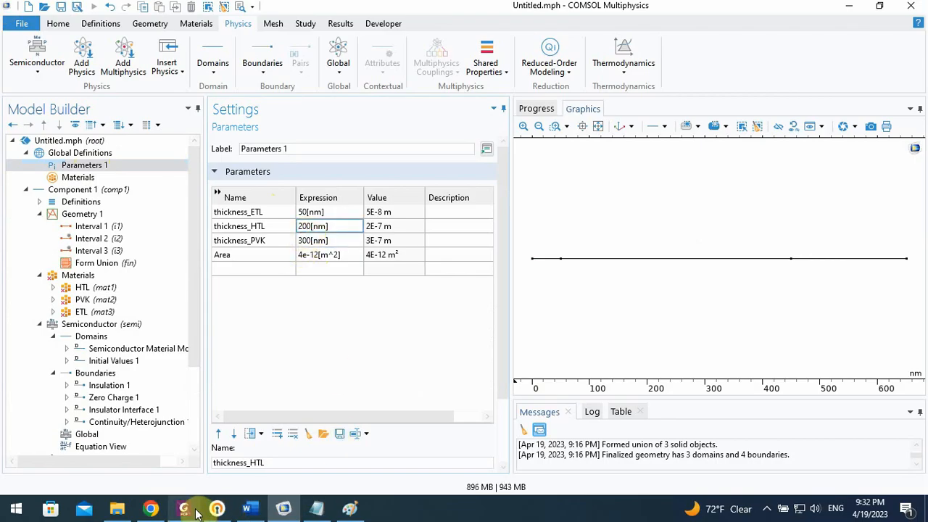
Compare the layer thicknesses in Parameters 1 with those listed in Table 1 of the article PDF.
left_click(151, 510)
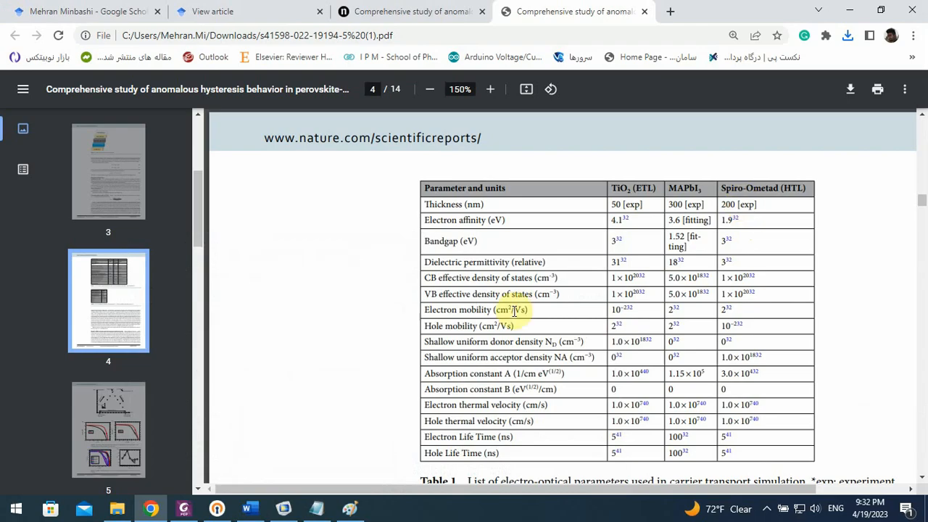
left_click(290, 505)
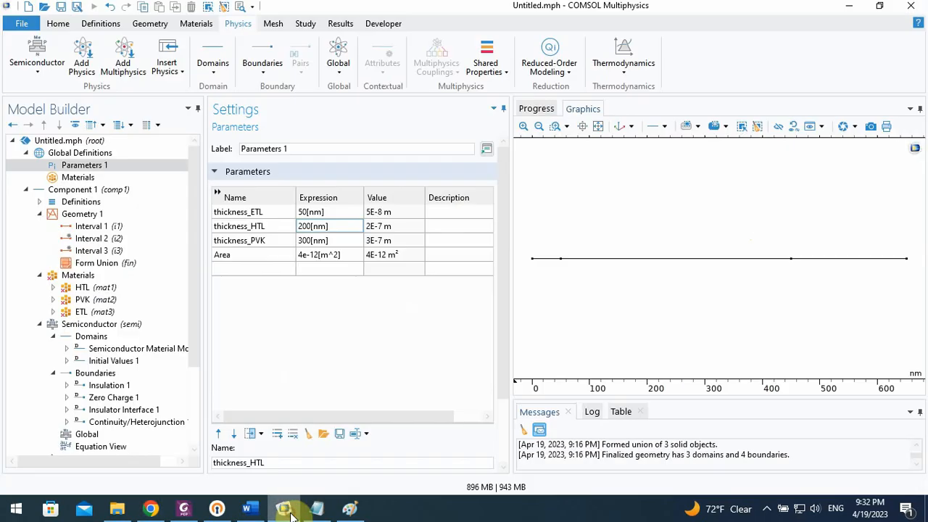
left_click(307, 226)
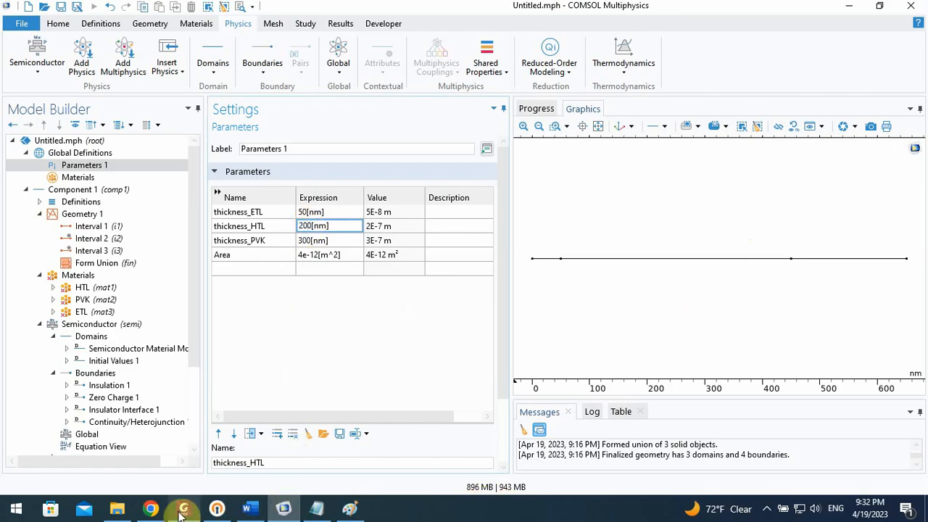
left_click(151, 510)
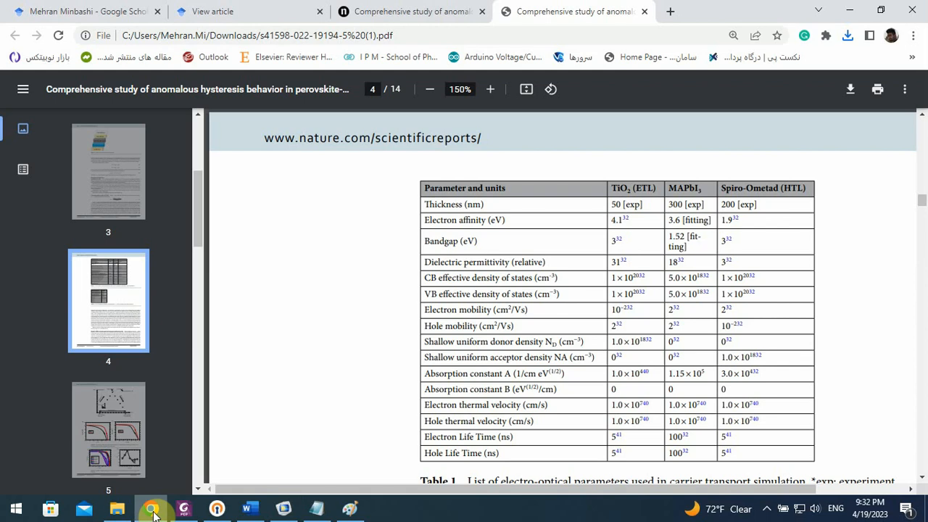
left_click(152, 510)
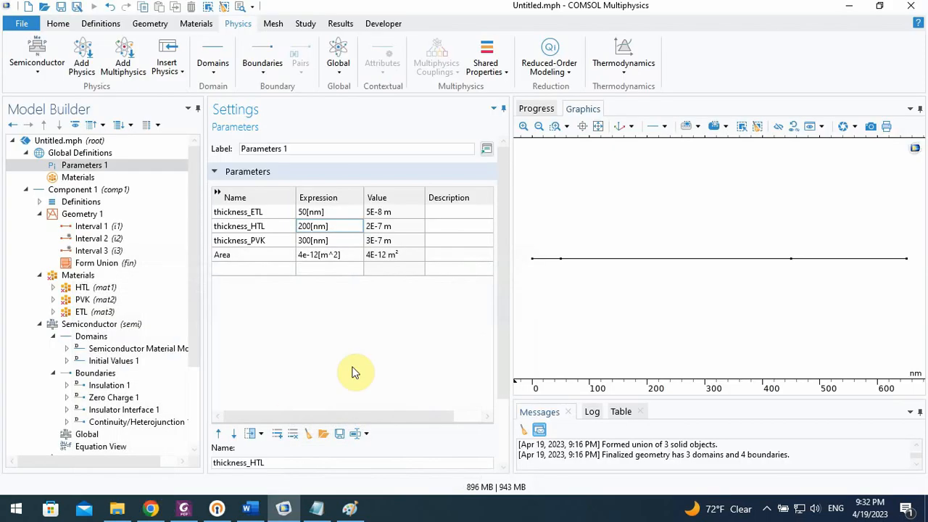
left_click(767, 509)
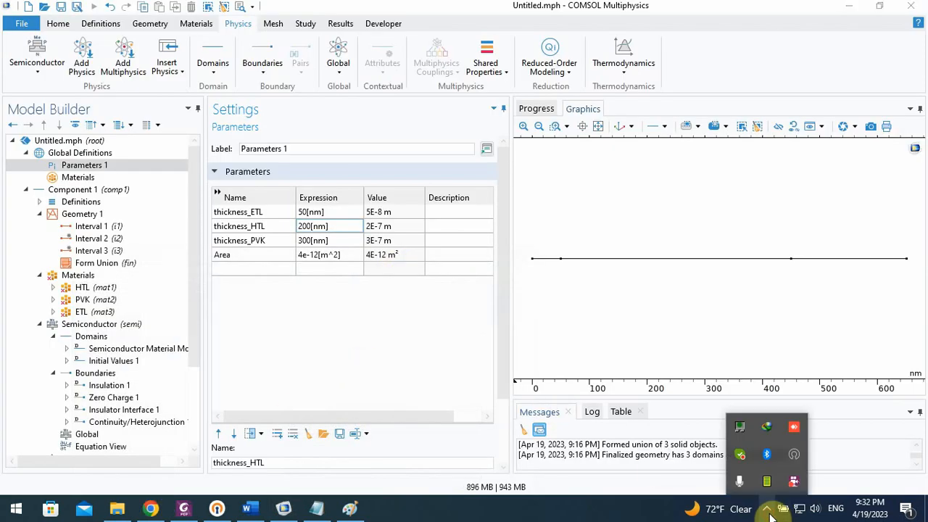
right_click(793, 481)
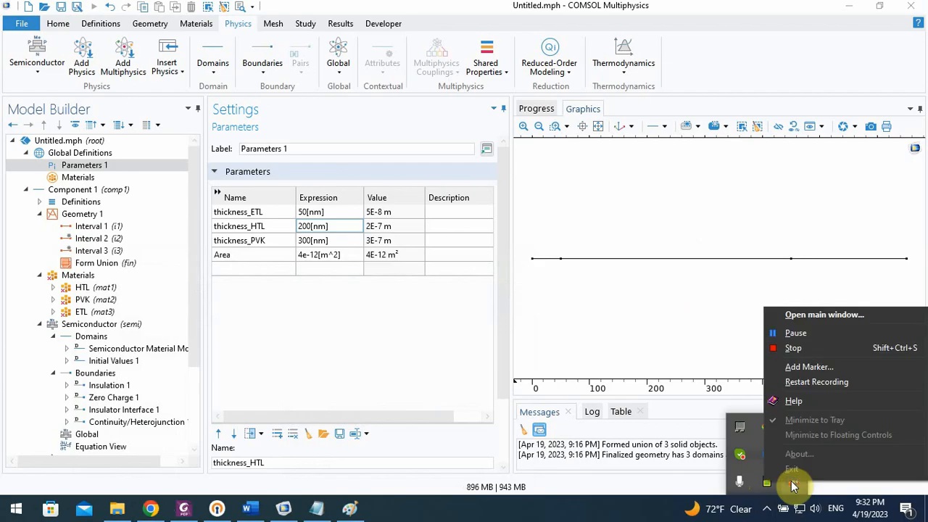
left_click(795, 334)
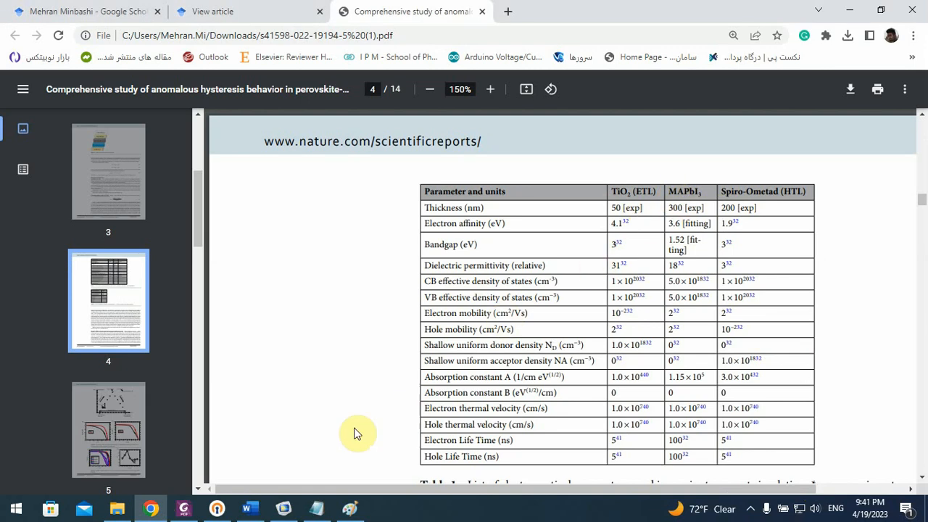
mouse_move(285, 509)
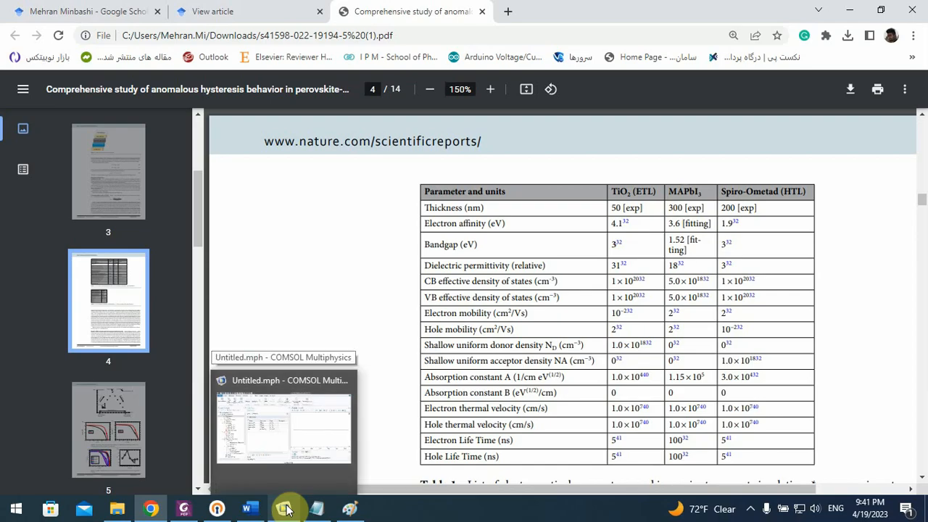
Check the thickness expressions in COMSOL's Parameters 1 once more and return to Table 1 in the article PDF.
left_click(288, 510)
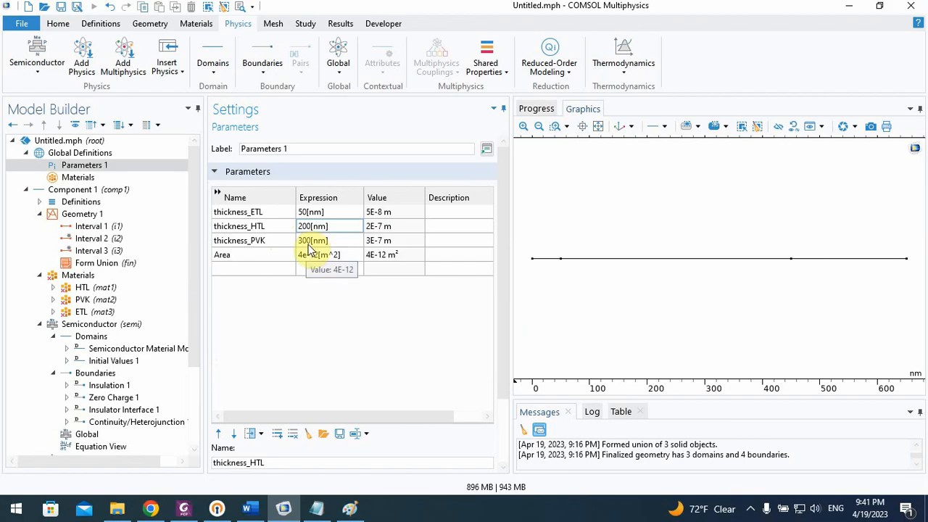
left_click(190, 510)
left_click(191, 511)
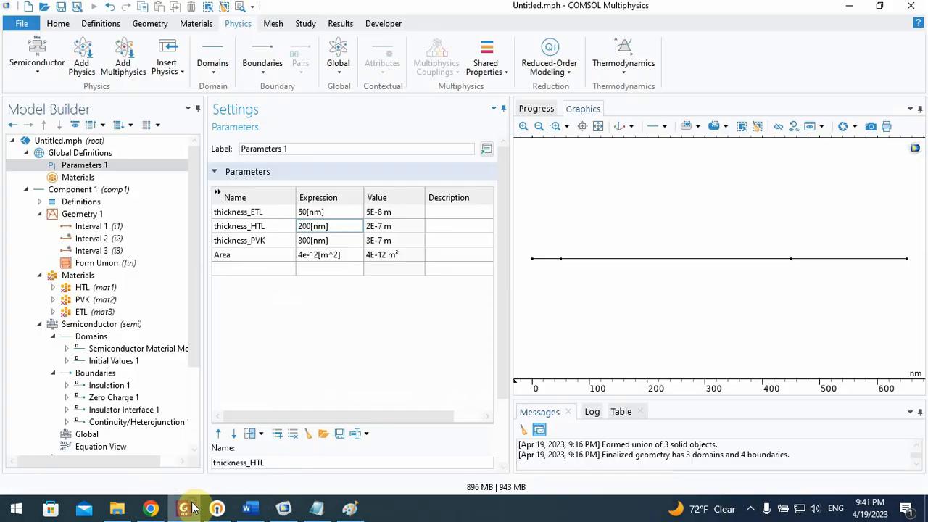
left_click(190, 511)
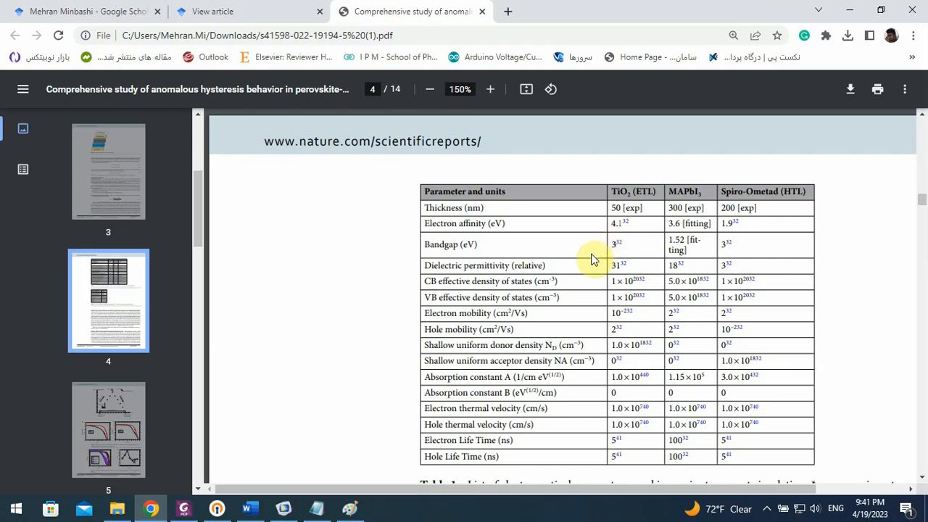
Switch to COMSOL Multiphysics and set the ETL material's band gap to 3[V].
left_click(298, 504)
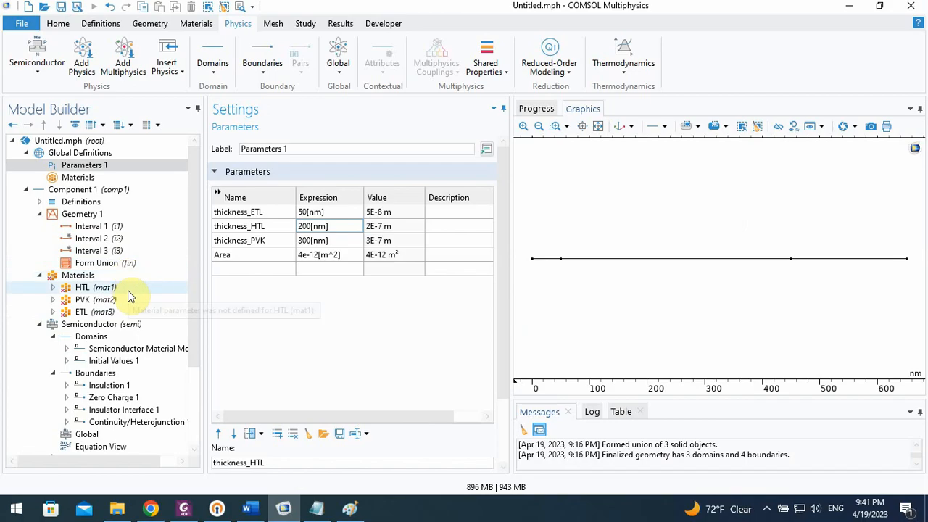
left_click(119, 300)
left_click(105, 313)
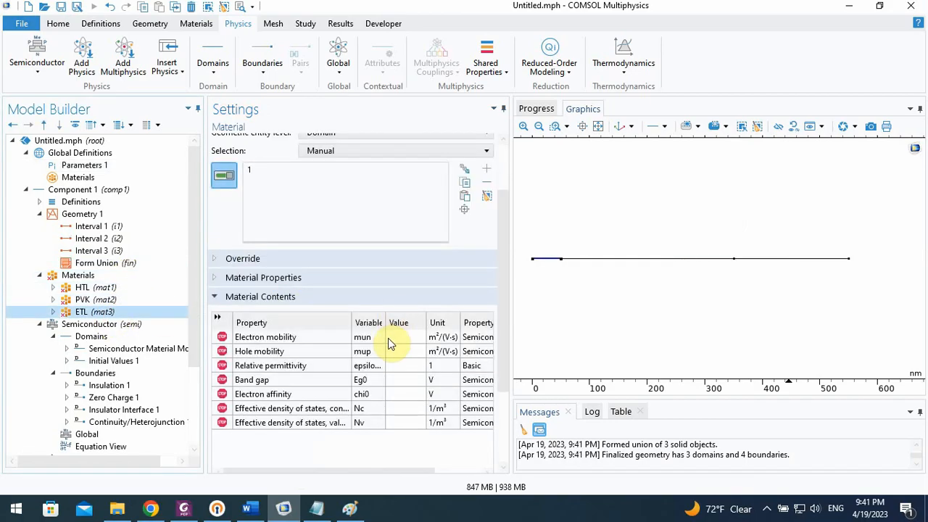
left_click(391, 386)
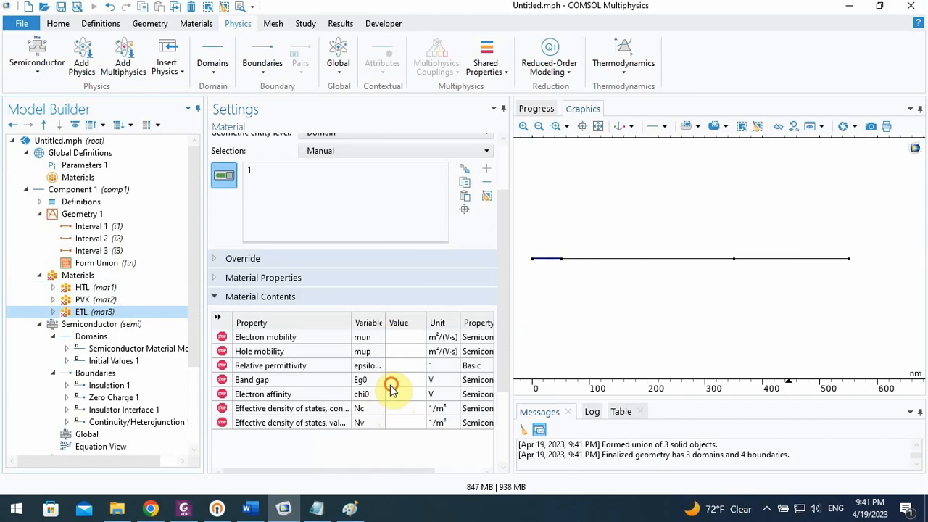
type("3[V")
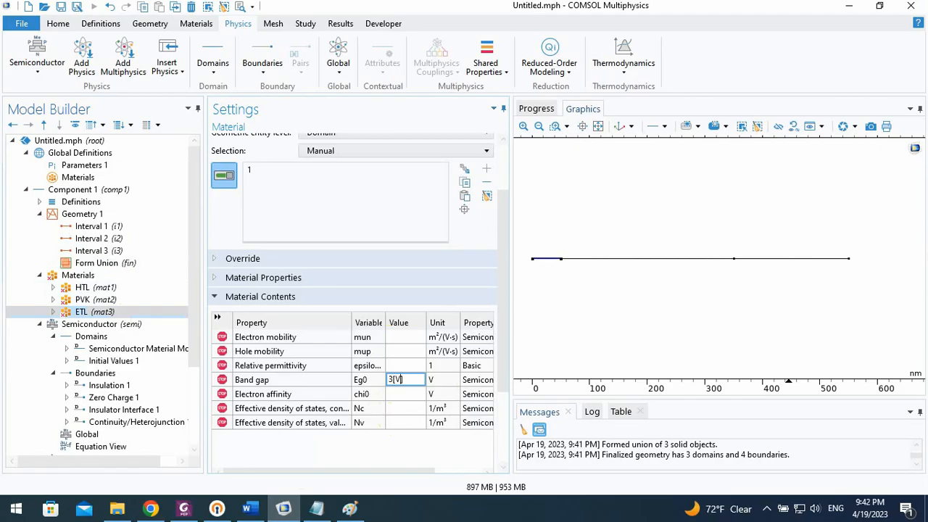
Look up the TiO2 electron affinity in the article's Table 1 and set the ETL material's electron affinity to 4.1[V] in COMSOL.
left_click(399, 396)
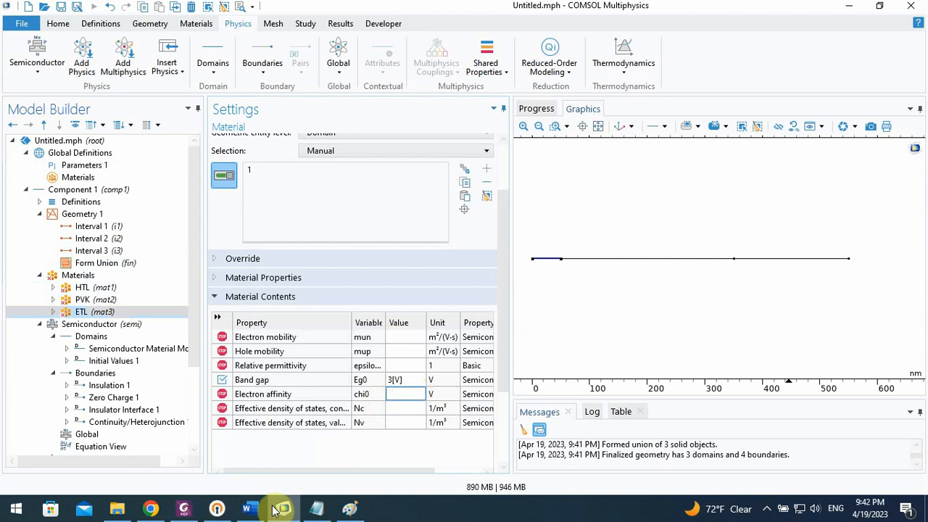
left_click(151, 510)
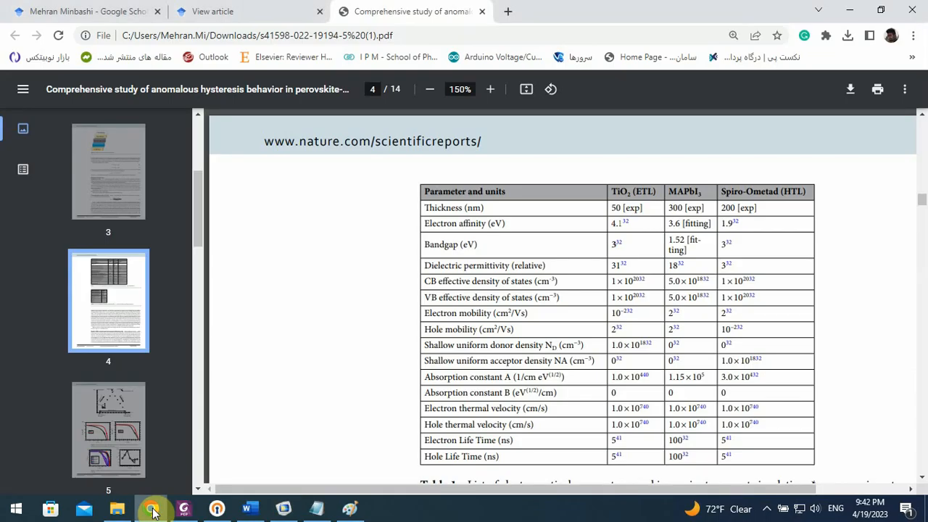
left_click_drag(153, 513, 274, 516)
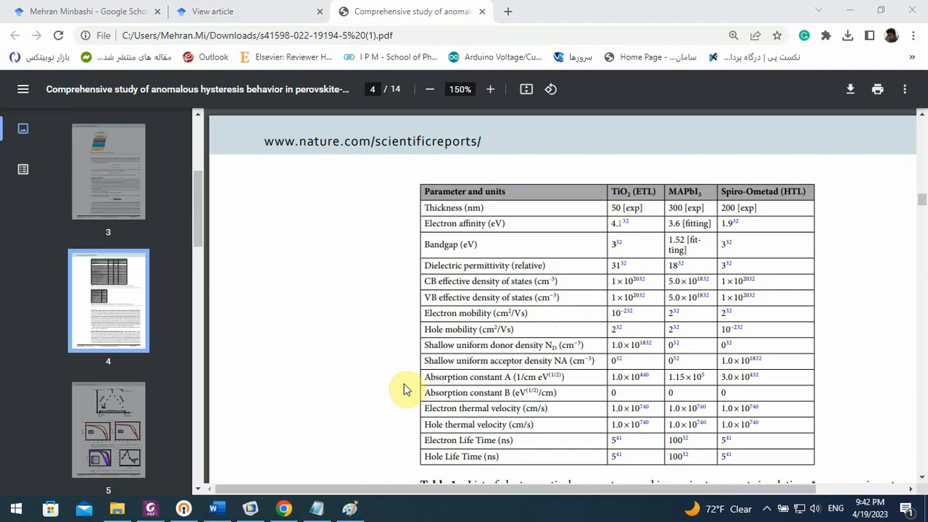
left_click(250, 509)
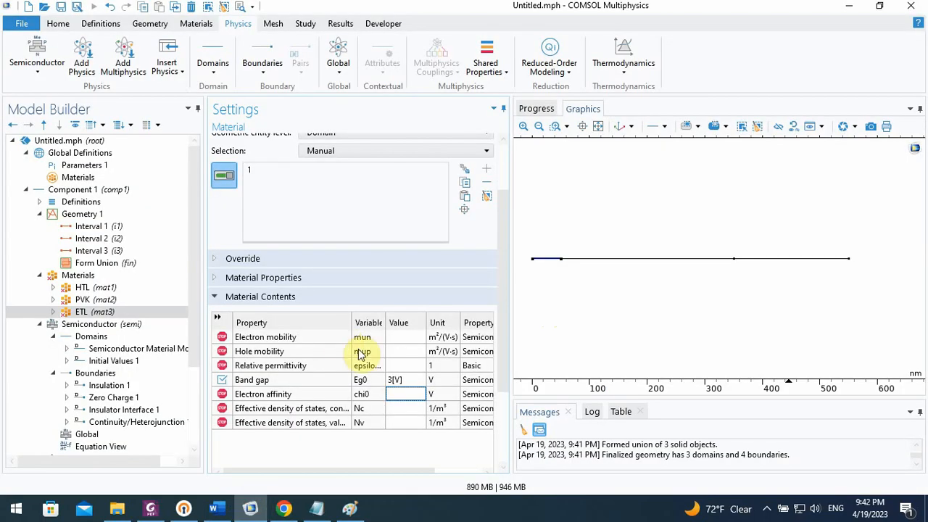
type("4.1")
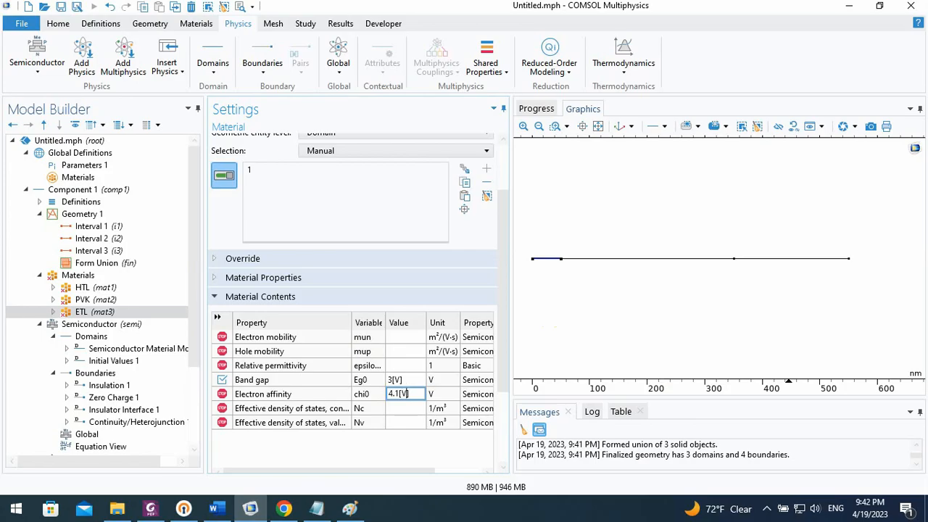
type("[V]")
key("Return")
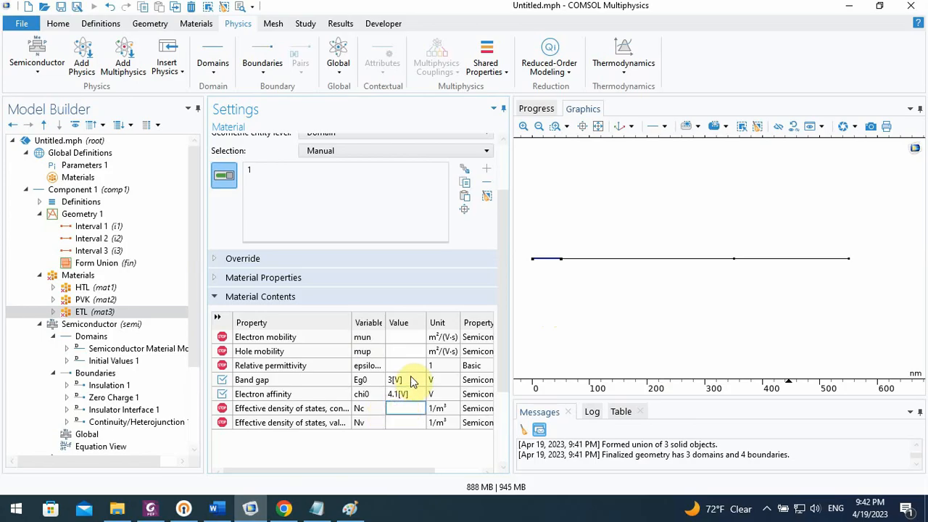
Look up the TiO2 dielectric permittivity in the article's Table 1 and set the ETL material's relative permittivity to 31.
left_click(287, 510)
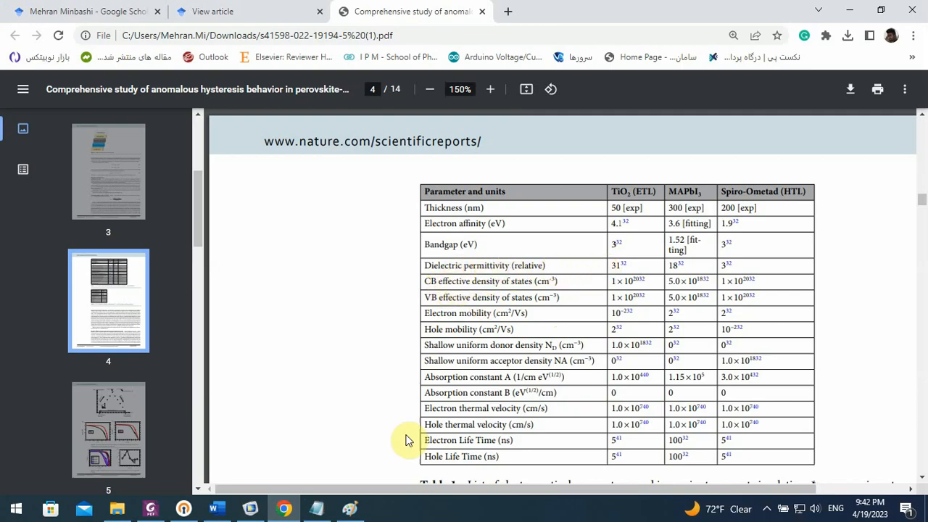
left_click(250, 509)
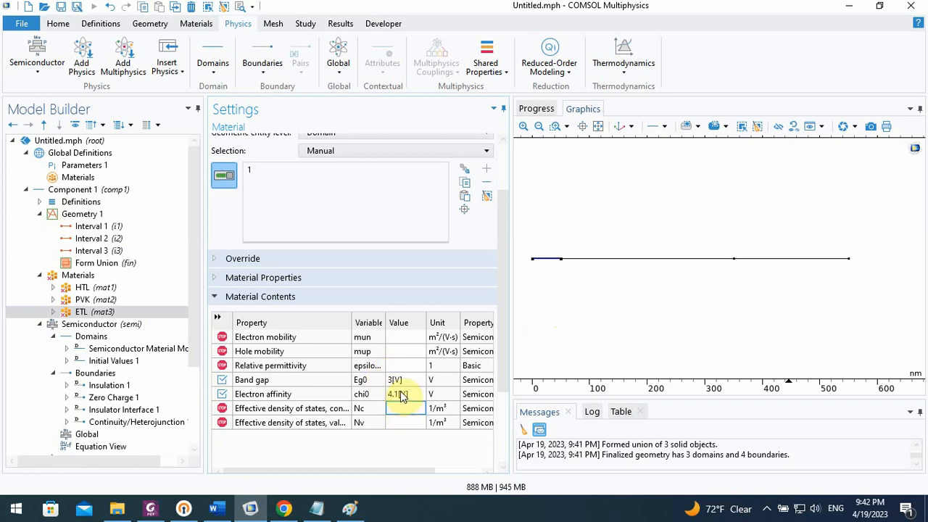
left_click(401, 367)
type("31")
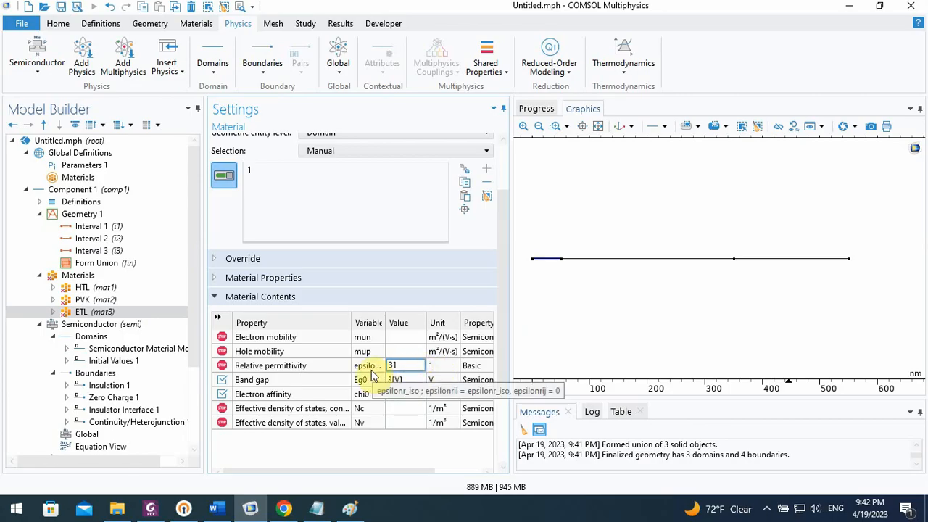
left_click(400, 365)
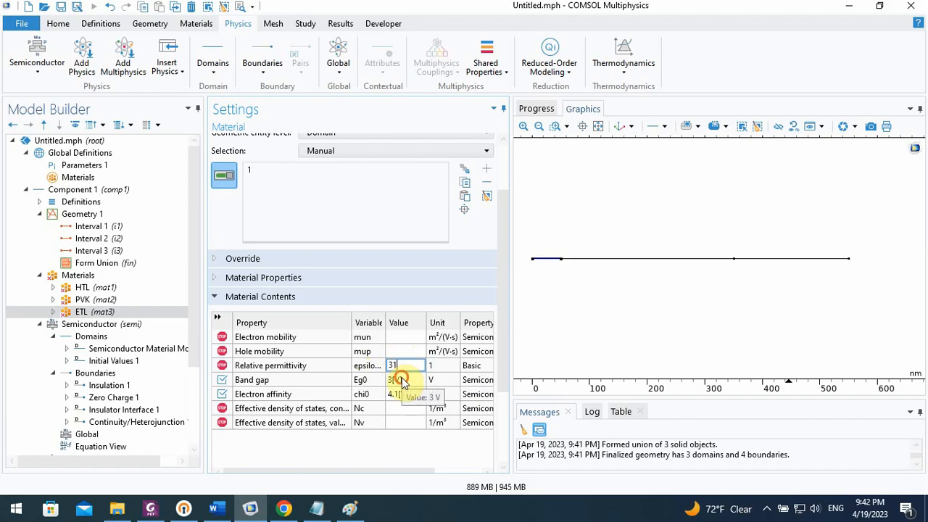
left_click(402, 381)
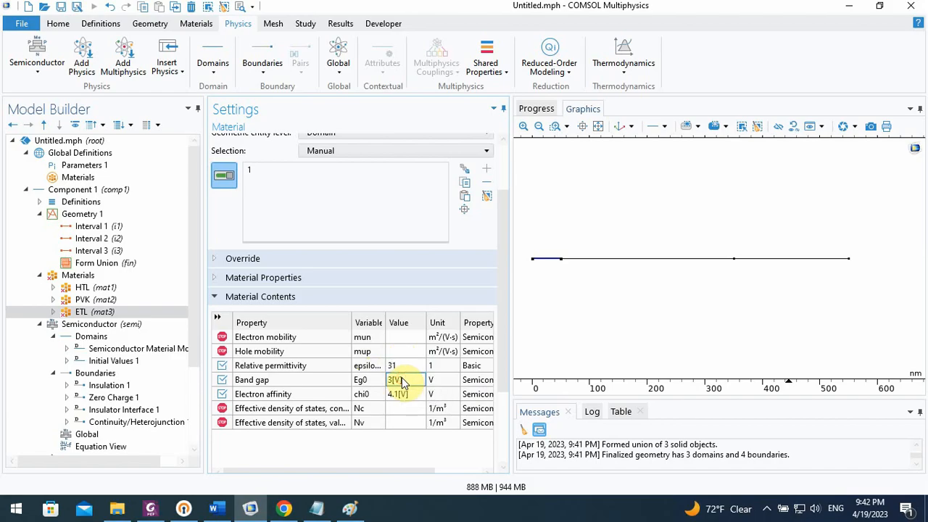
Look up the TiO2 effective densities of states in Table 1 and enter 1e20 for both Nc and Nv of the ETL material.
left_click(283, 510)
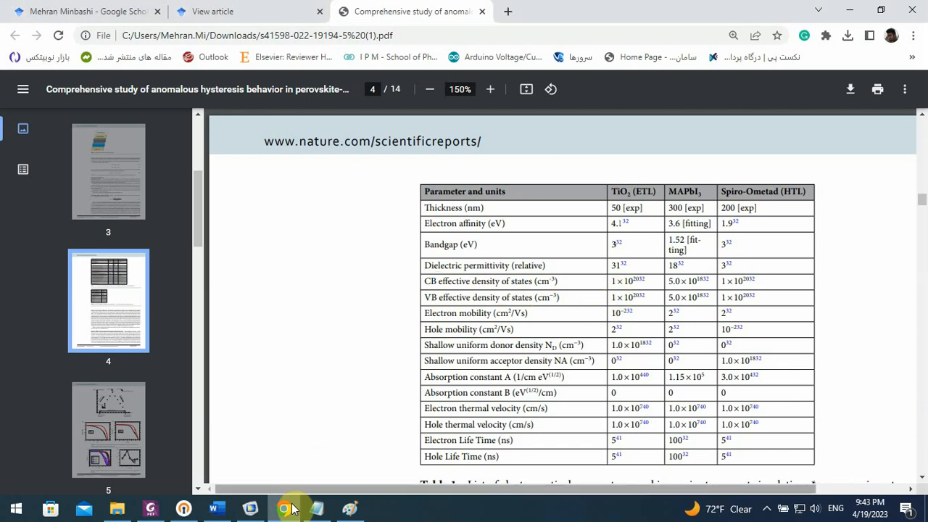
left_click_drag(611, 281, 631, 283)
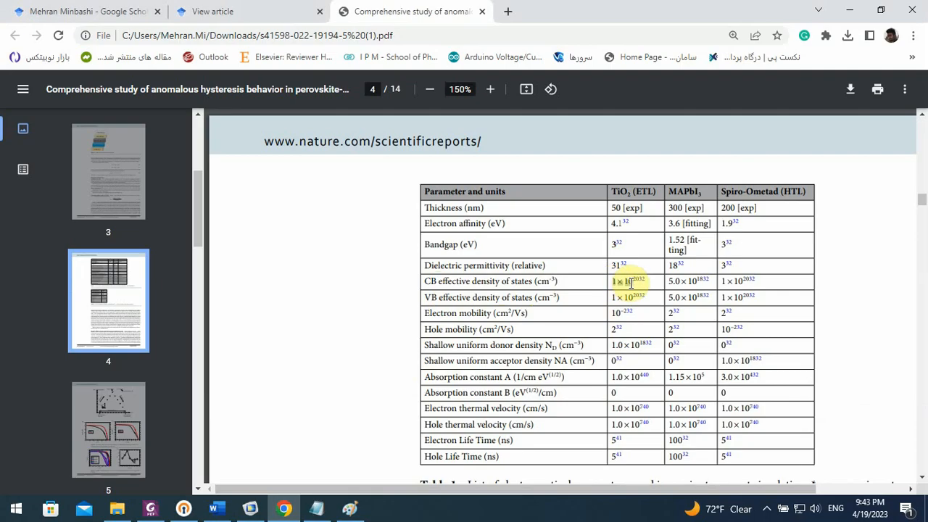
left_click(250, 509)
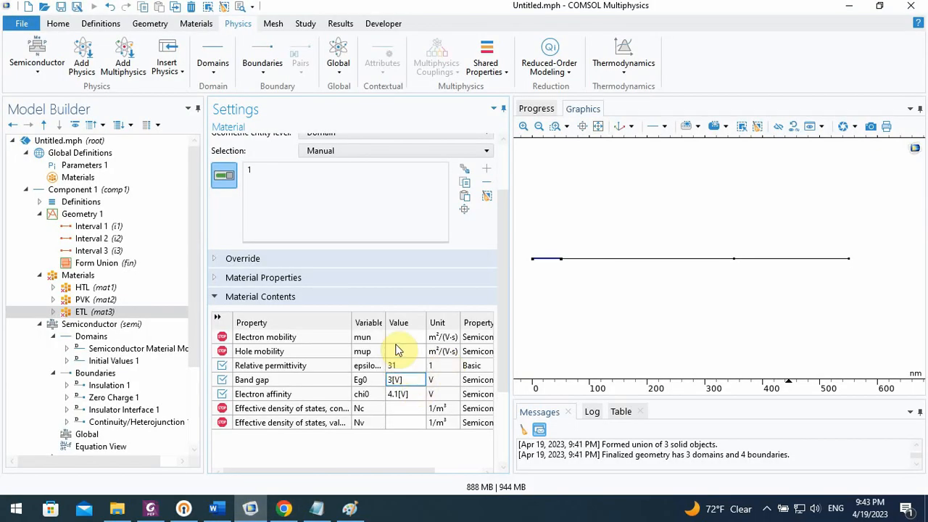
left_click(398, 408)
type("1e20")
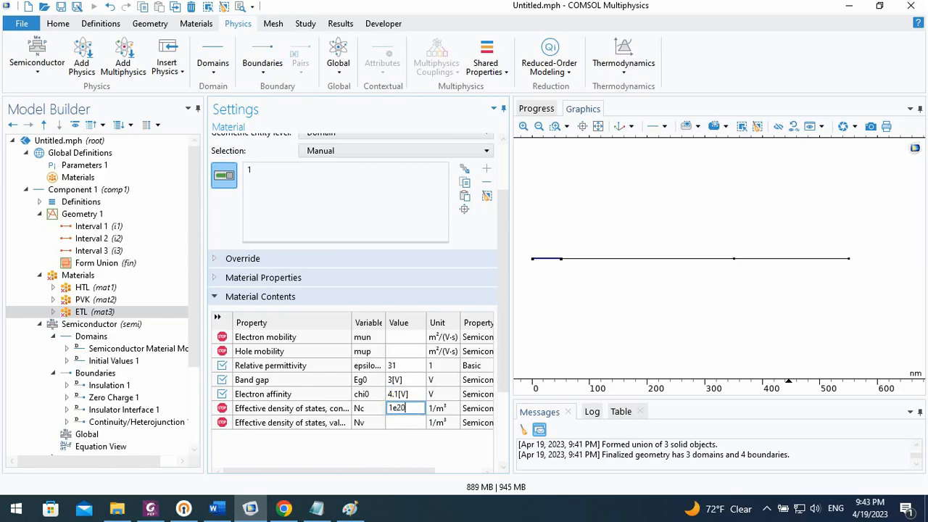
left_click(400, 423)
type("1e20")
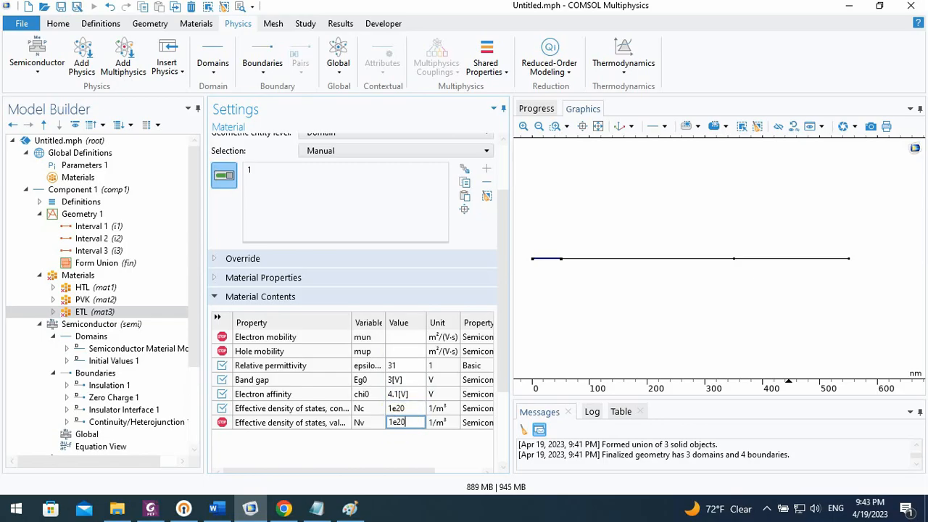
left_click(405, 408)
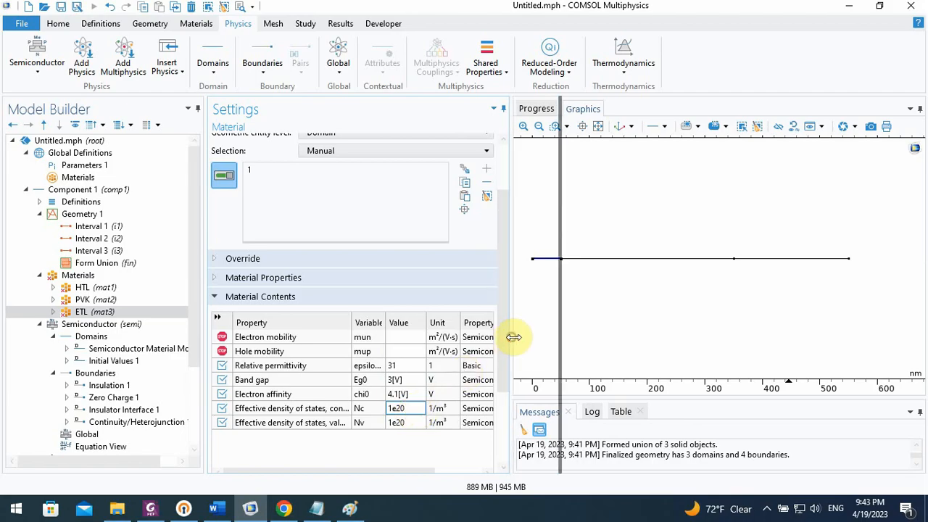
Check the density-of-states unit in Table 1, append [1/cm^3] to the ETL material's Nc and Nv values, and widen the value column.
left_click_drag(514, 336, 566, 335)
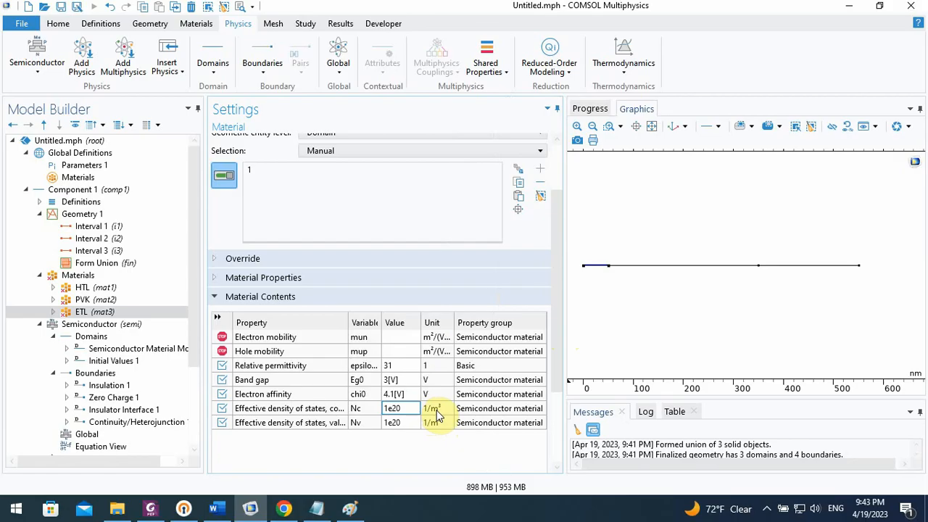
left_click(284, 508)
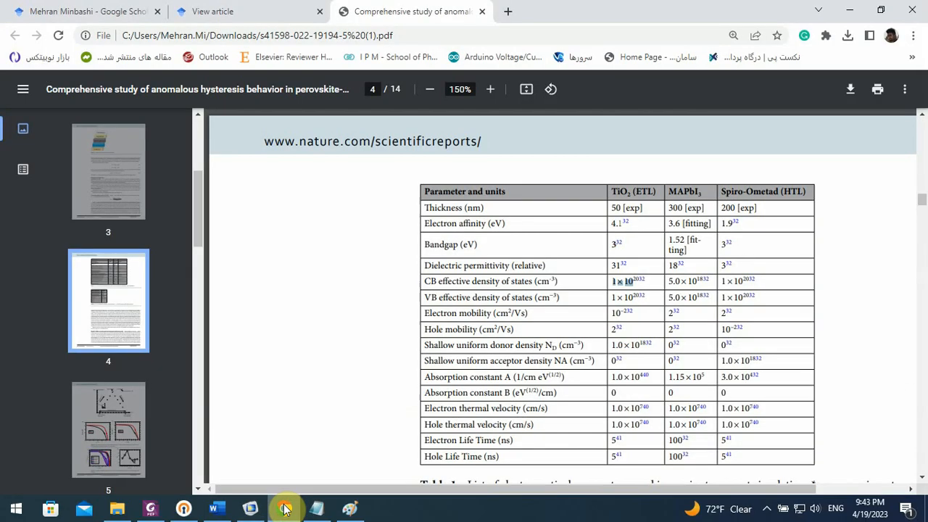
left_click_drag(535, 282, 547, 287)
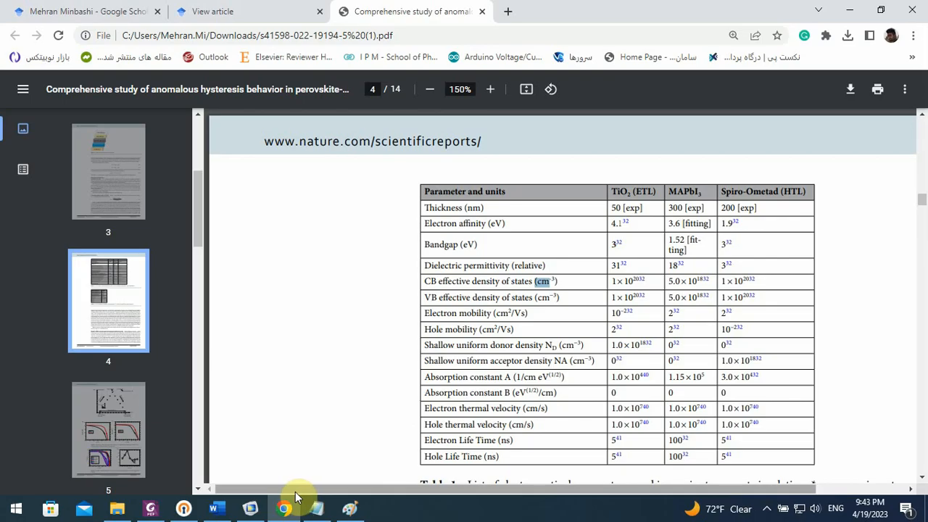
left_click(250, 508)
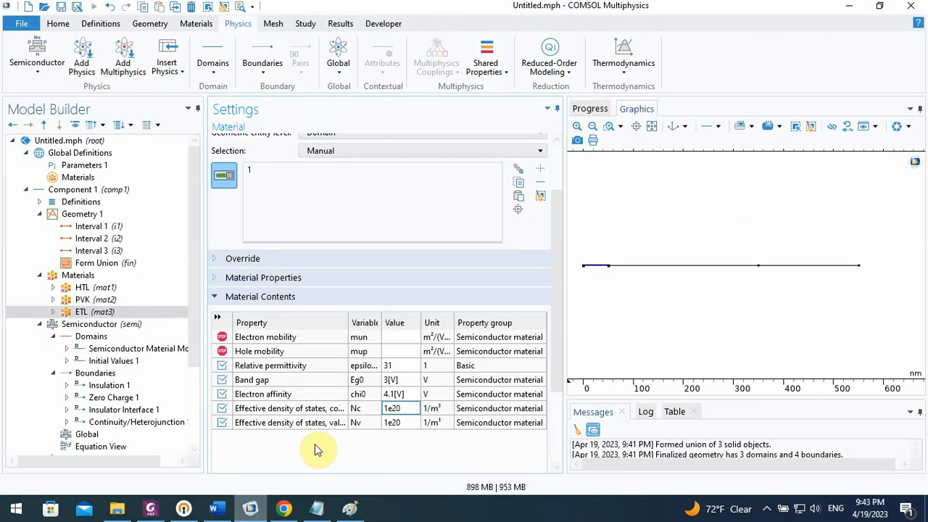
double_click(399, 408)
left_click(403, 409)
type("[]")
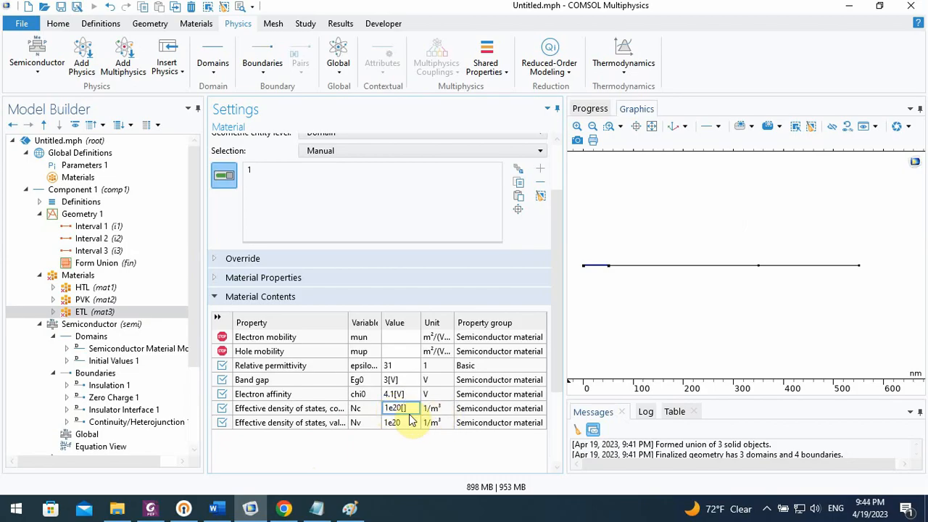
type("1/")
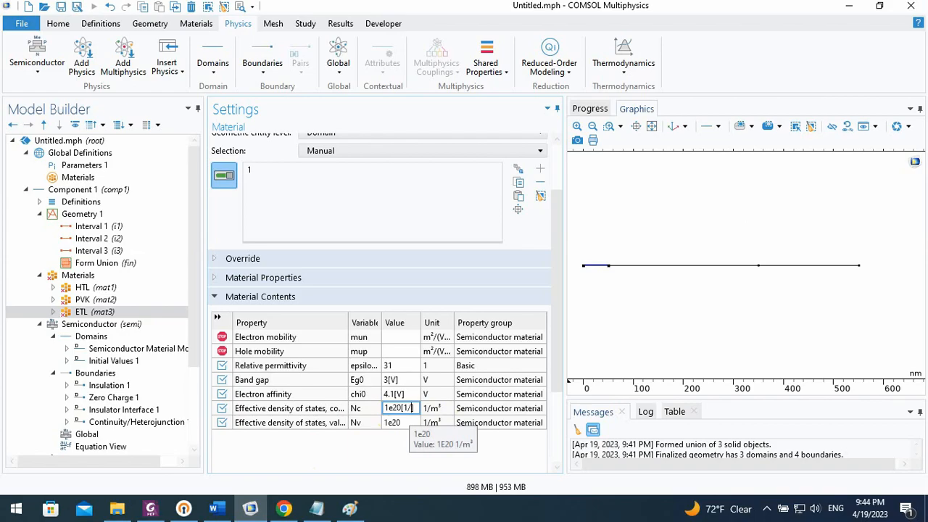
type("cm^3")
left_click(406, 423)
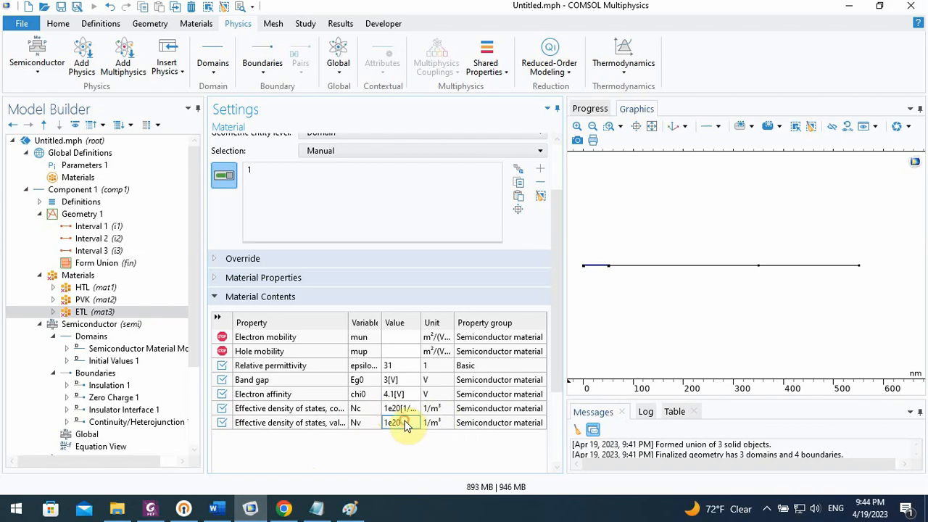
left_click(400, 415)
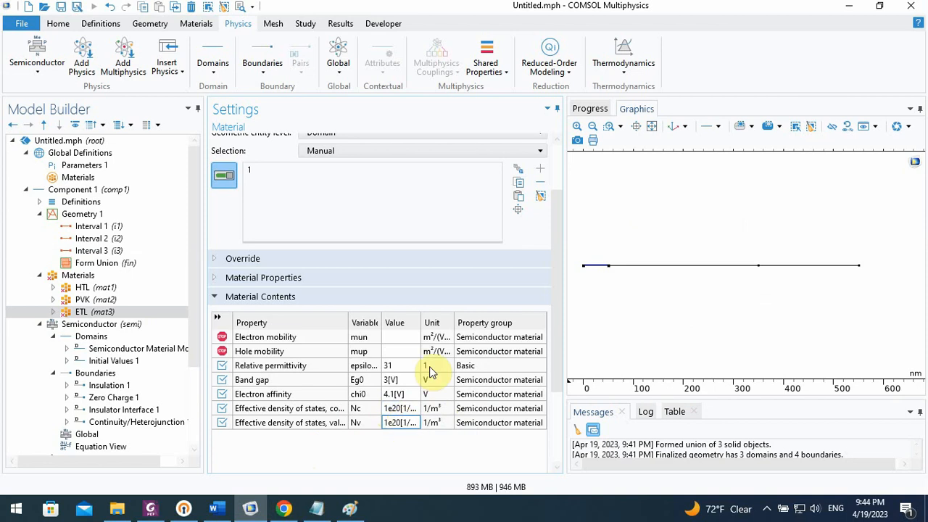
left_click_drag(421, 322, 447, 323)
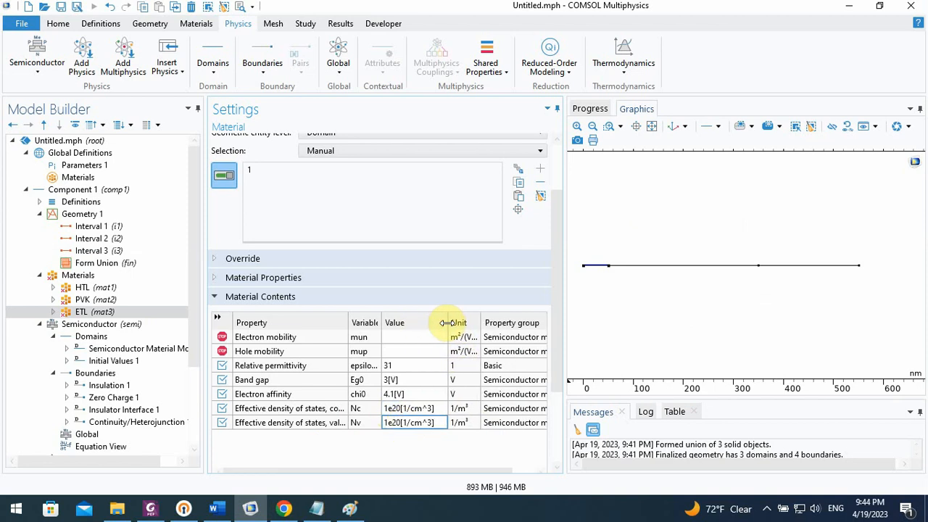
Look up the TiO2 electron mobility in the article's Table 1 and enter 1e-2 as the ETL material's electron mobility in COMSOL.
left_click(396, 351)
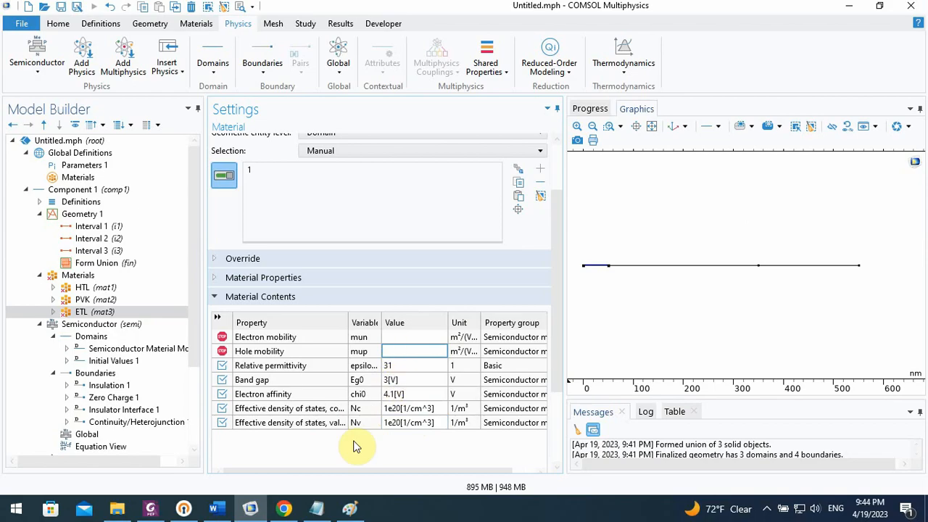
left_click(283, 509)
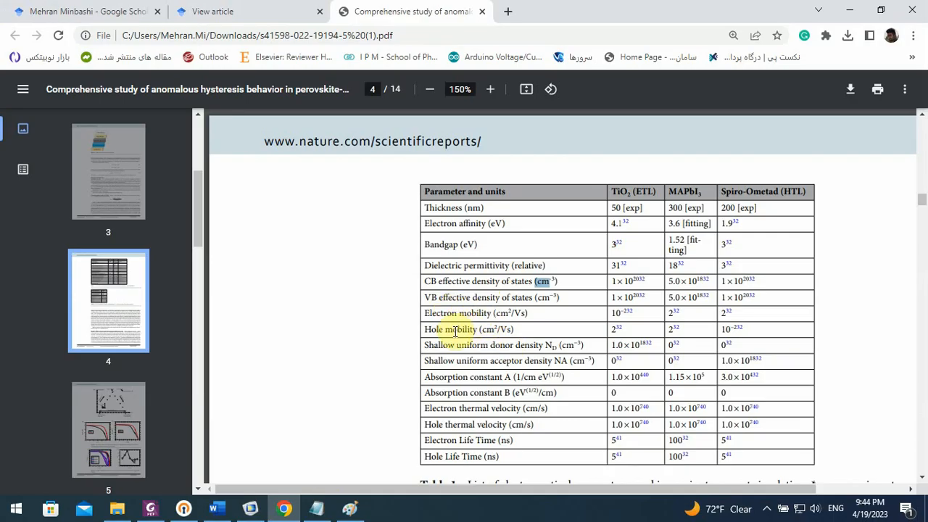
left_click(611, 312)
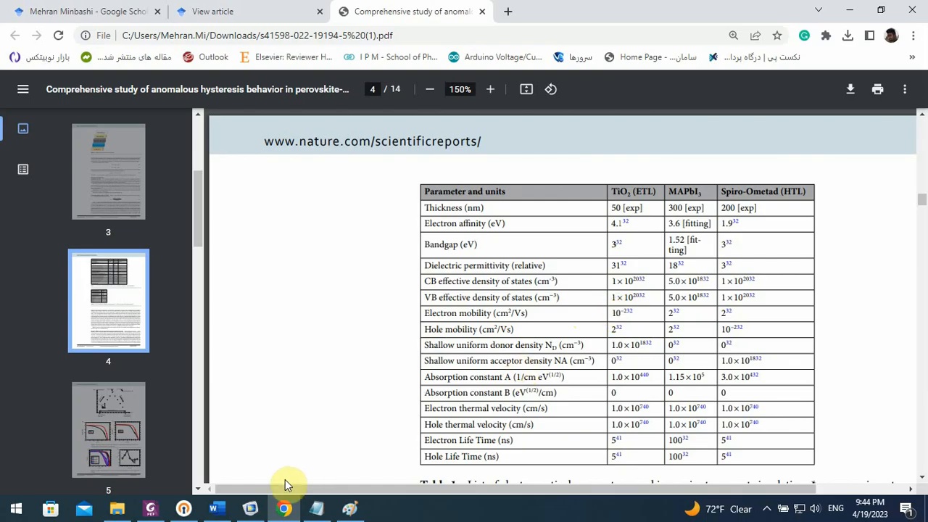
left_click(257, 512)
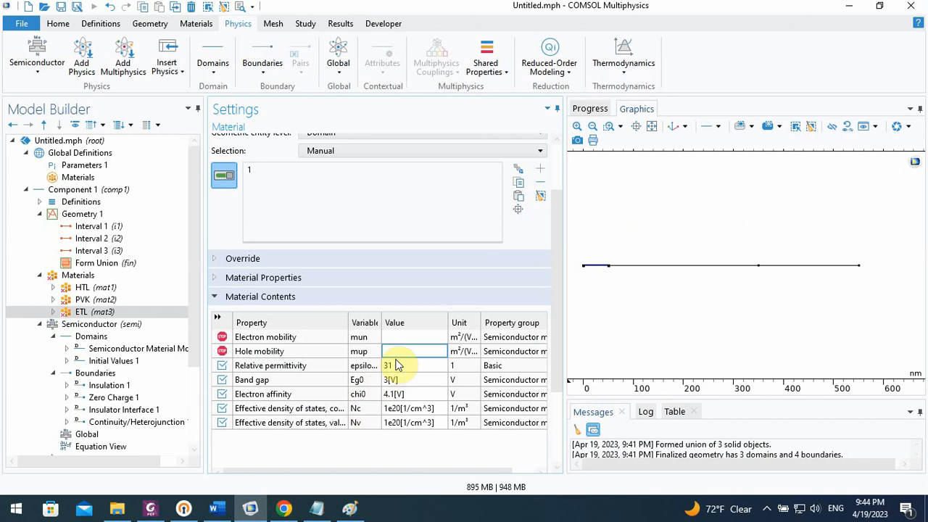
left_click(406, 337)
type("1e-2[")
Check the mobility unit in Table 1 and complete the ETL material's electron mobility as 1e-2[cm^2/(V*s)].
left_click(283, 510)
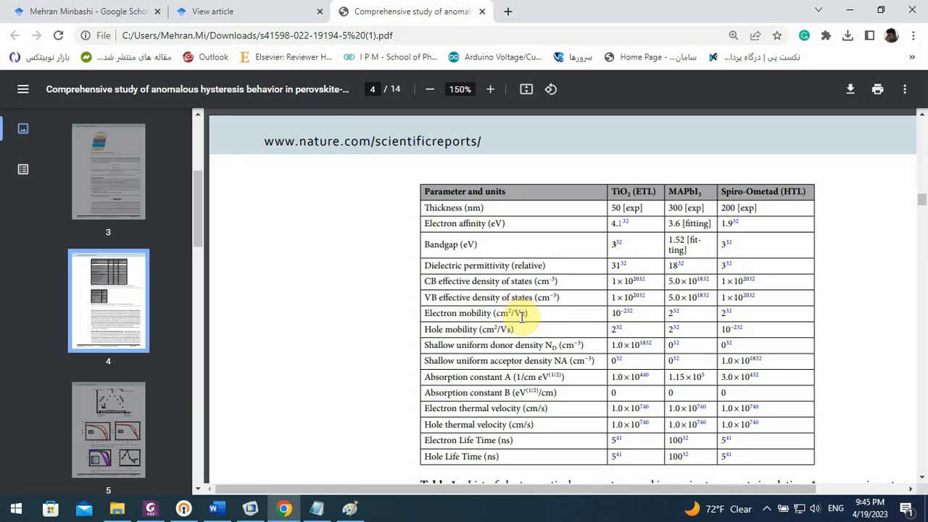
left_click(282, 509)
left_click(505, 287)
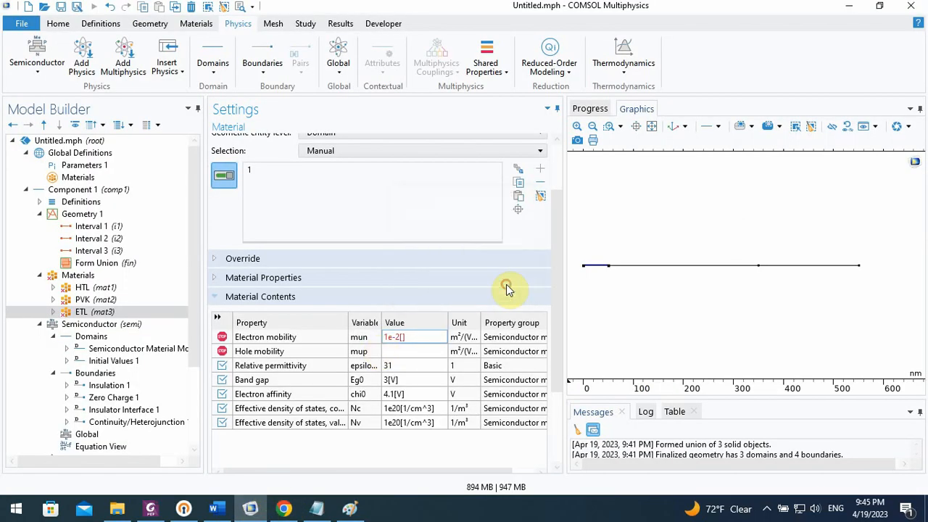
left_click(410, 338)
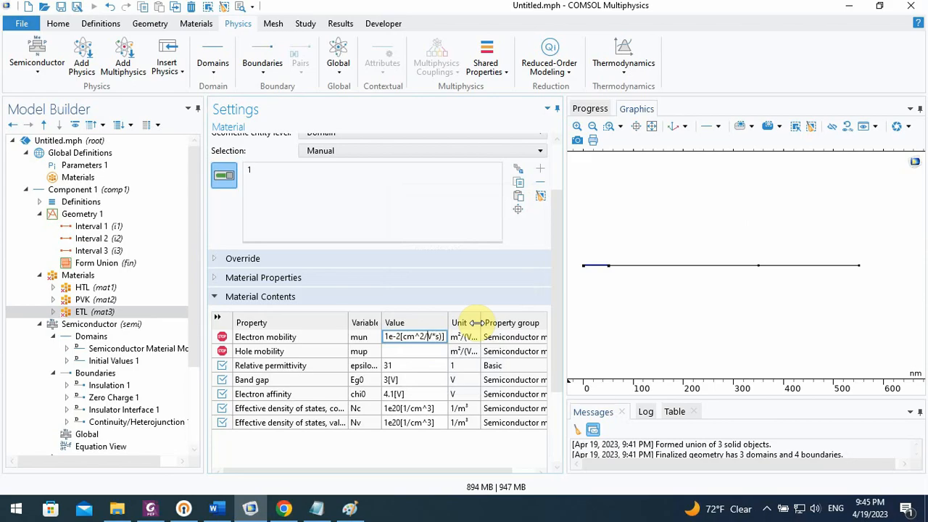
left_click(432, 352)
Look up the TiO2 hole mobility in Table 1 and reuse the electron mobility expression 1e-2[cm^2/(V*s)] for the ETL material's hole mobility.
left_click(409, 338)
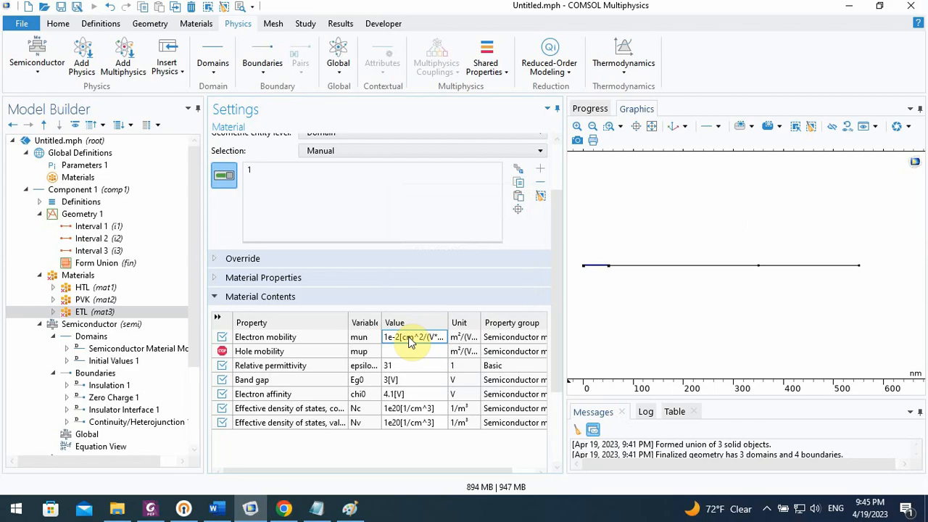
left_click(282, 510)
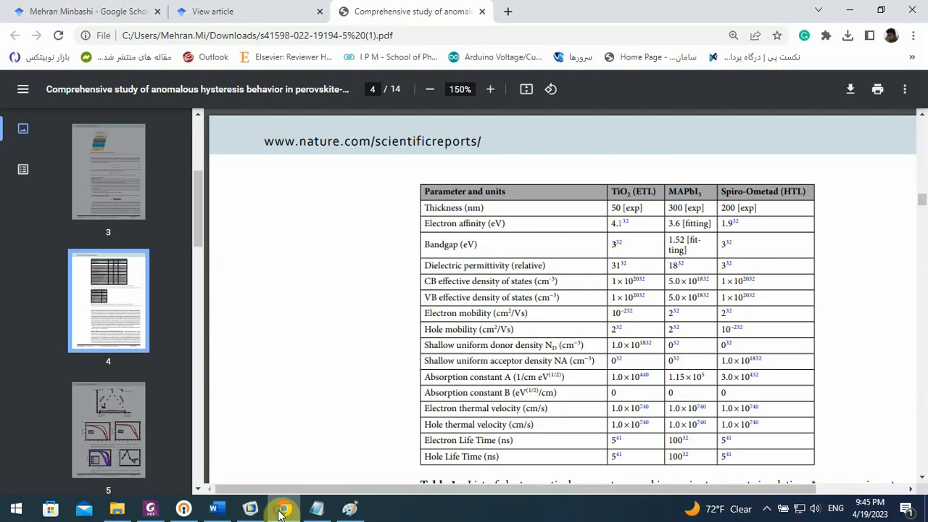
left_click(283, 512)
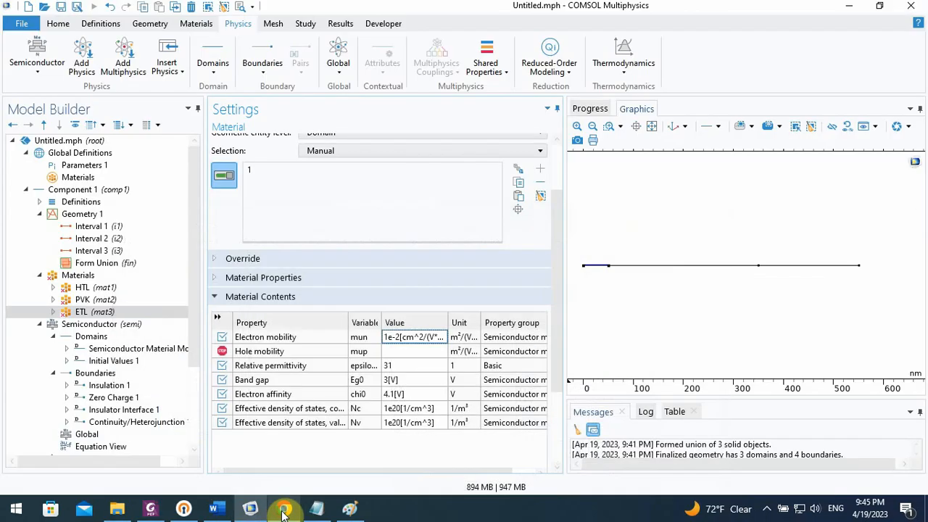
left_click(421, 354)
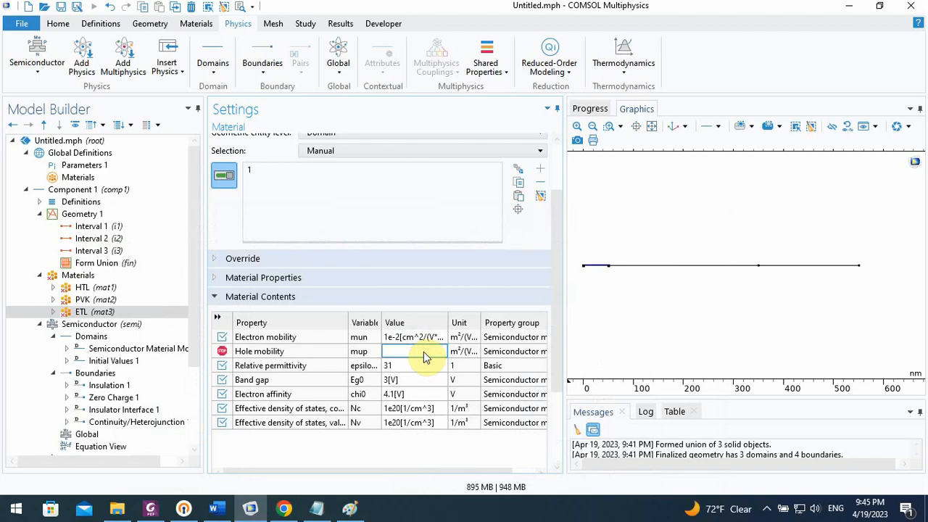
type("1e-2[cm^2/(V*s)]")
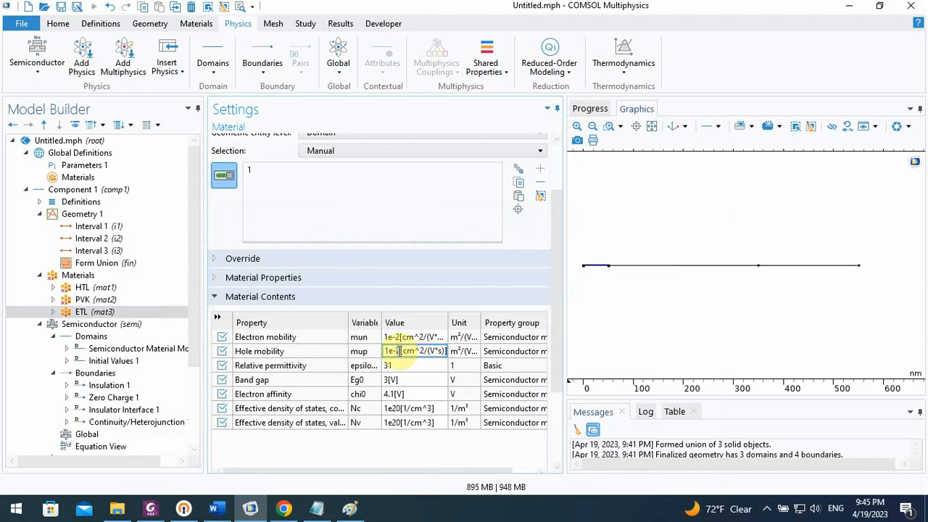